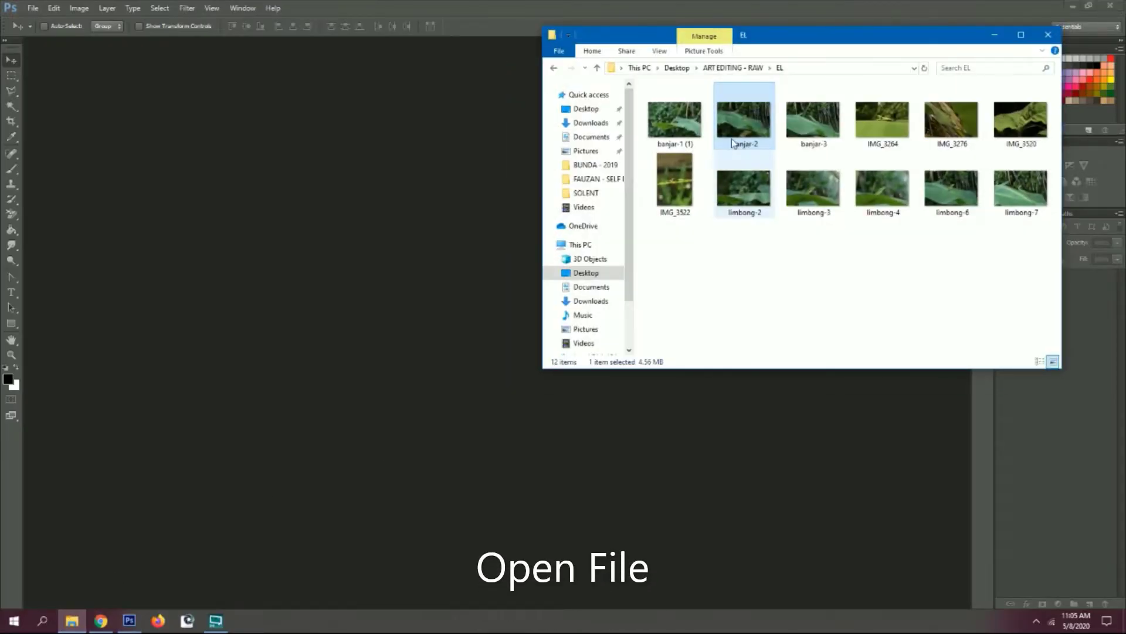
Open banjar-2.JPG from the EL folder in Photoshop
{"action": "left_click_drag", "start_coordinate": [751, 124], "coordinate": [243, 244]}
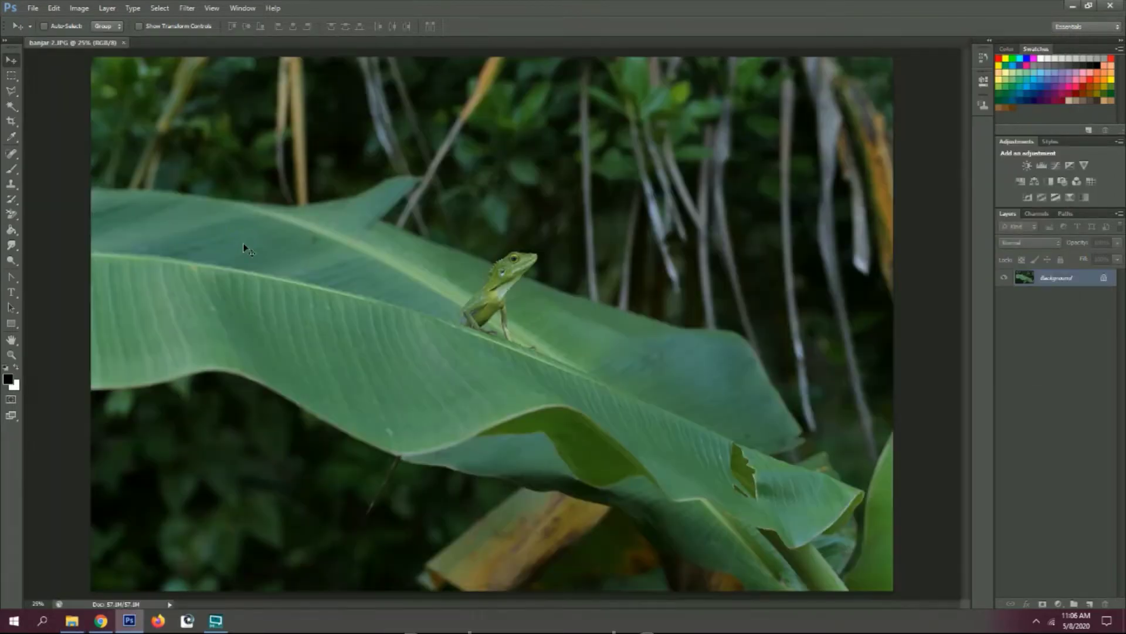
Duplicate the Background layer into a Background copy layer
{"action": "left_click_drag", "start_coordinate": [1050, 277], "coordinate": [1089, 604]}
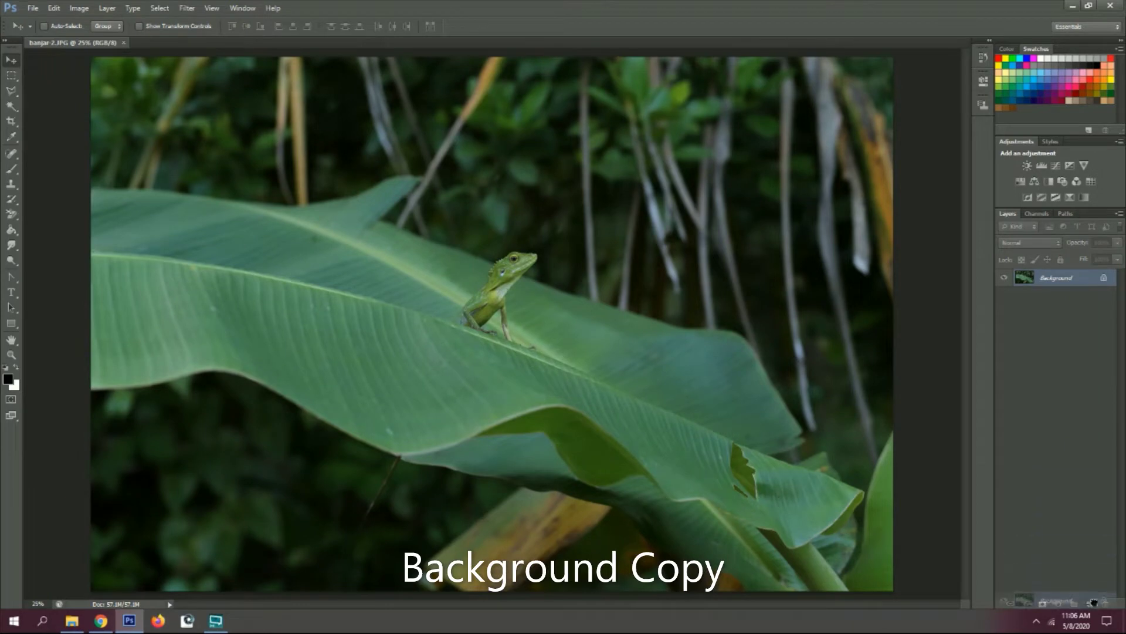
{"action": "scroll", "coordinate": [836, 378], "scroll_direction": "down", "scroll_amount": 3}
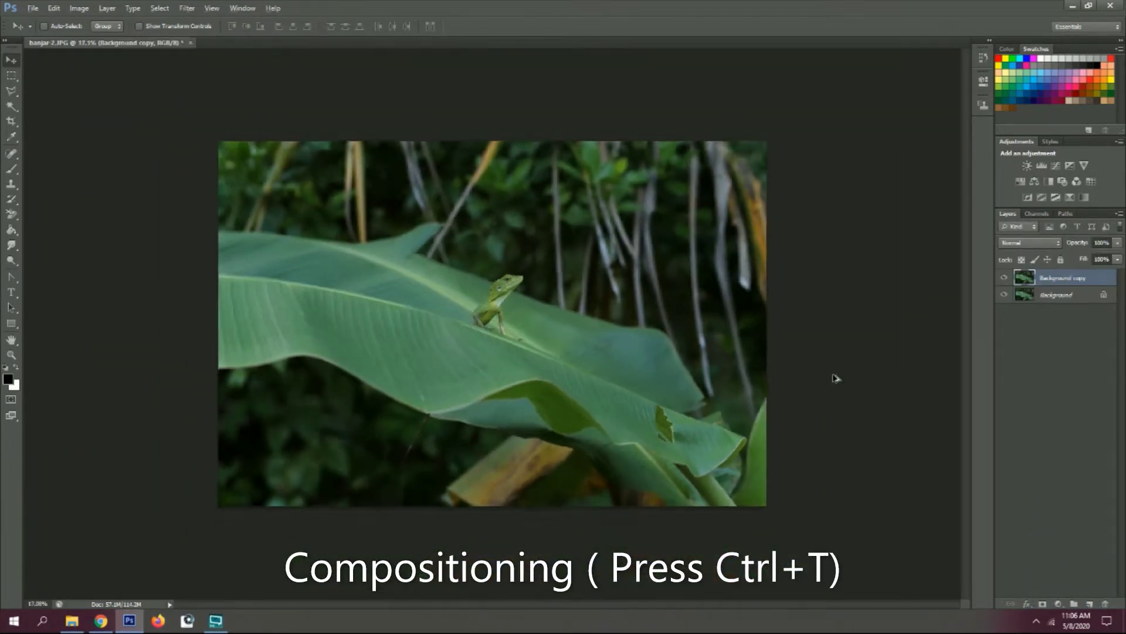
{"action": "scroll", "coordinate": [836, 378], "scroll_direction": "down", "scroll_amount": 1}
Enlarge the Background copy to about 195% by 190% and shift it to frame the lizard
{"action": "key", "text": "ctrl+t"}
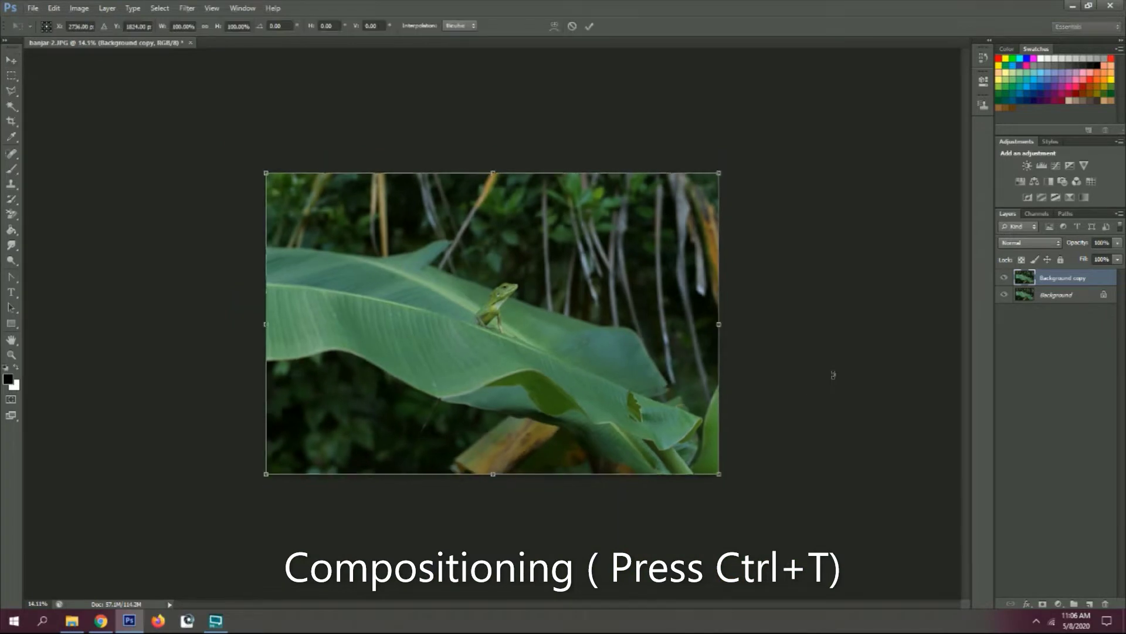
{"action": "left_click_drag", "start_coordinate": [719, 173], "coordinate": [821, 106]}
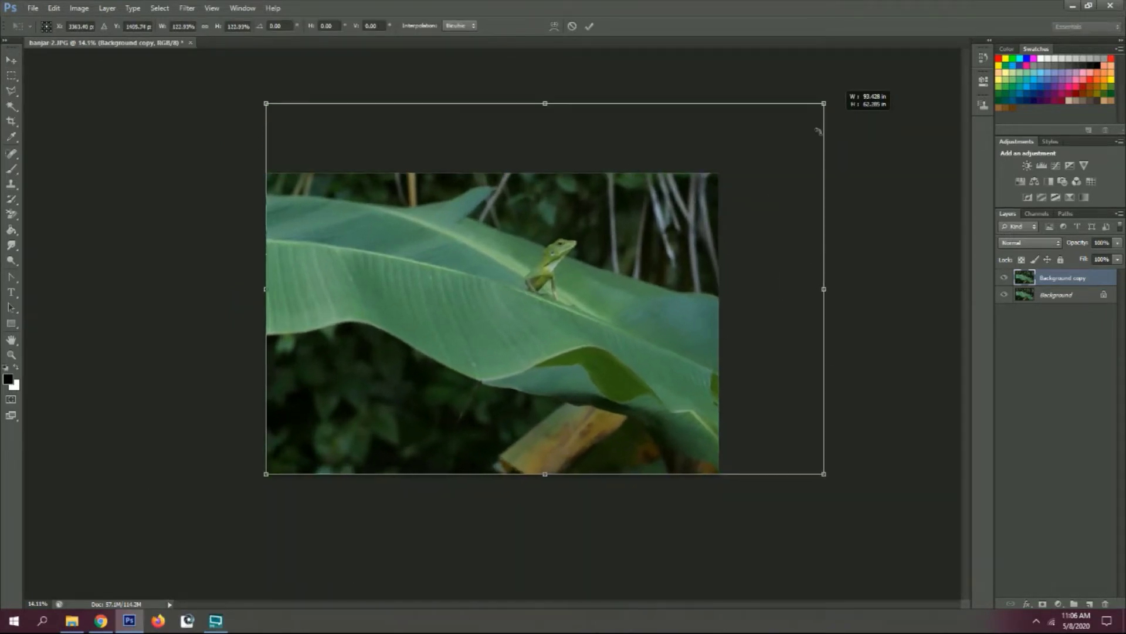
{"action": "key", "text": "ctrl+z"}
{"action": "left_click_drag", "start_coordinate": [719, 173], "coordinate": [822, 104]}
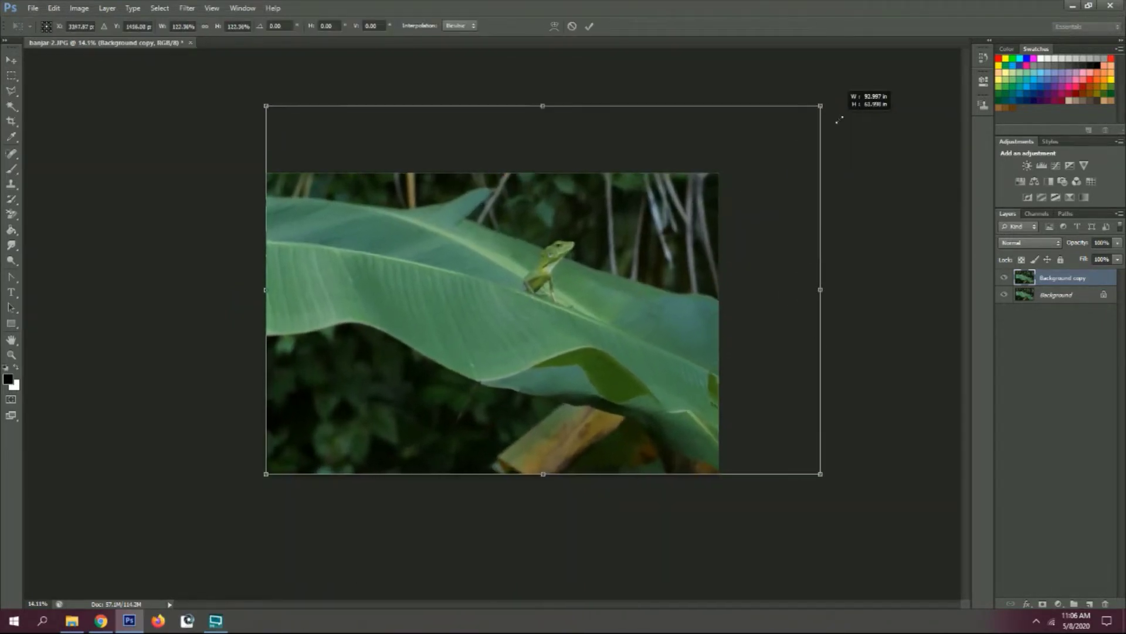
{"action": "left_click_drag", "start_coordinate": [267, 474], "coordinate": [23, 633]}
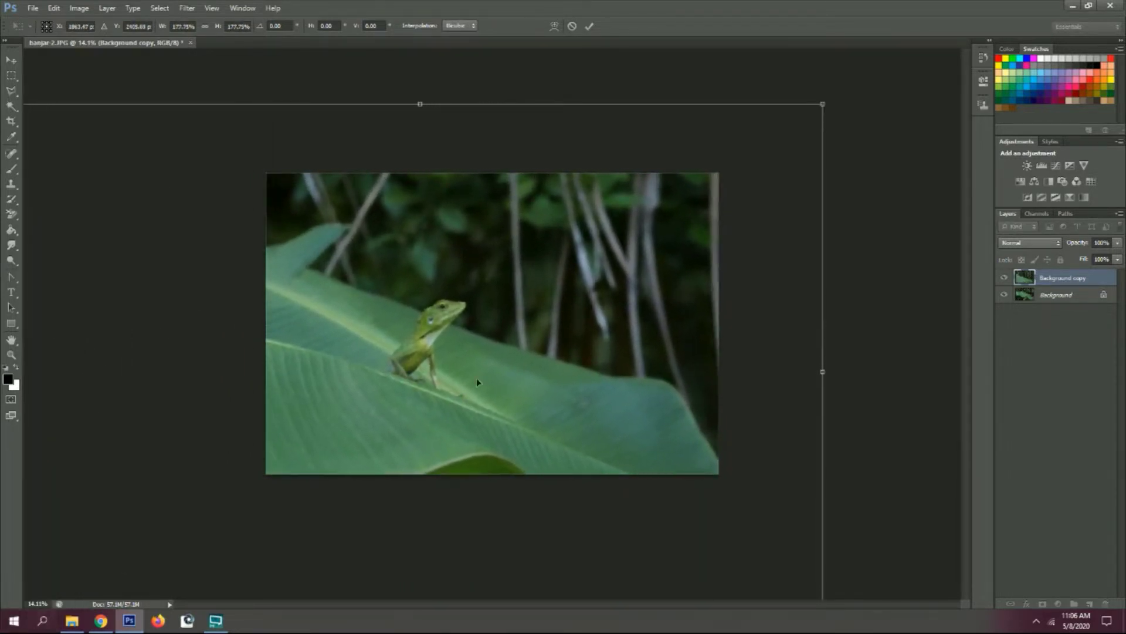
{"action": "left_click_drag", "start_coordinate": [786, 188], "coordinate": [788, 190]}
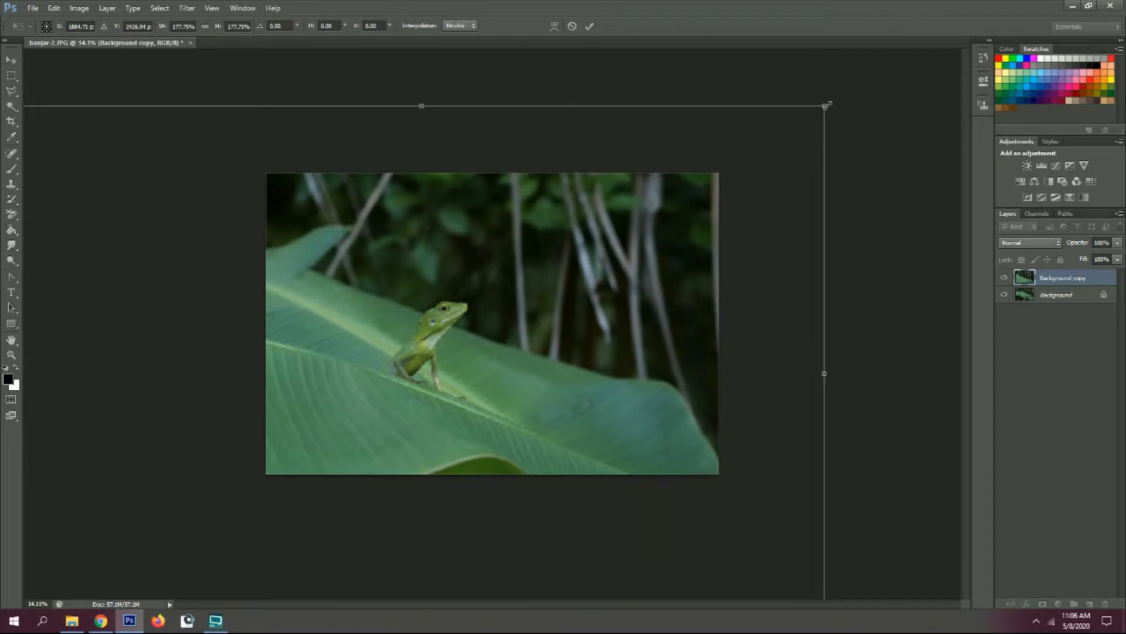
{"action": "left_click_drag", "start_coordinate": [829, 105], "coordinate": [902, 68]}
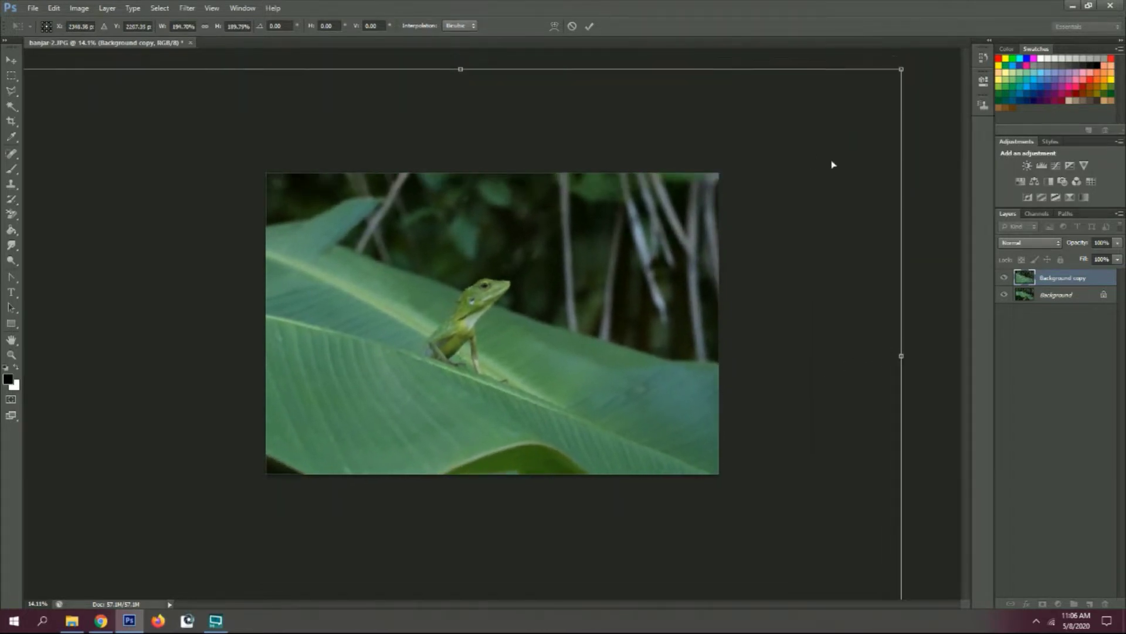
{"action": "left_click_drag", "start_coordinate": [834, 164], "coordinate": [796, 162]}
Commit the resize and run Imagenomic Noiseware with the Full preset on the Background copy
{"action": "left_click", "coordinate": [590, 26]}
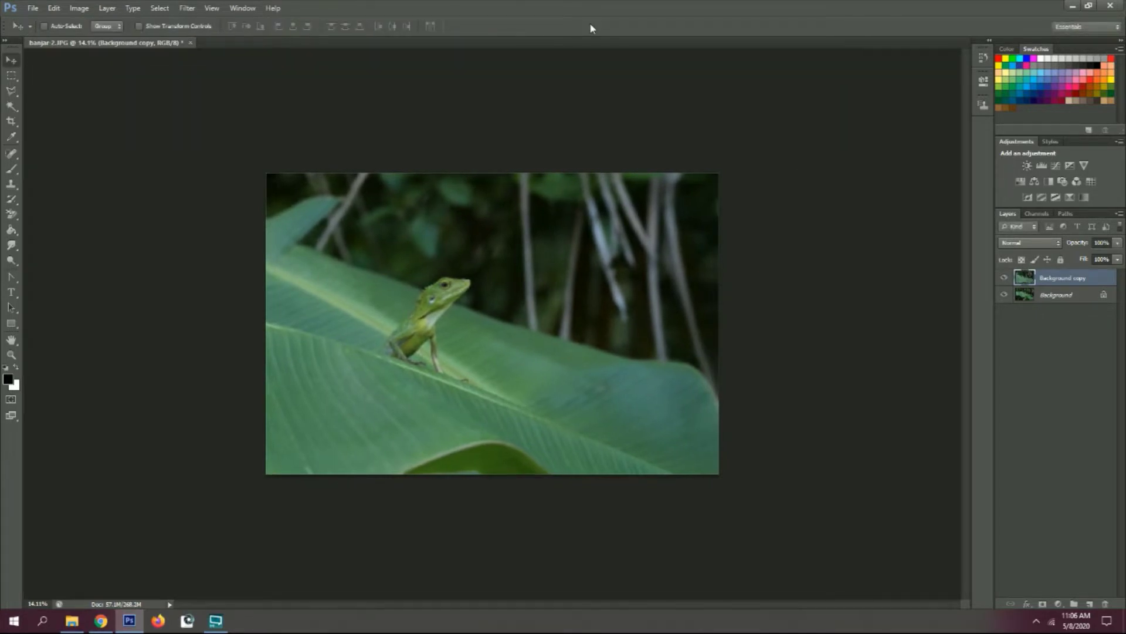
{"action": "left_click", "coordinate": [189, 10]}
{"action": "left_click", "coordinate": [358, 243]}
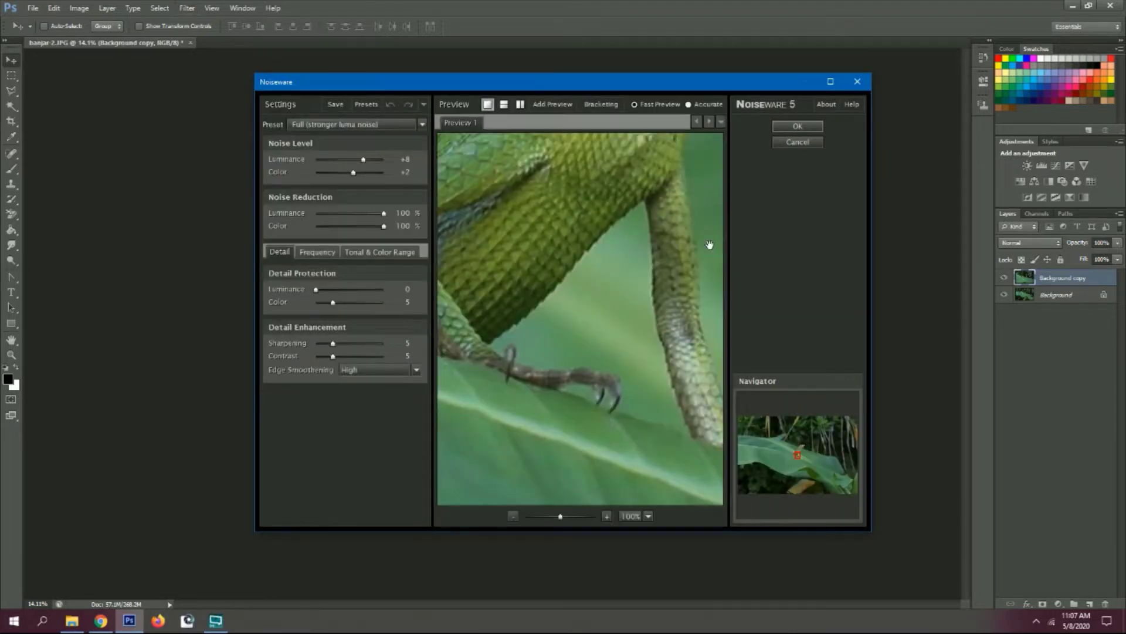
{"action": "left_click", "coordinate": [797, 126]}
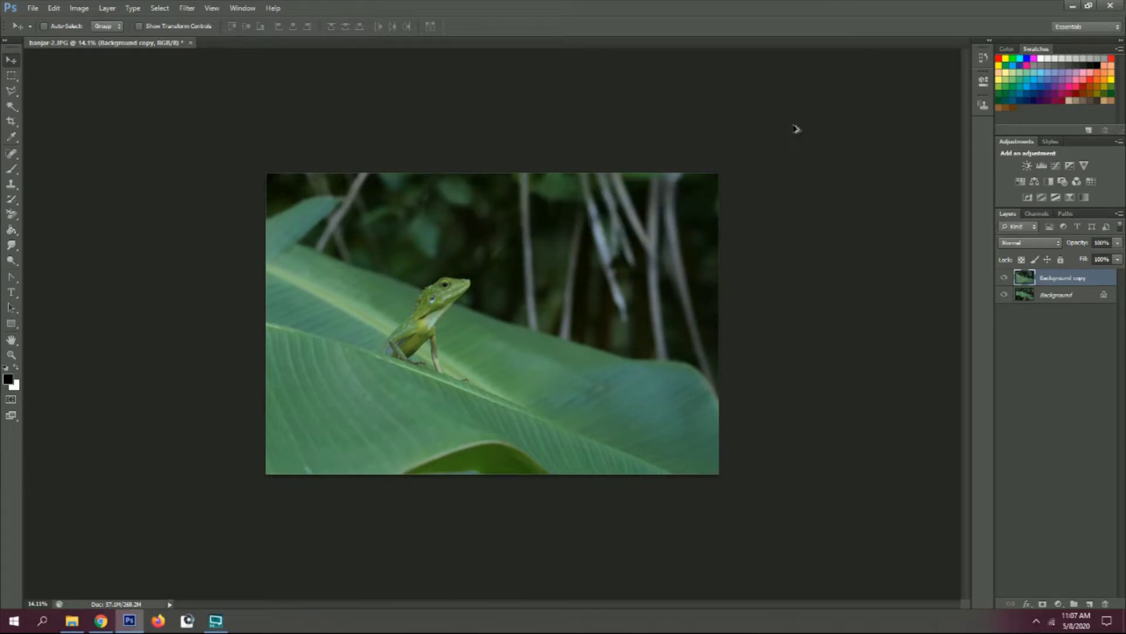
Stamp visible layers into Layer 1 and apply a Gaussian Blur with radius 2
{"action": "key", "text": "ctrl+alt+shift+e"}
{"action": "key", "text": "ctrl+0"}
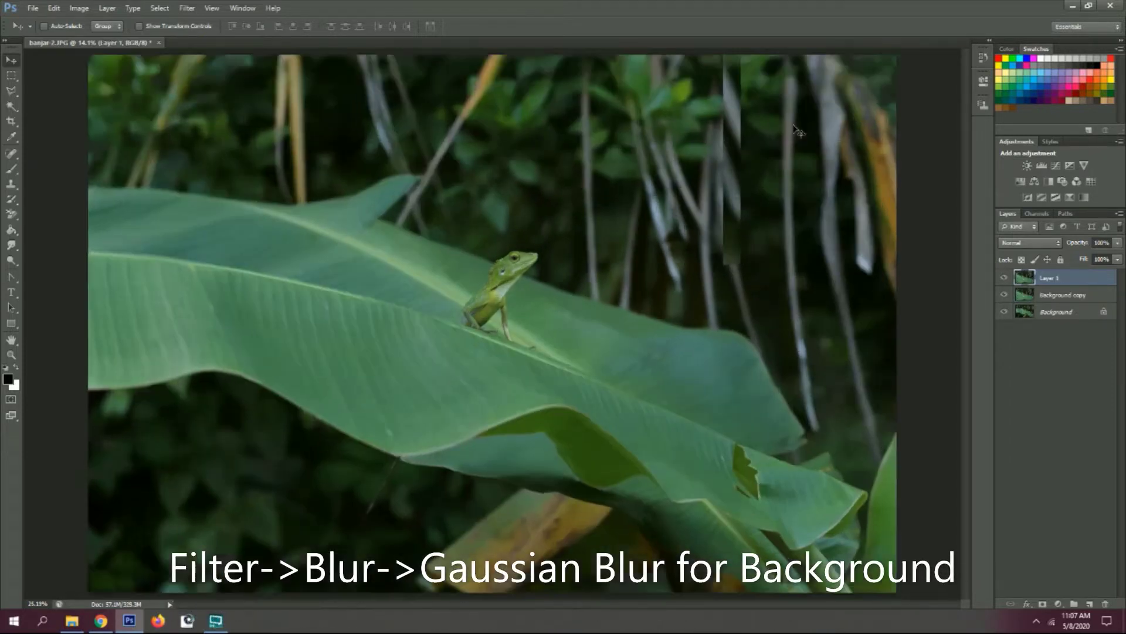
{"action": "left_click", "coordinate": [187, 8]}
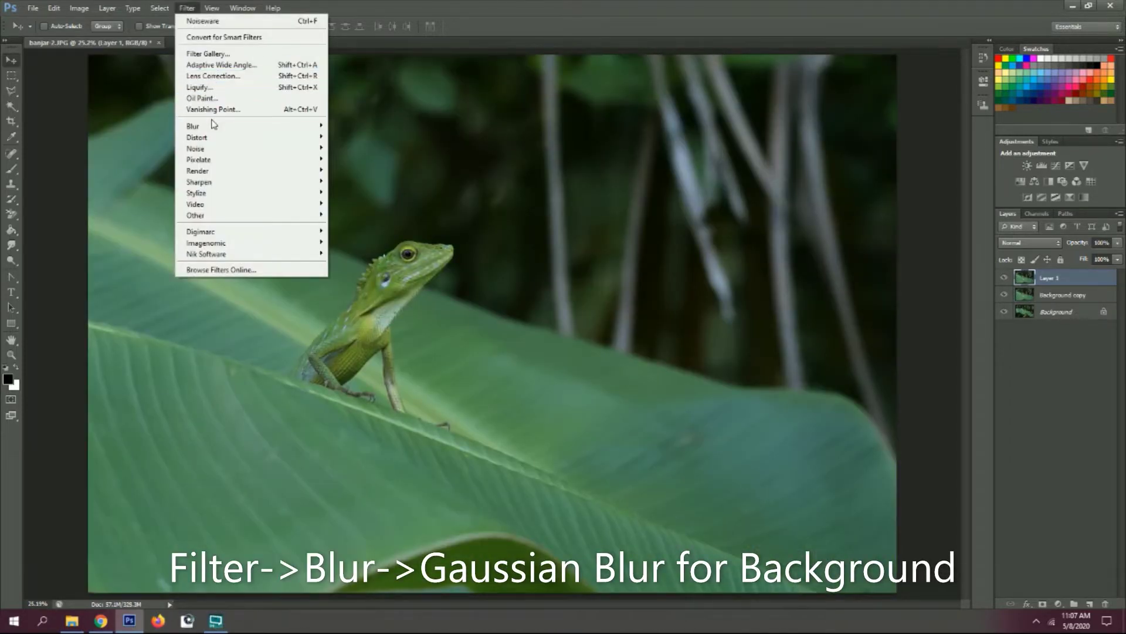
{"action": "mouse_move", "coordinate": [251, 125]}
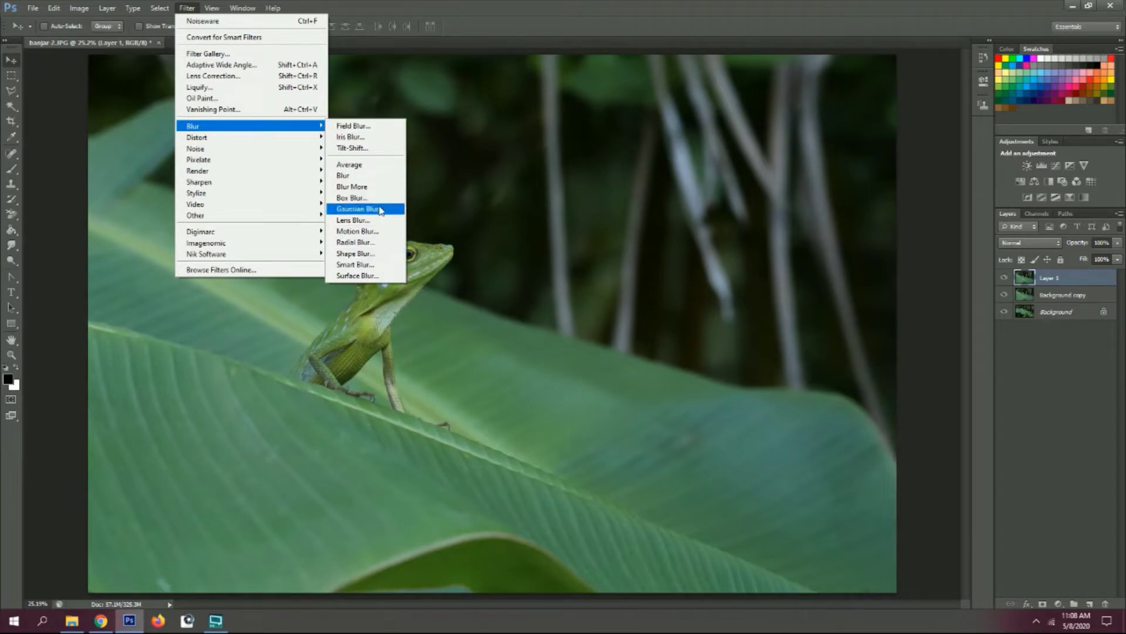
{"action": "left_click", "coordinate": [359, 209]}
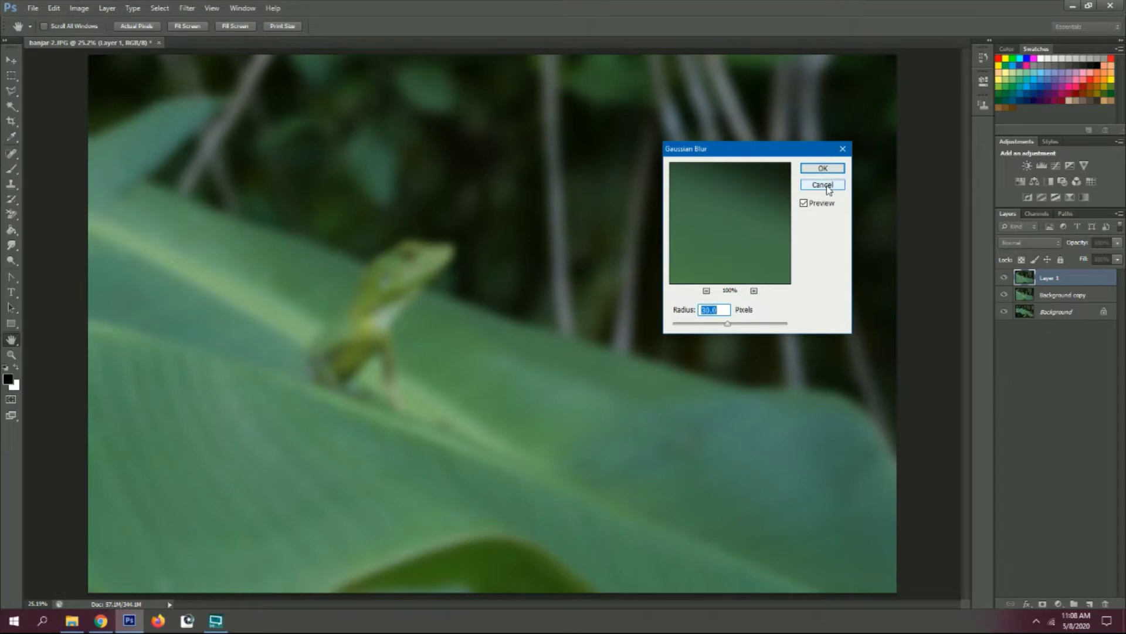
{"action": "type", "text": "25"}
{"action": "left_click", "coordinate": [822, 168]}
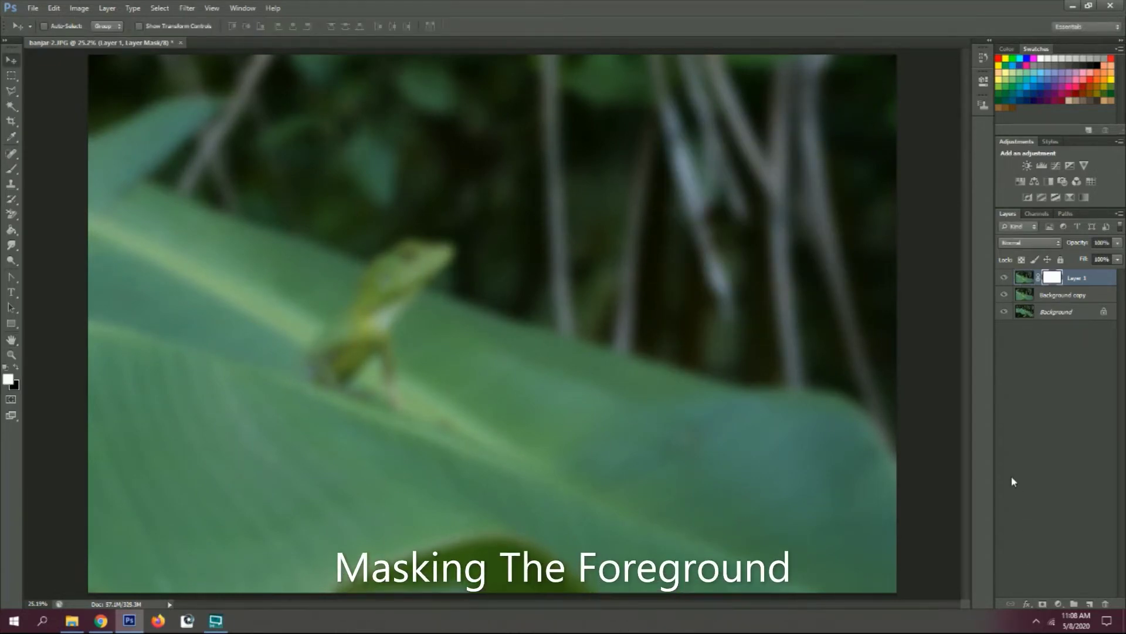
Paint black on Layer 1's mask over the lizard's body, head and the front leaf
{"action": "left_click", "coordinate": [11, 169]}
{"action": "left_click", "coordinate": [14, 368]}
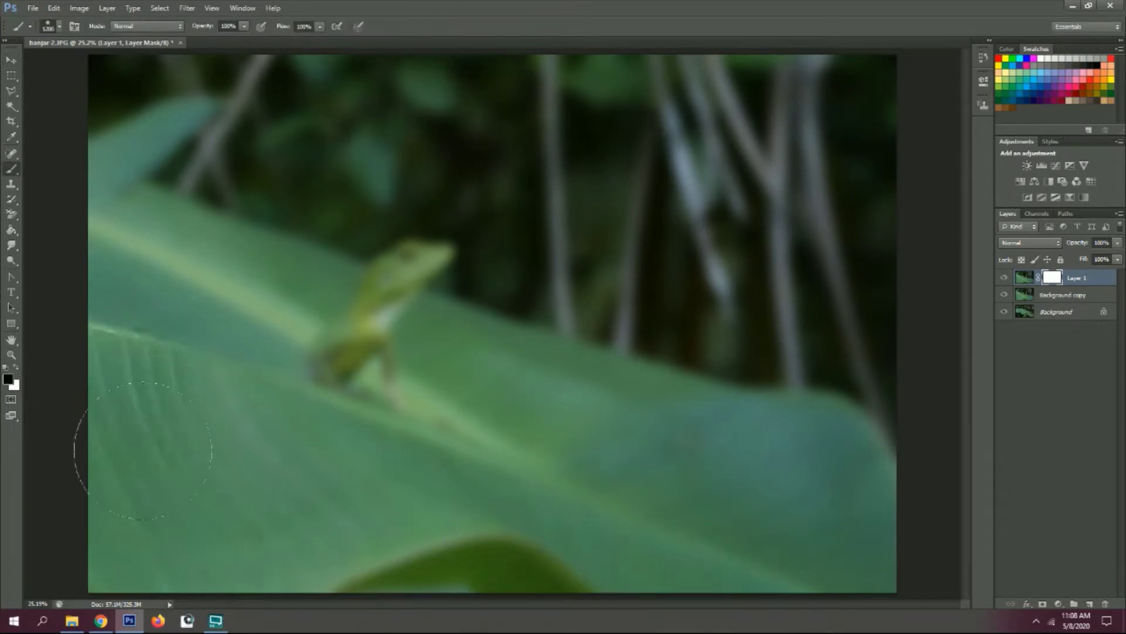
{"action": "mouse_move", "coordinate": [146, 363]}
{"action": "left_mouse_down"}
{"action": "mouse_move", "coordinate": [333, 518]}
{"action": "mouse_move", "coordinate": [843, 529]}
{"action": "left_mouse_up"}
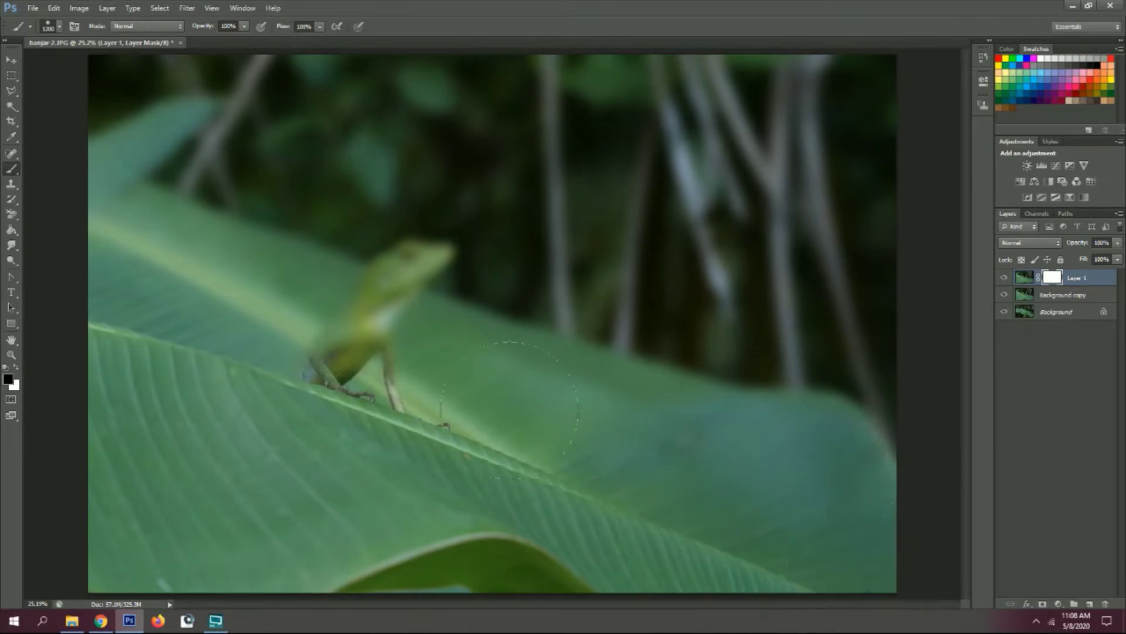
{"action": "left_click_drag", "start_coordinate": [317, 340], "coordinate": [383, 368]}
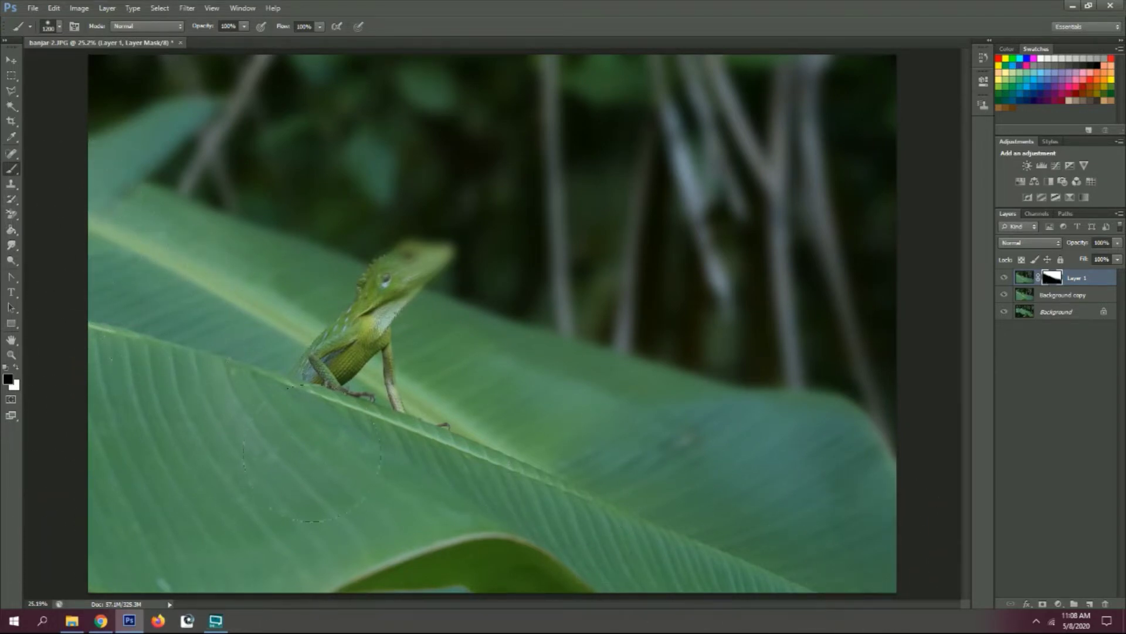
{"action": "left_click_drag", "start_coordinate": [389, 290], "coordinate": [440, 251]}
{"action": "key", "text": "bracketright"}
{"action": "key", "text": "bracketright"}
{"action": "key", "text": "bracketright"}
{"action": "key", "text": "ctrl+i"}
{"action": "key", "text": "bracketright"}
{"action": "left_click_drag", "start_coordinate": [378, 261], "coordinate": [435, 264]}
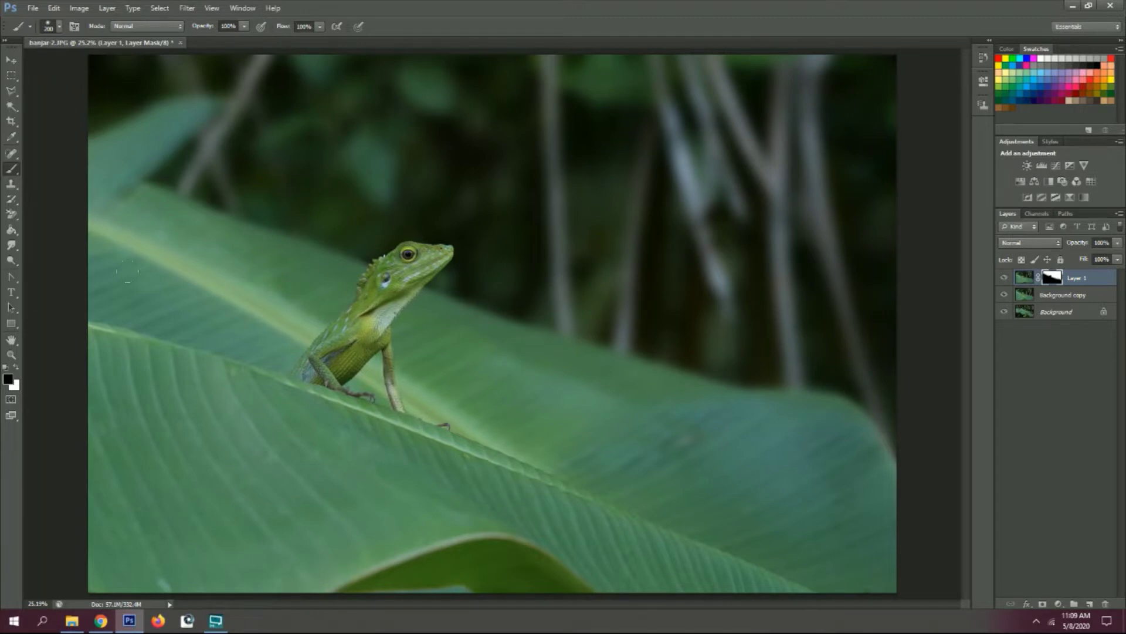
Stamp visible layers into Layer 2 and apply Auto Contrast to it
{"action": "key", "text": "ctrl+alt+shift+e"}
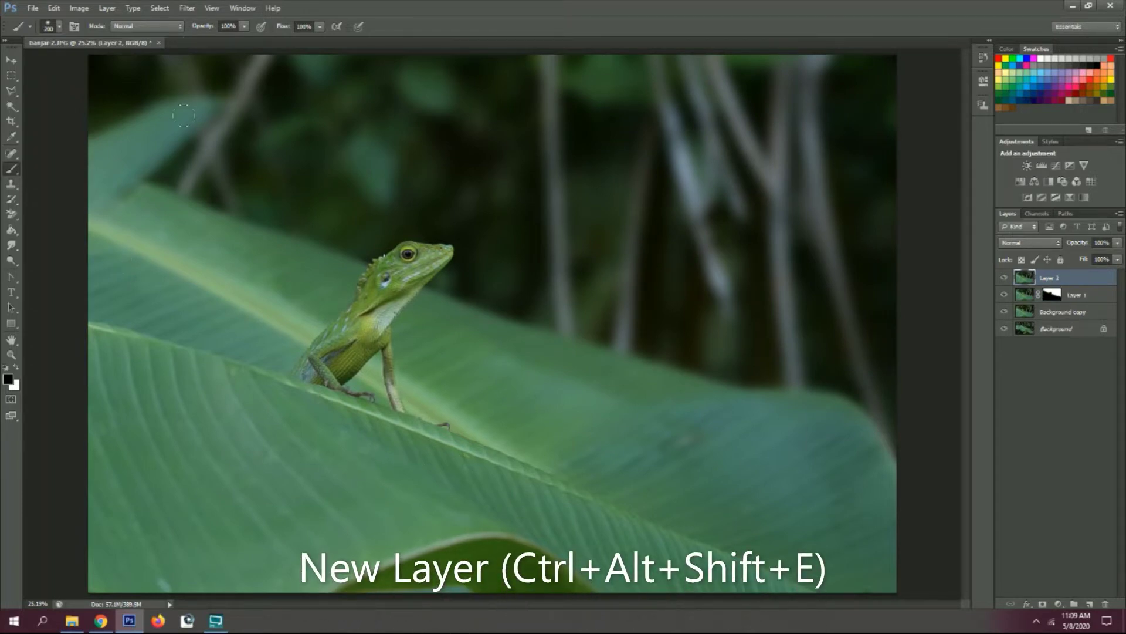
{"action": "left_click", "coordinate": [11, 60]}
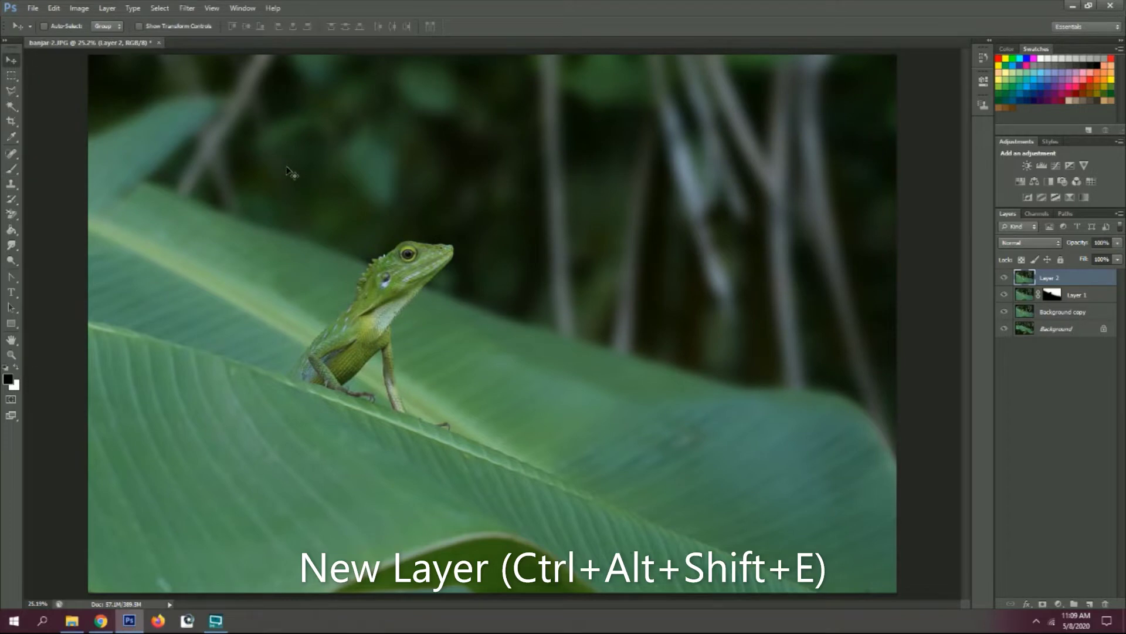
{"action": "key", "text": "b"}
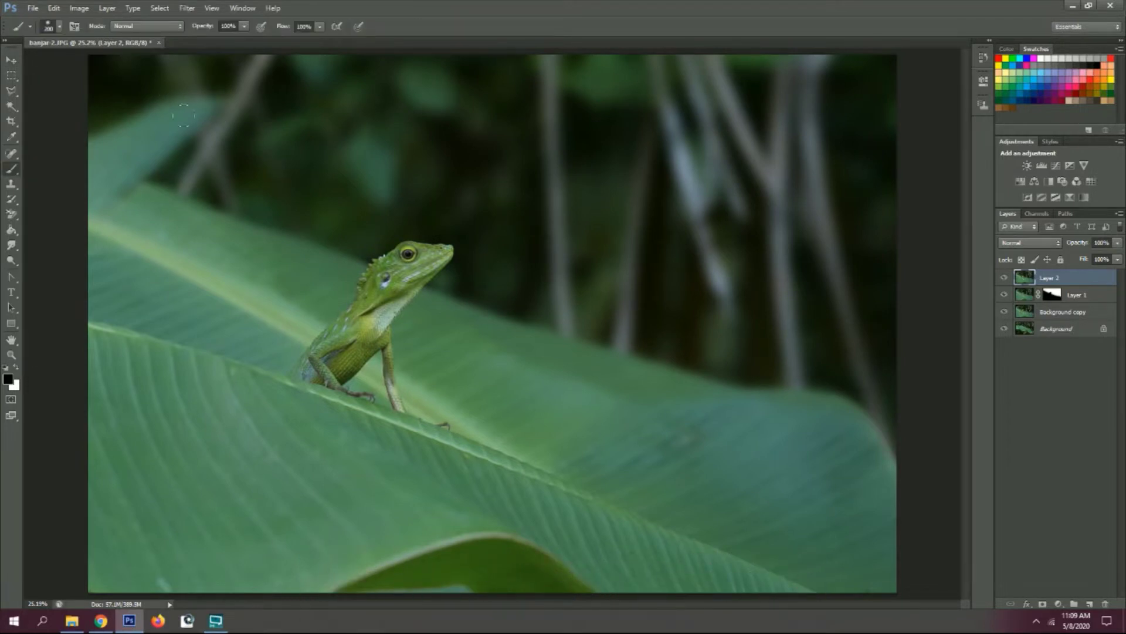
{"action": "left_click", "coordinate": [11, 59]}
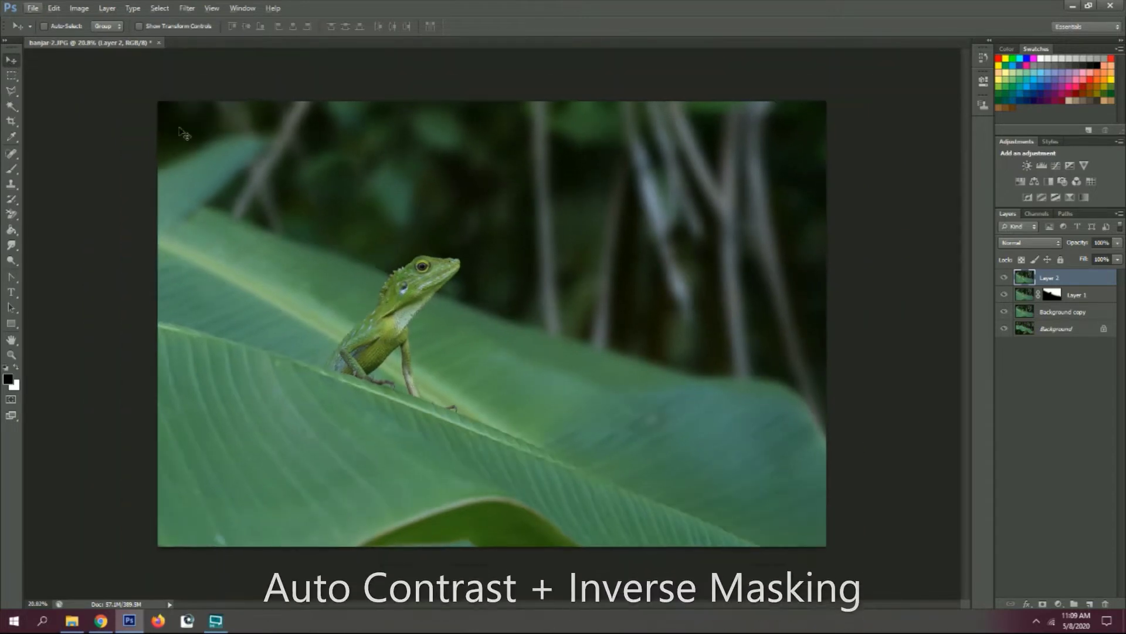
{"action": "left_click", "coordinate": [80, 8]}
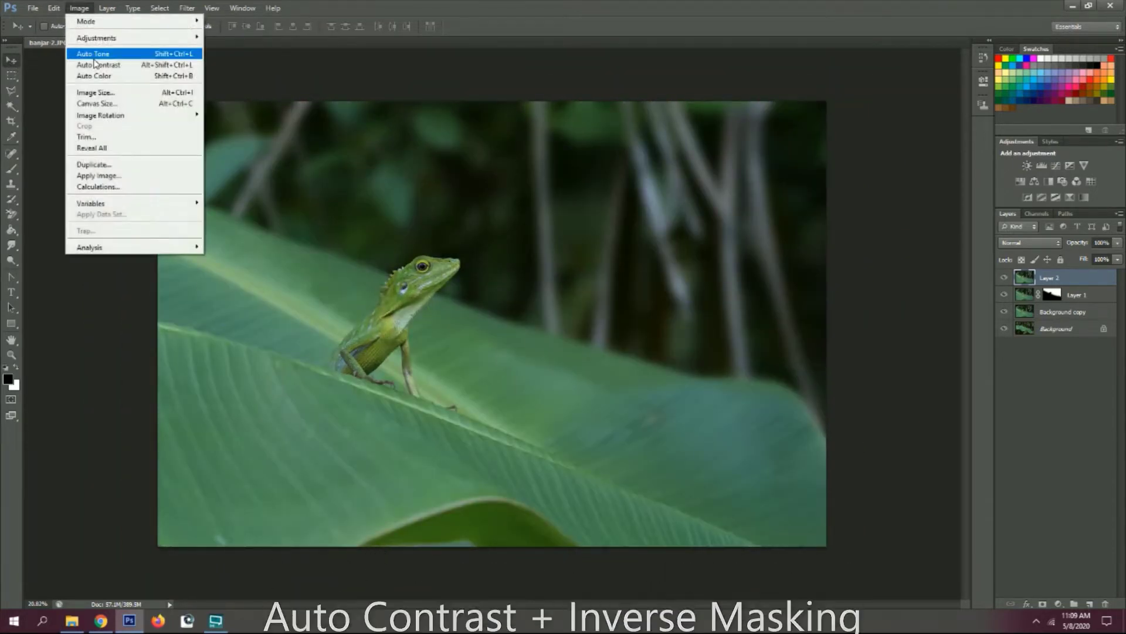
{"action": "left_click", "coordinate": [96, 62]}
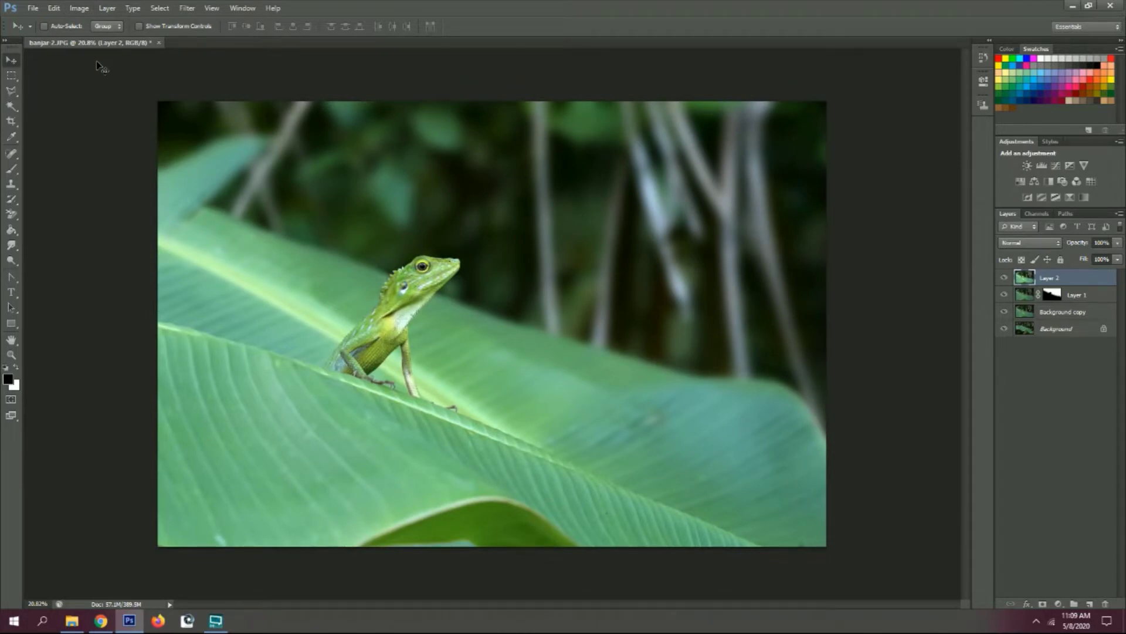
Add an inverted mask to Layer 2 and paint white over the lizard's body, leg, snout and back
{"action": "left_click", "coordinate": [1044, 603]}
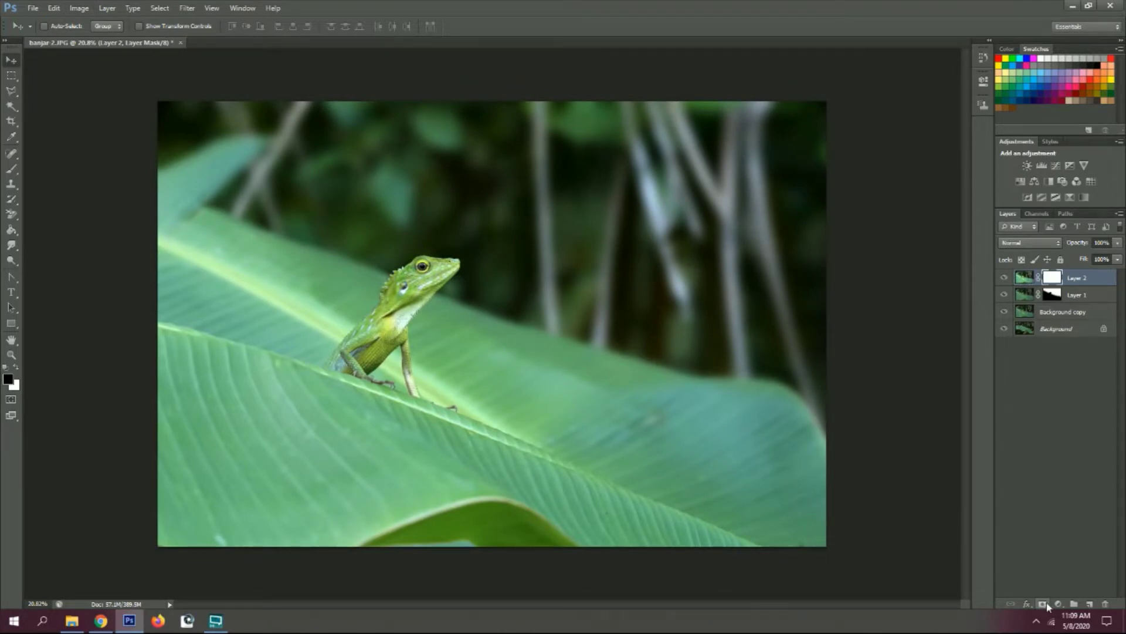
{"action": "key", "text": "ctrl+i"}
{"action": "left_click", "coordinate": [11, 169]}
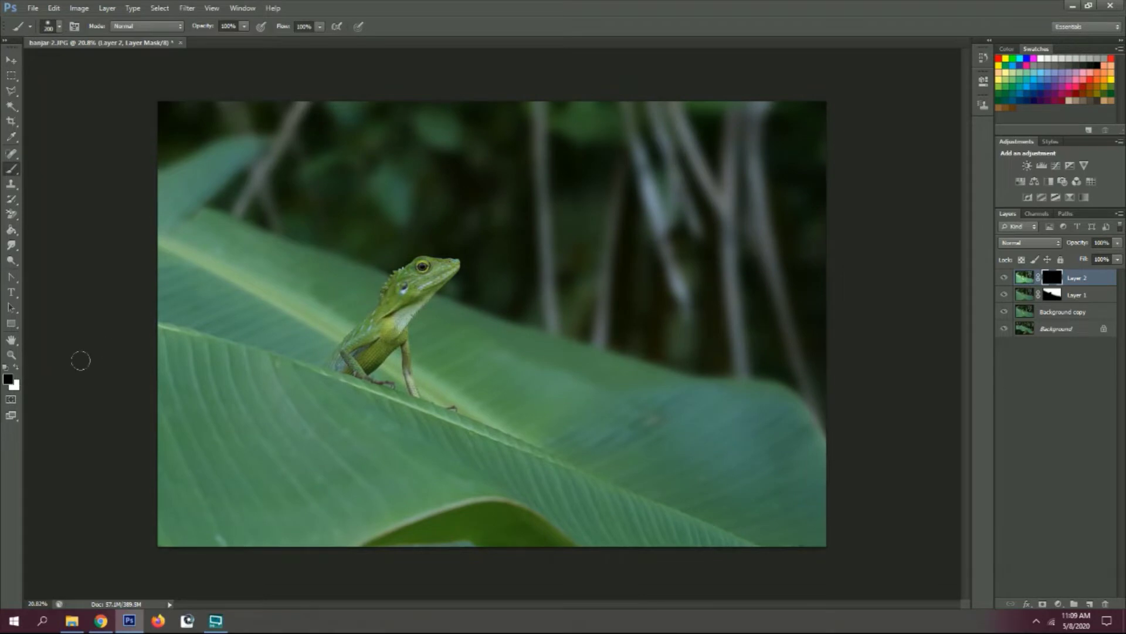
{"action": "left_click", "coordinate": [15, 368]}
{"action": "mouse_move", "coordinate": [367, 345]}
{"action": "left_mouse_down"}
{"action": "mouse_move", "coordinate": [332, 364]}
{"action": "mouse_move", "coordinate": [434, 270]}
{"action": "mouse_move", "coordinate": [361, 368]}
{"action": "left_mouse_up"}
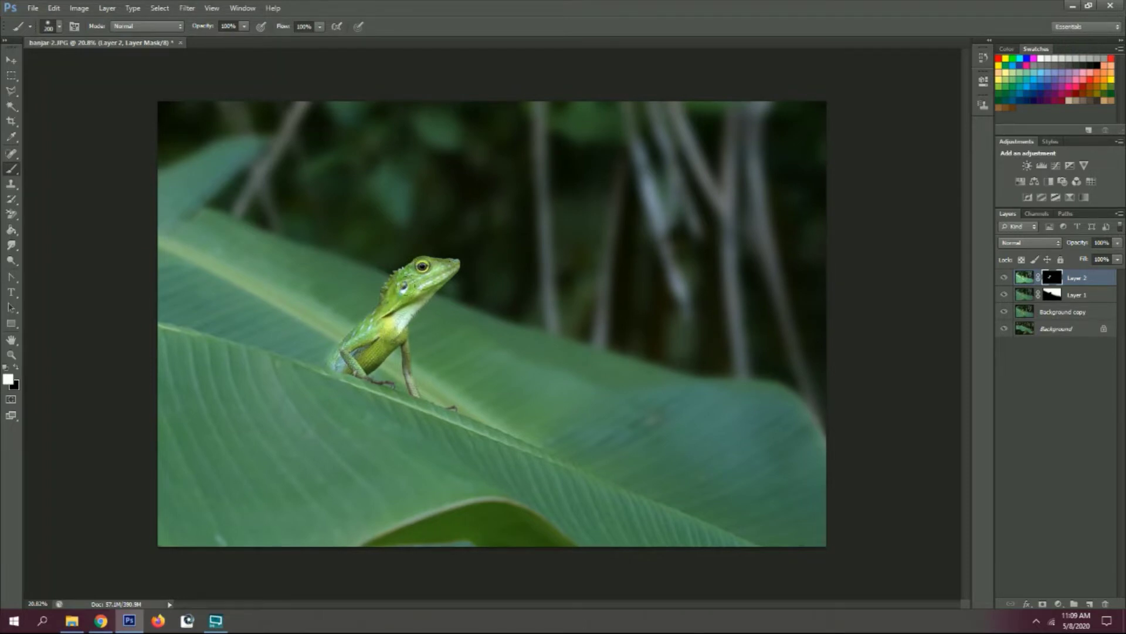
{"action": "scroll", "coordinate": [425, 323], "scroll_direction": "up", "scroll_amount": 3}
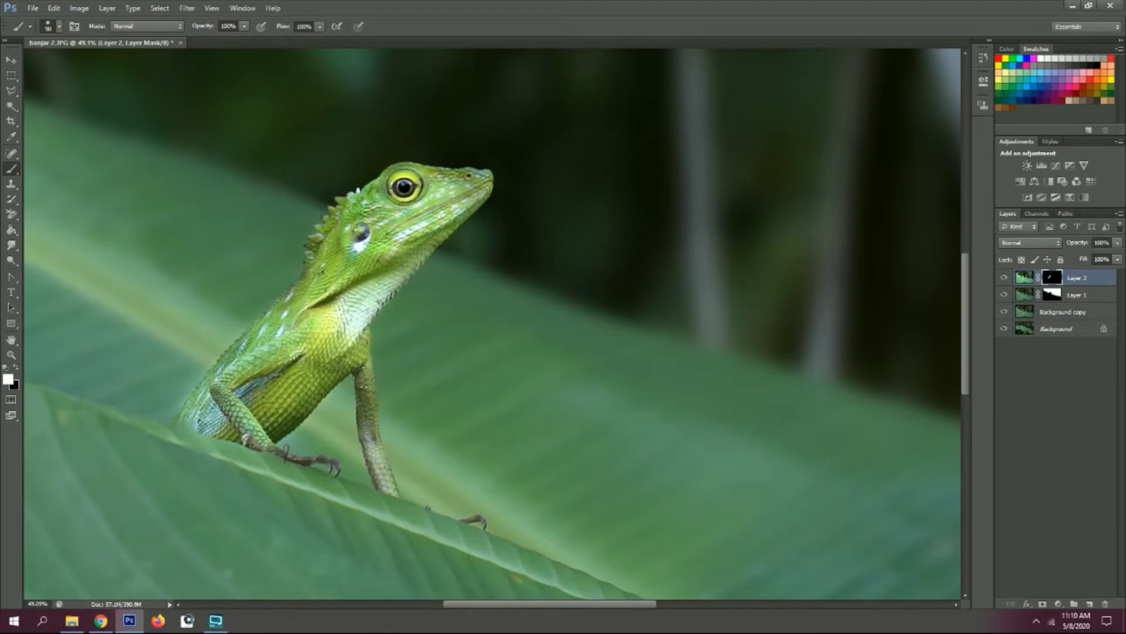
{"action": "mouse_move", "coordinate": [363, 369]}
{"action": "left_mouse_down"}
{"action": "mouse_move", "coordinate": [374, 452]}
{"action": "mouse_move", "coordinate": [392, 493]}
{"action": "left_mouse_up"}
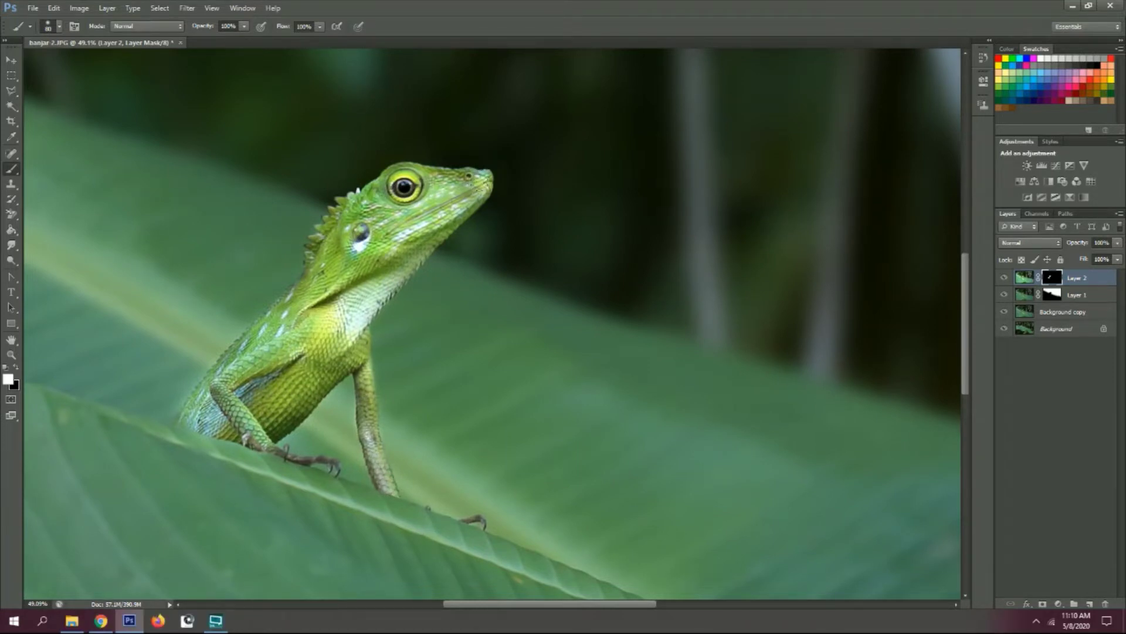
{"action": "left_click_drag", "start_coordinate": [445, 176], "coordinate": [436, 172]}
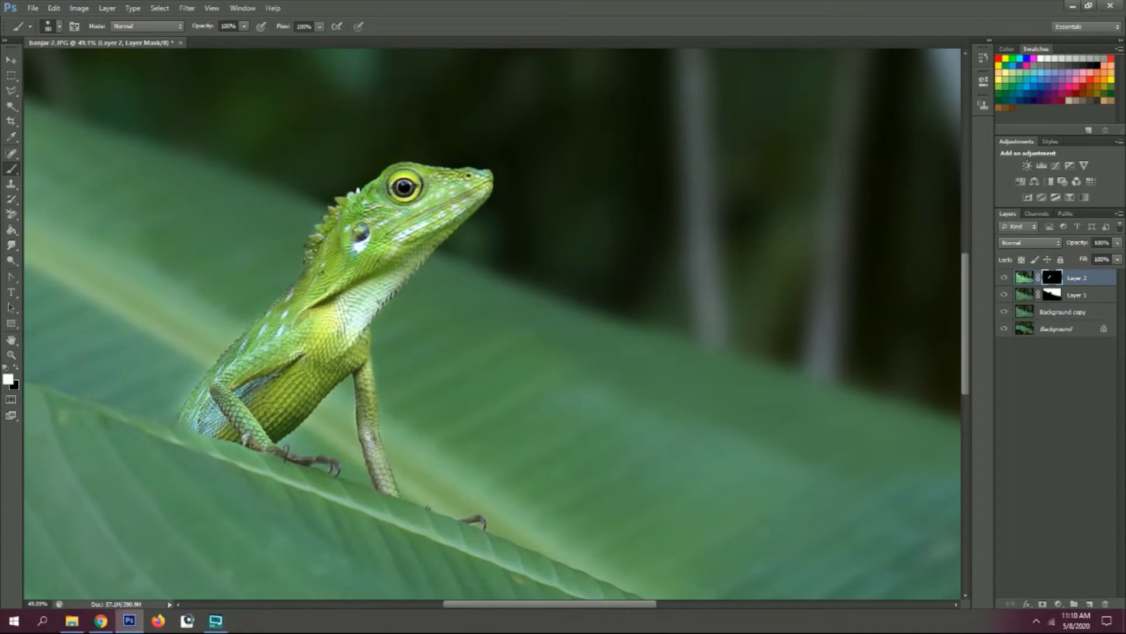
{"action": "left_click_drag", "start_coordinate": [312, 258], "coordinate": [273, 308]}
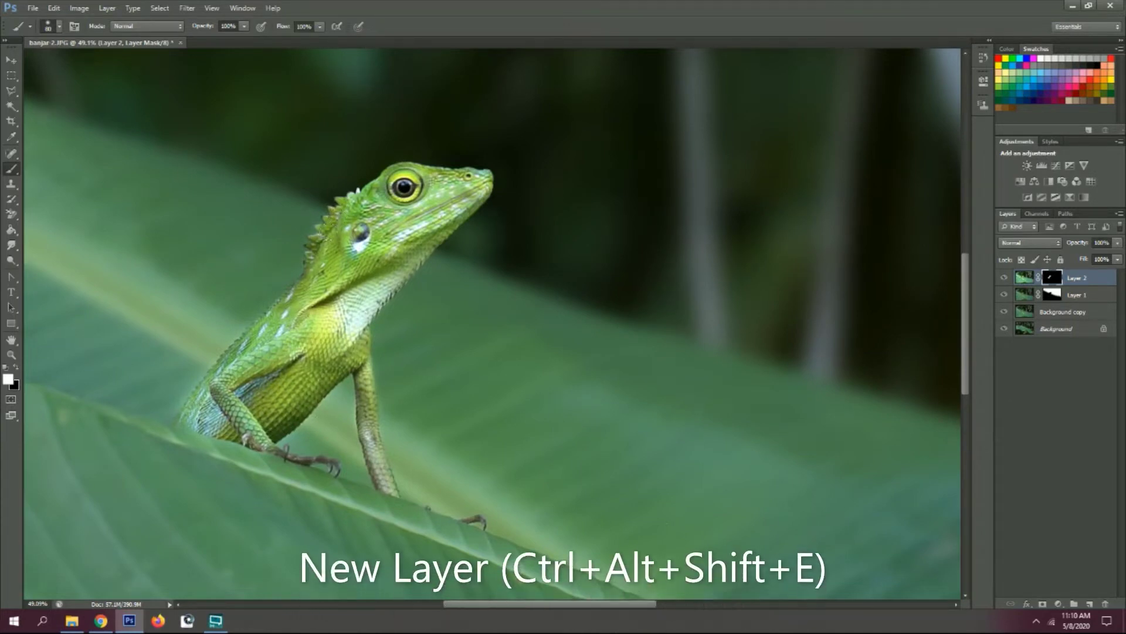
{"action": "left_click_drag", "start_coordinate": [314, 244], "coordinate": [274, 309]}
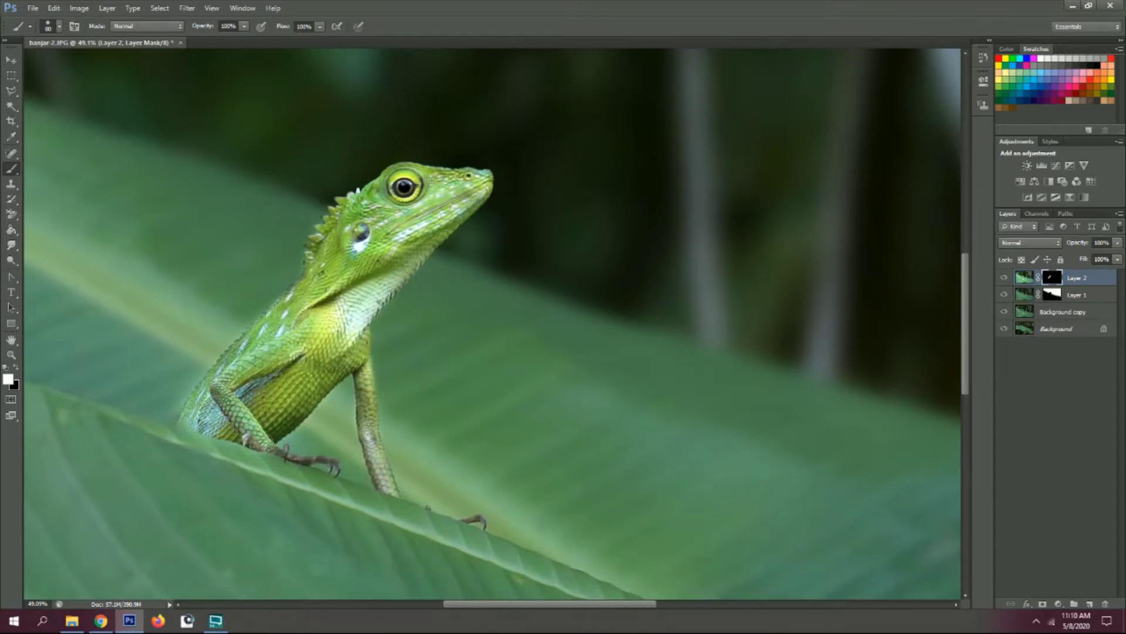
{"action": "key", "text": "ctrl+0"}
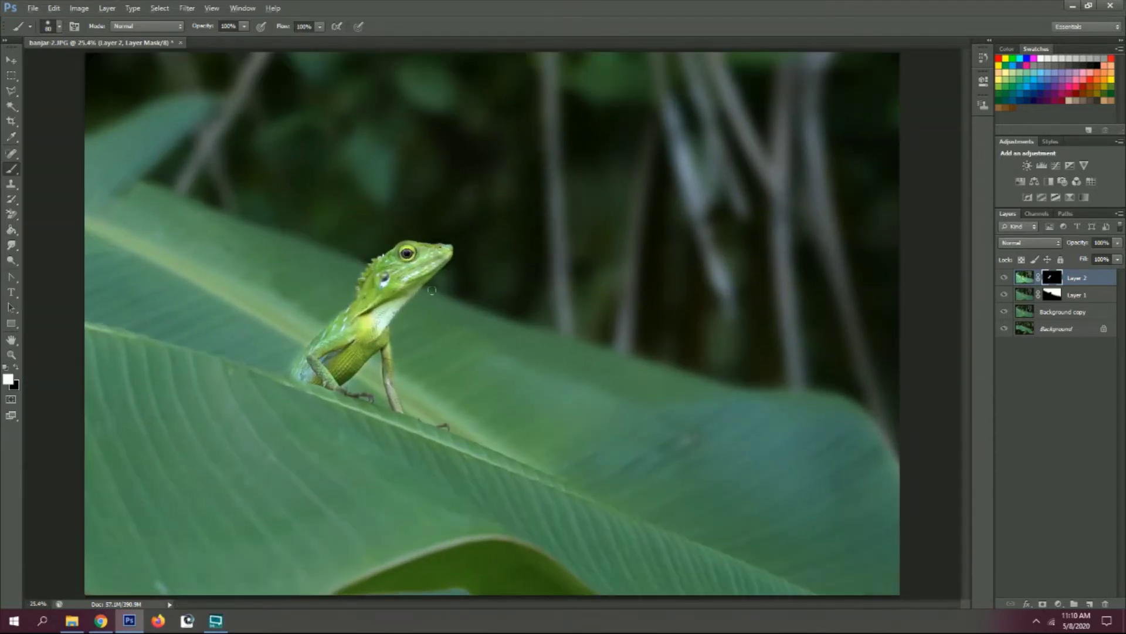
{"action": "left_click", "coordinate": [11, 59]}
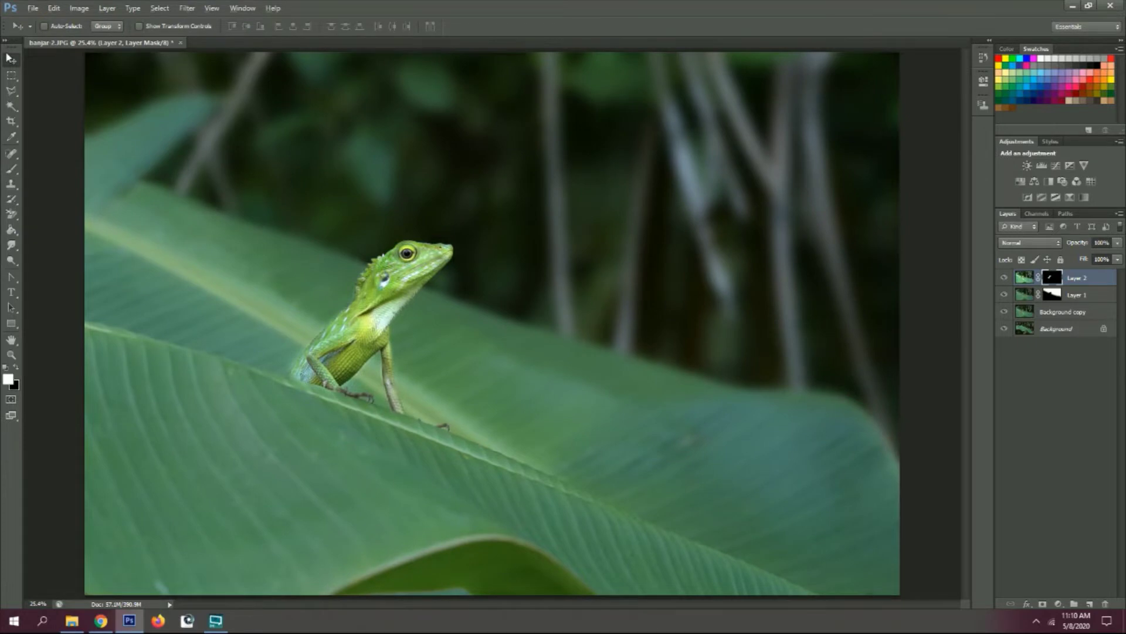
Stamp visible layers into Layer 3 and darken it with Levels midtones at 0.40
{"action": "key", "text": "ctrl+alt+shift+e"}
{"action": "left_click", "coordinate": [79, 8]}
{"action": "mouse_move", "coordinate": [97, 37]}
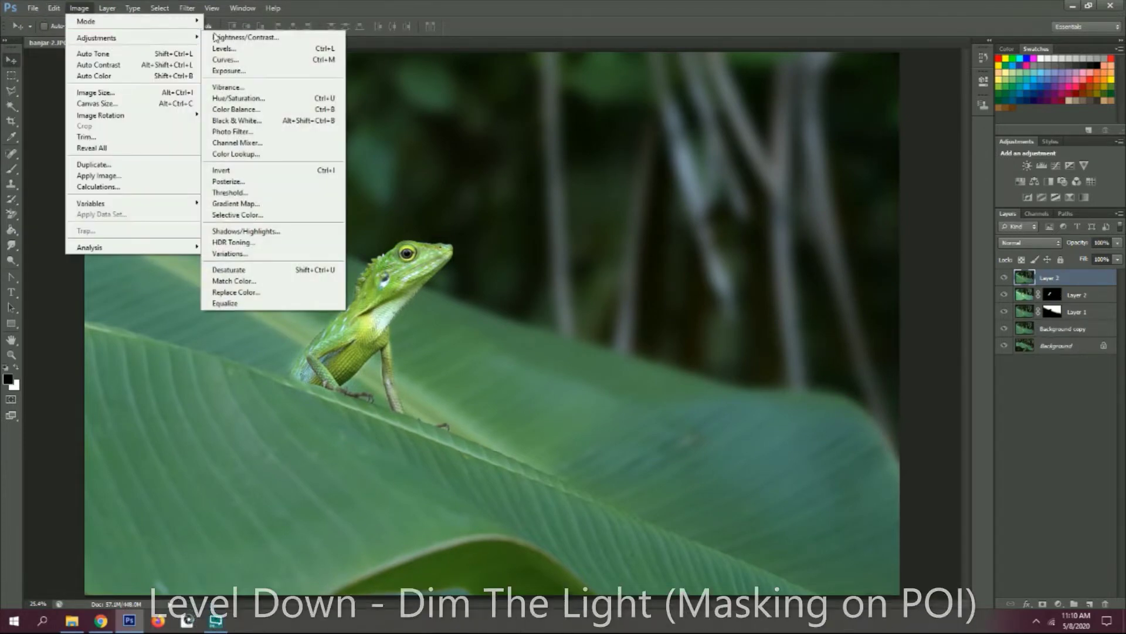
{"action": "left_click", "coordinate": [223, 48]}
{"action": "mouse_move", "coordinate": [862, 176]}
{"action": "left_mouse_down"}
{"action": "mouse_move", "coordinate": [897, 177]}
{"action": "mouse_move", "coordinate": [900, 195]}
{"action": "left_mouse_up"}
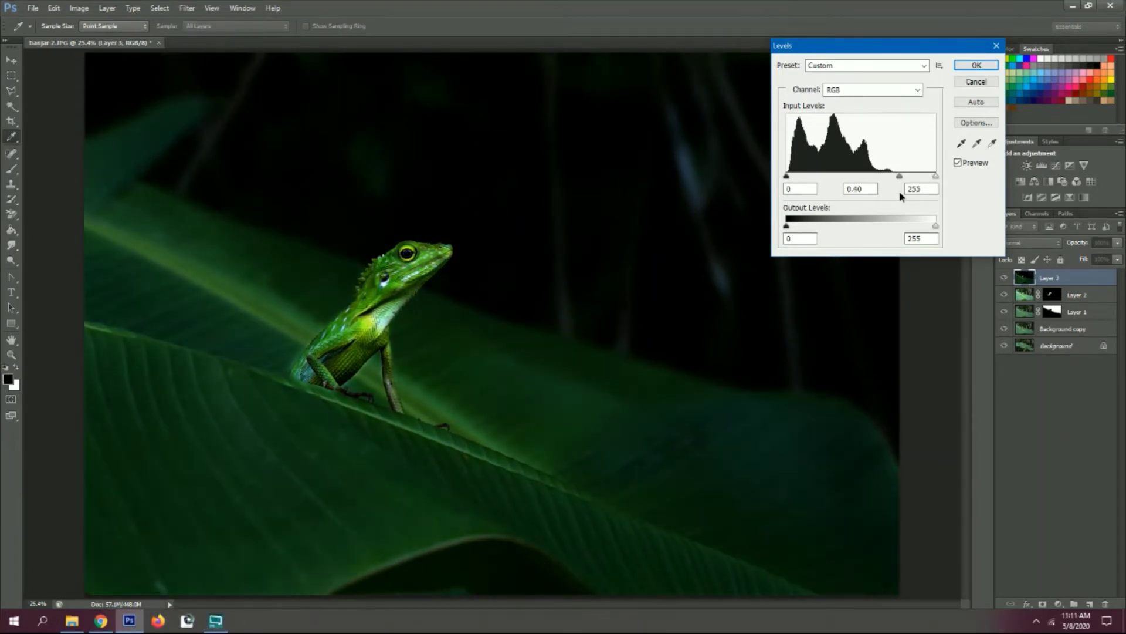
{"action": "left_click", "coordinate": [976, 66]}
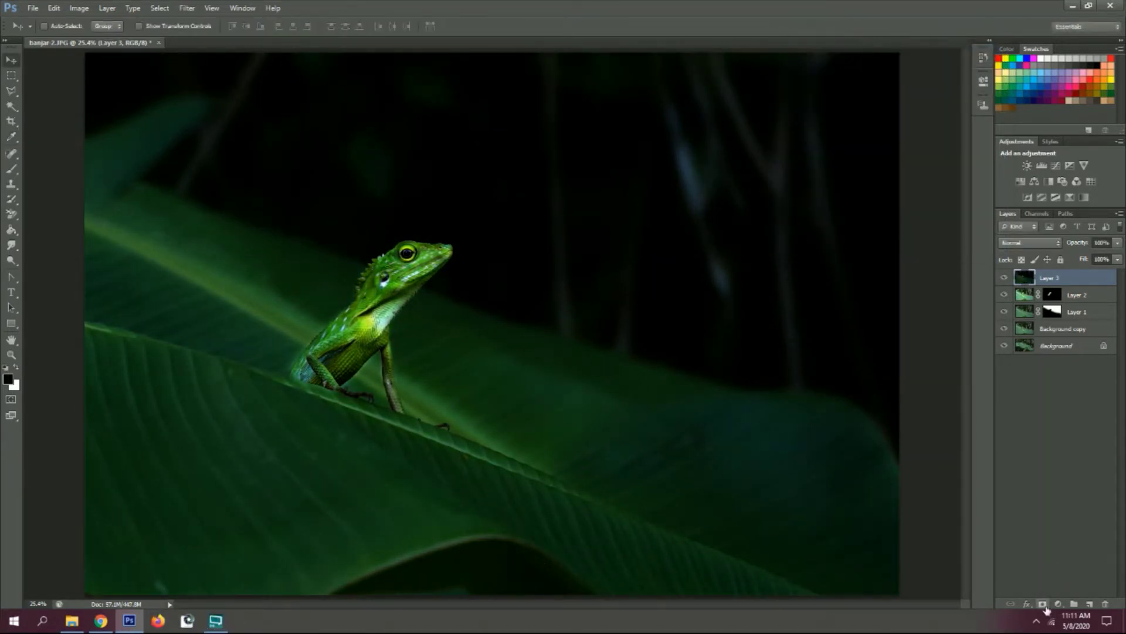
Mask Layer 3 and paint at 50% opacity over the lizard and surrounding leaf
{"action": "left_click", "coordinate": [1043, 604]}
{"action": "key", "text": "b"}
{"action": "mouse_move", "coordinate": [311, 376]}
{"action": "left_mouse_down"}
{"action": "mouse_move", "coordinate": [364, 341]}
{"action": "mouse_move", "coordinate": [387, 276]}
{"action": "mouse_move", "coordinate": [410, 258]}
{"action": "mouse_move", "coordinate": [326, 349]}
{"action": "left_mouse_up"}
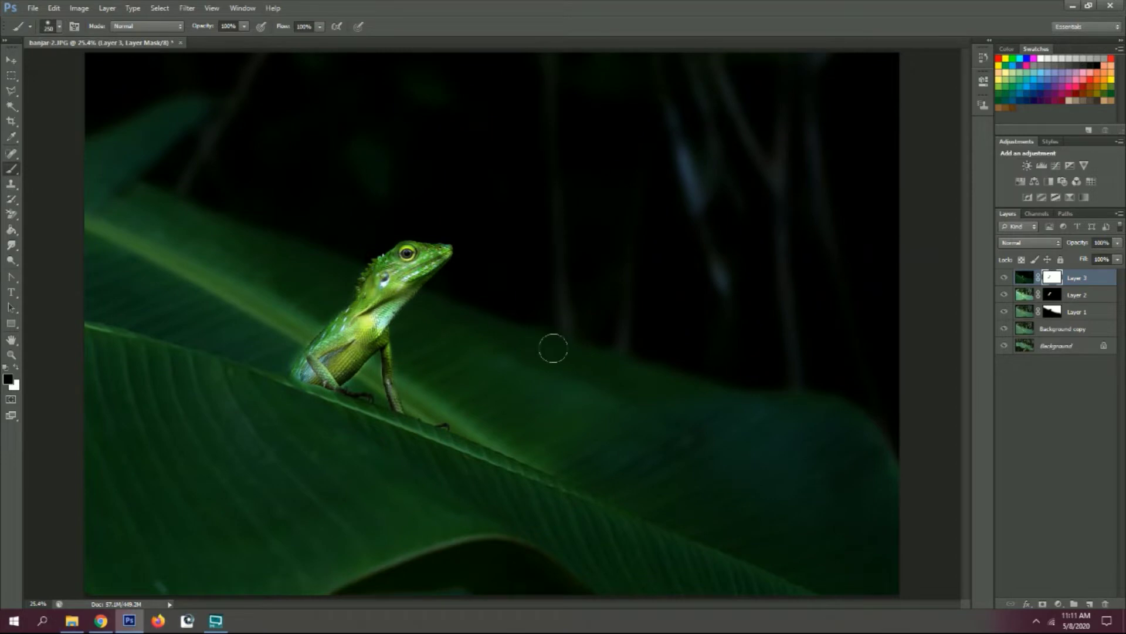
{"action": "left_click", "coordinate": [228, 26]}
{"action": "type", "text": "50"}
{"action": "key", "text": "Return"}
{"action": "key", "text": "bracketright"}
{"action": "key", "text": "bracketright"}
{"action": "key", "text": "bracketright"}
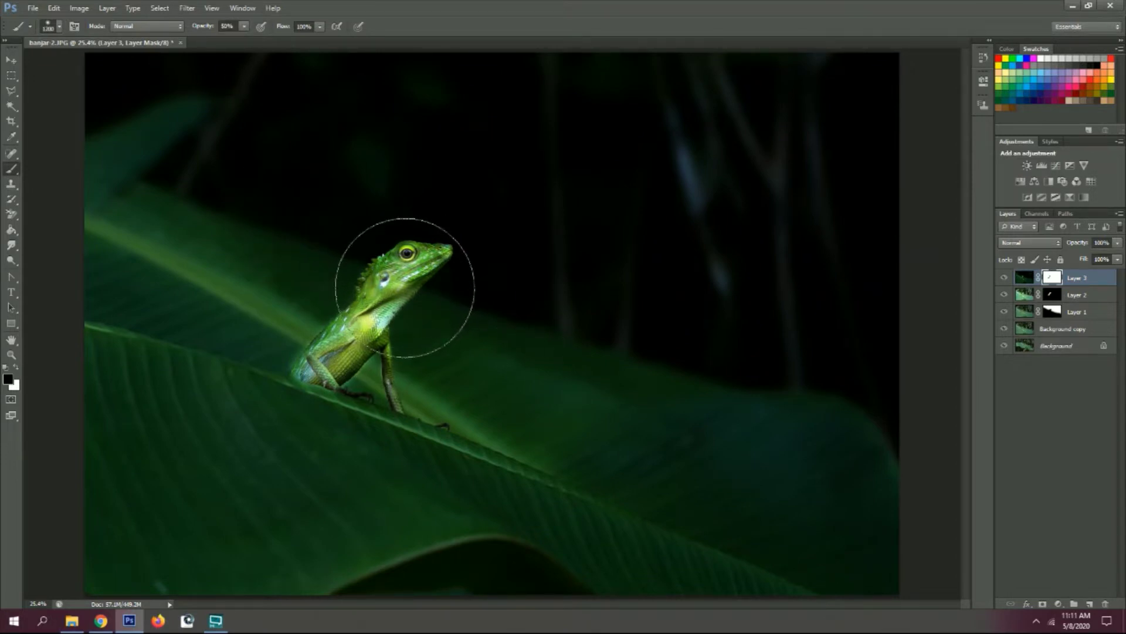
{"action": "mouse_move", "coordinate": [402, 297]}
{"action": "left_mouse_down"}
{"action": "mouse_move", "coordinate": [264, 352]}
{"action": "mouse_move", "coordinate": [370, 398]}
{"action": "mouse_move", "coordinate": [339, 365]}
{"action": "mouse_move", "coordinate": [397, 287]}
{"action": "mouse_move", "coordinate": [367, 264]}
{"action": "mouse_move", "coordinate": [452, 299]}
{"action": "mouse_move", "coordinate": [264, 402]}
{"action": "mouse_move", "coordinate": [339, 428]}
{"action": "mouse_move", "coordinate": [485, 415]}
{"action": "mouse_move", "coordinate": [494, 430]}
{"action": "mouse_move", "coordinate": [578, 452]}
{"action": "left_mouse_up"}
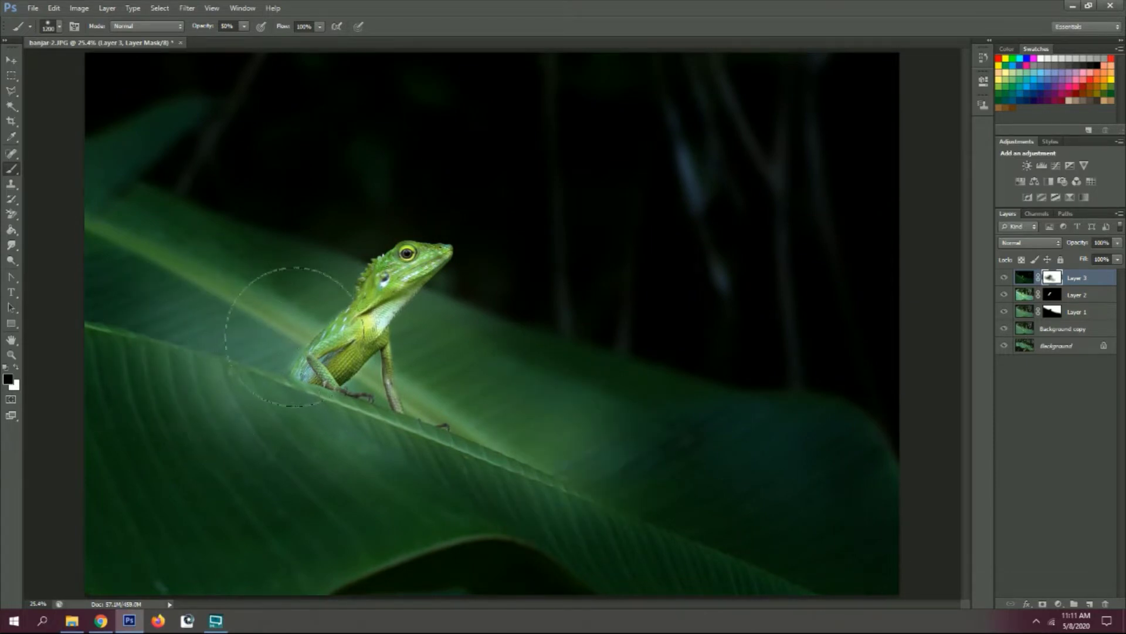
{"action": "left_click", "coordinate": [16, 66]}
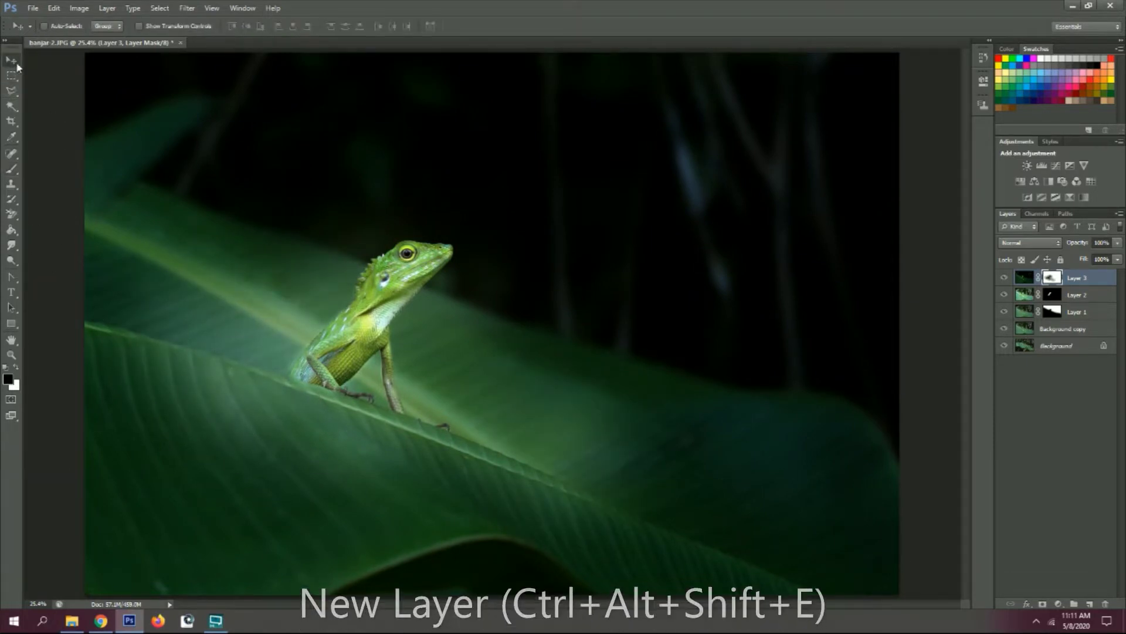
Stamp visible layers into Layer 4 and apply Unsharp Mask with amount 150, radius 2
{"action": "key", "text": "ctrl+alt+shift+e"}
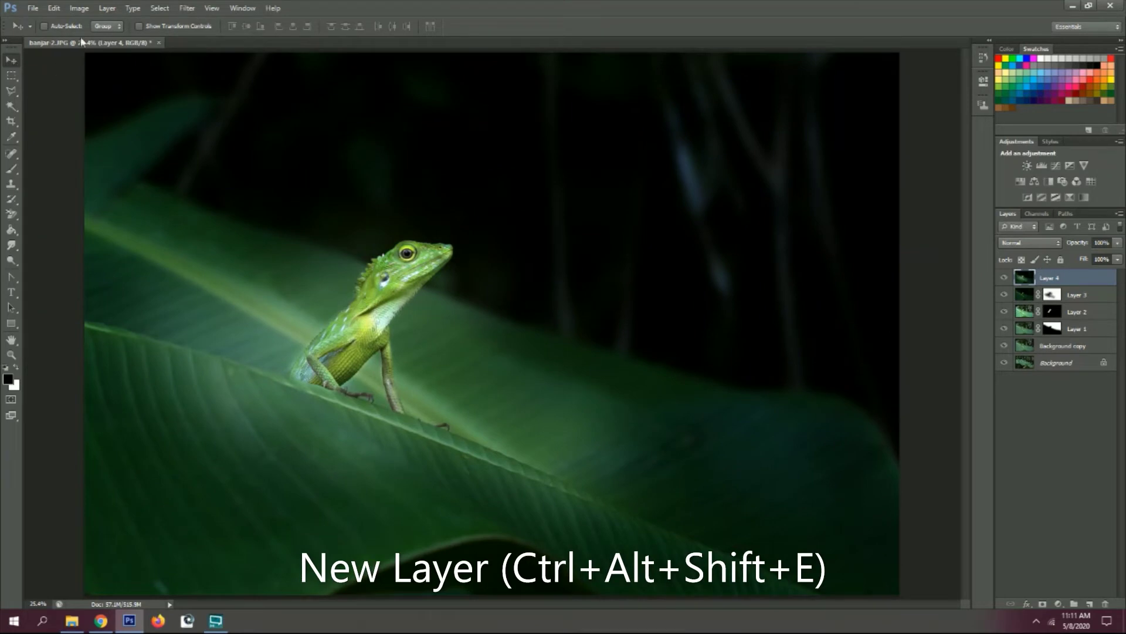
{"action": "left_click", "coordinate": [87, 7]}
{"action": "mouse_move", "coordinate": [97, 37]}
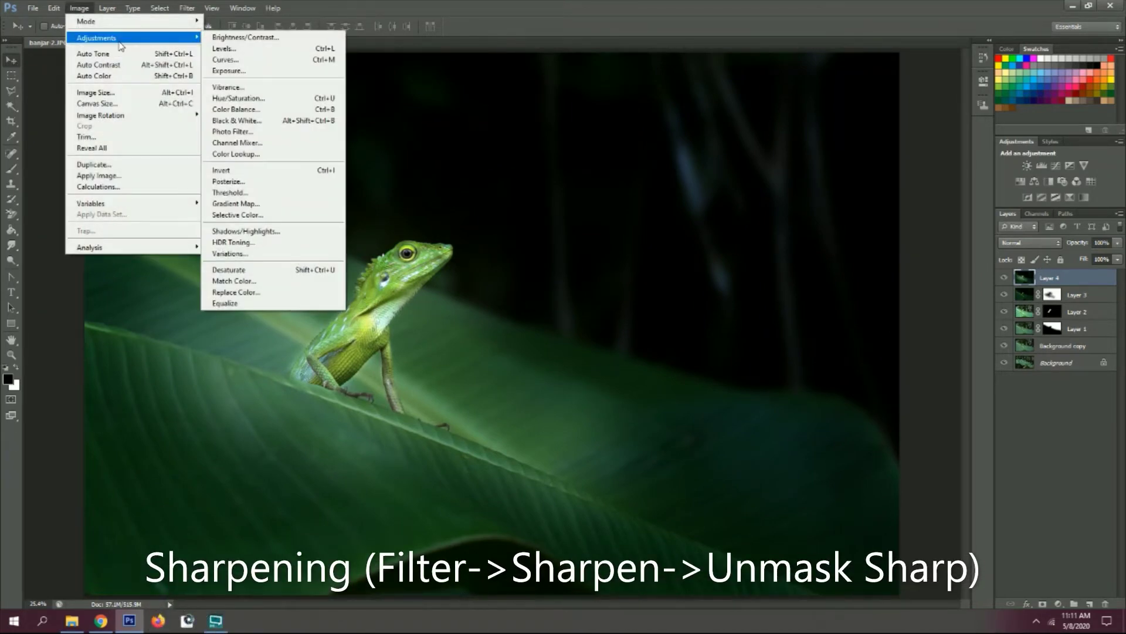
{"action": "left_click", "coordinate": [186, 8]}
{"action": "mouse_move", "coordinate": [199, 181]}
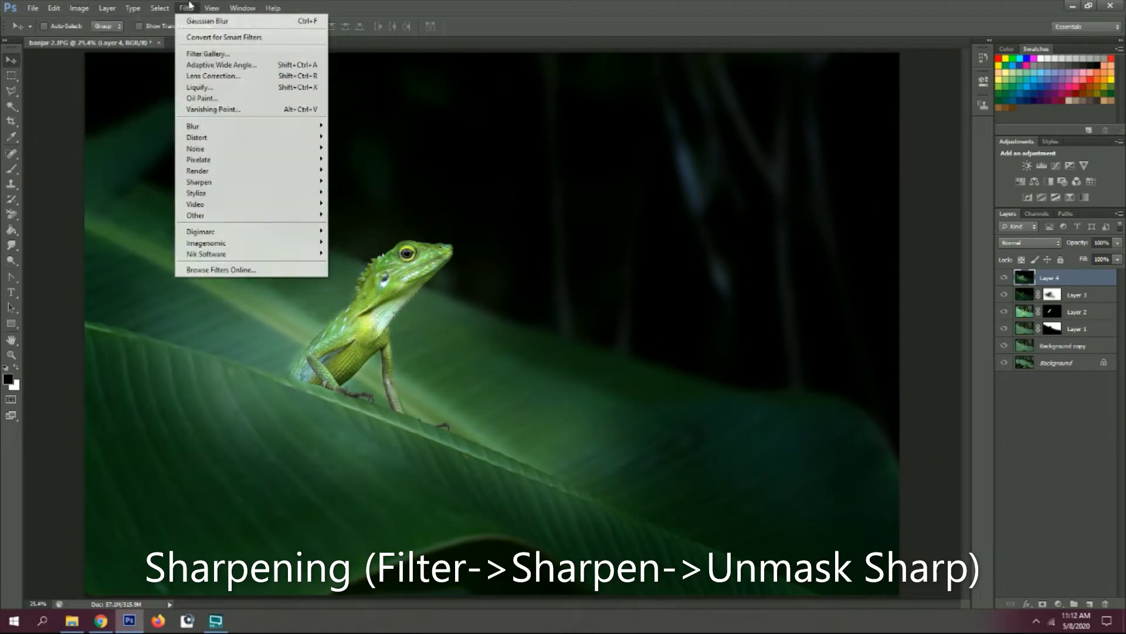
{"action": "left_click", "coordinate": [361, 226]}
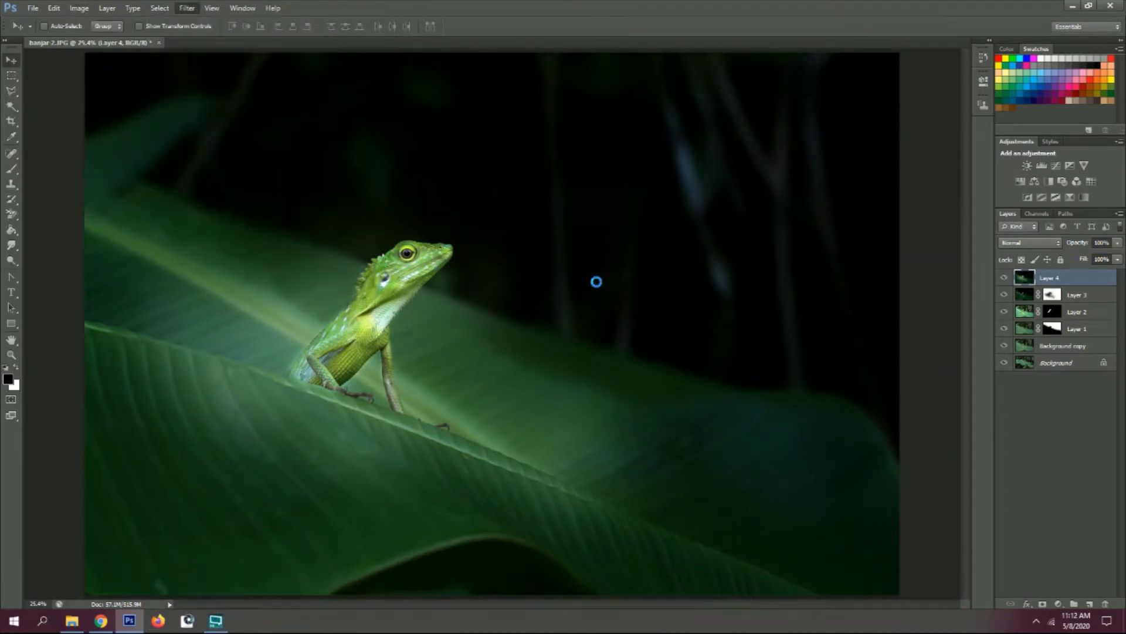
{"action": "left_click", "coordinate": [430, 280]}
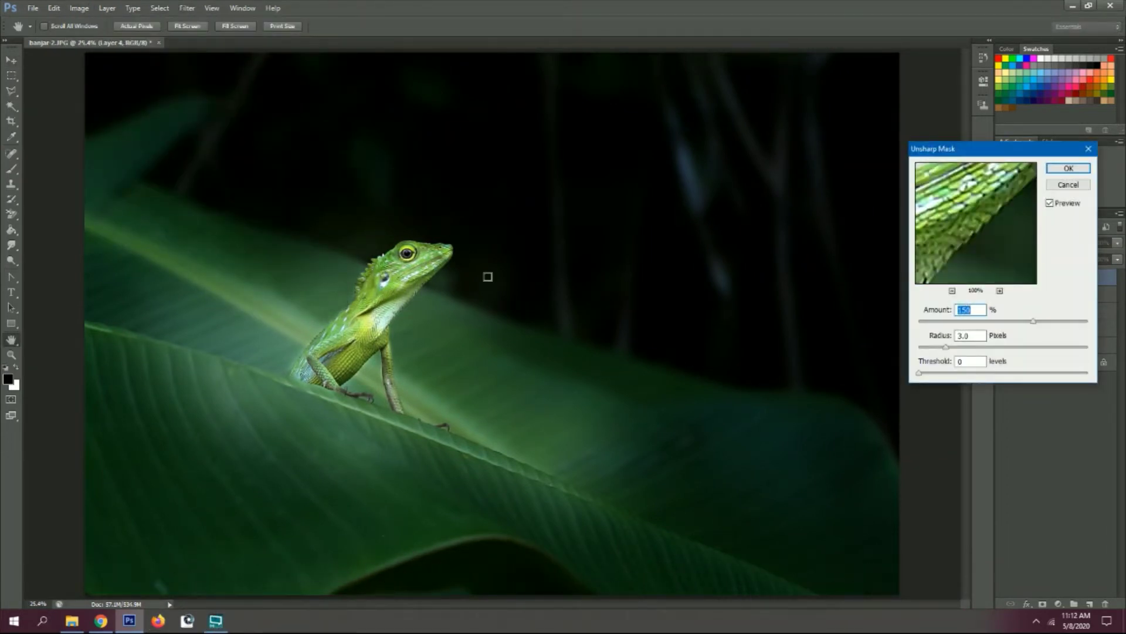
{"action": "left_click", "coordinate": [388, 337]}
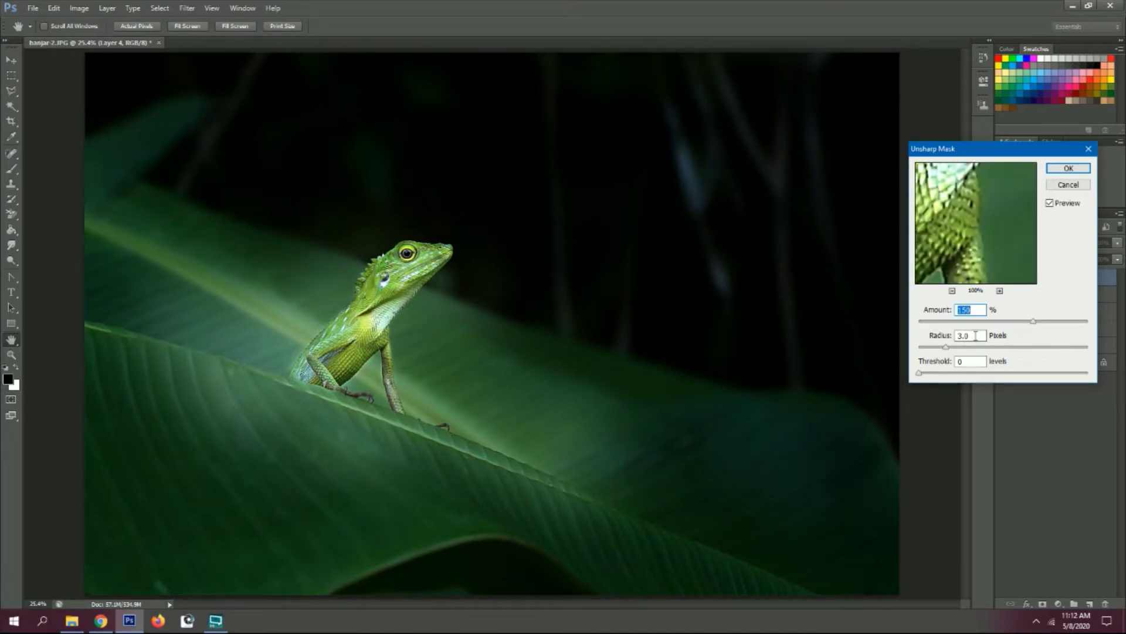
{"action": "double_click", "coordinate": [969, 335]}
{"action": "type", "text": "2"}
{"action": "key", "text": "Return"}
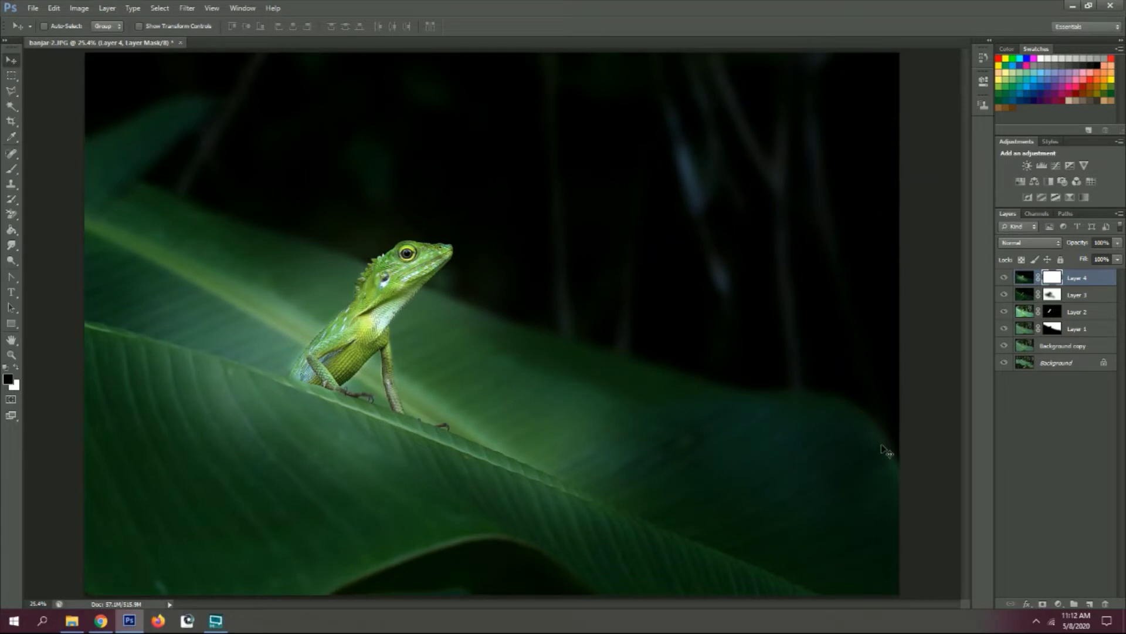
Invert Layer 4's mask and set a white 300-px brush to reveal sharpening on the lizard
{"action": "key", "text": "ctrl+i"}
{"action": "left_click", "coordinate": [16, 367]}
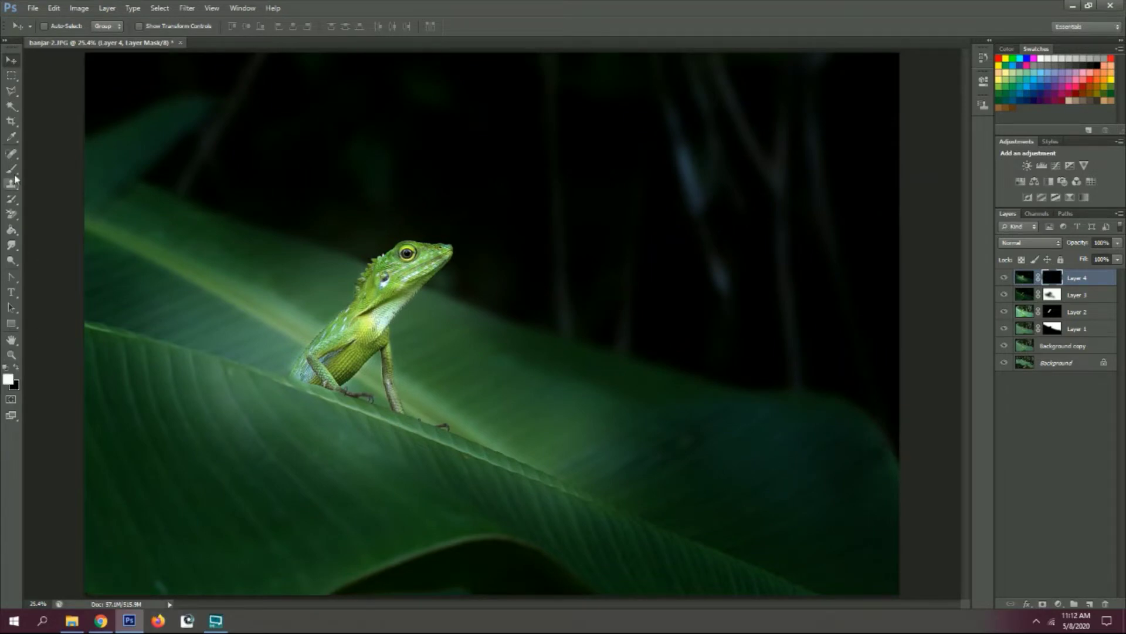
{"action": "left_click", "coordinate": [11, 169]}
{"action": "left_click", "coordinate": [244, 26]}
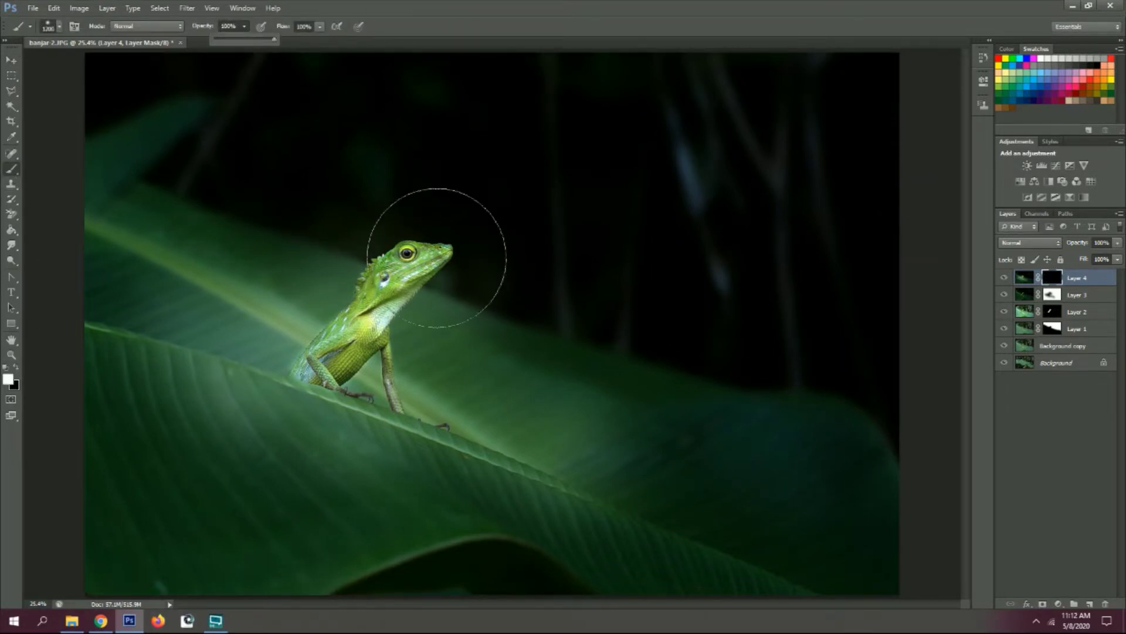
{"action": "key", "text": "bracketleft"}
{"action": "key", "text": "bracketleft"}
{"action": "key", "text": "bracketleft"}
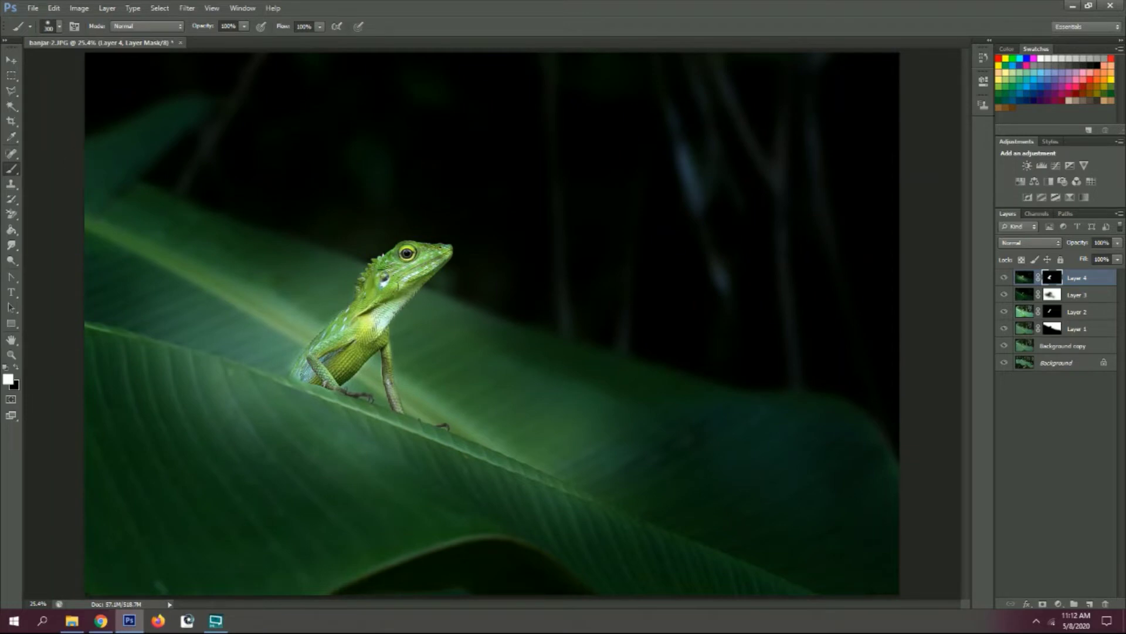
{"action": "left_click", "coordinate": [11, 60]}
Stamp a new layer and apply Color Efex Pro 4 Darken / Lighten Center with Border Luminosity -100%
{"action": "key", "text": "x"}
{"action": "key", "text": "ctrl+alt+shift+e"}
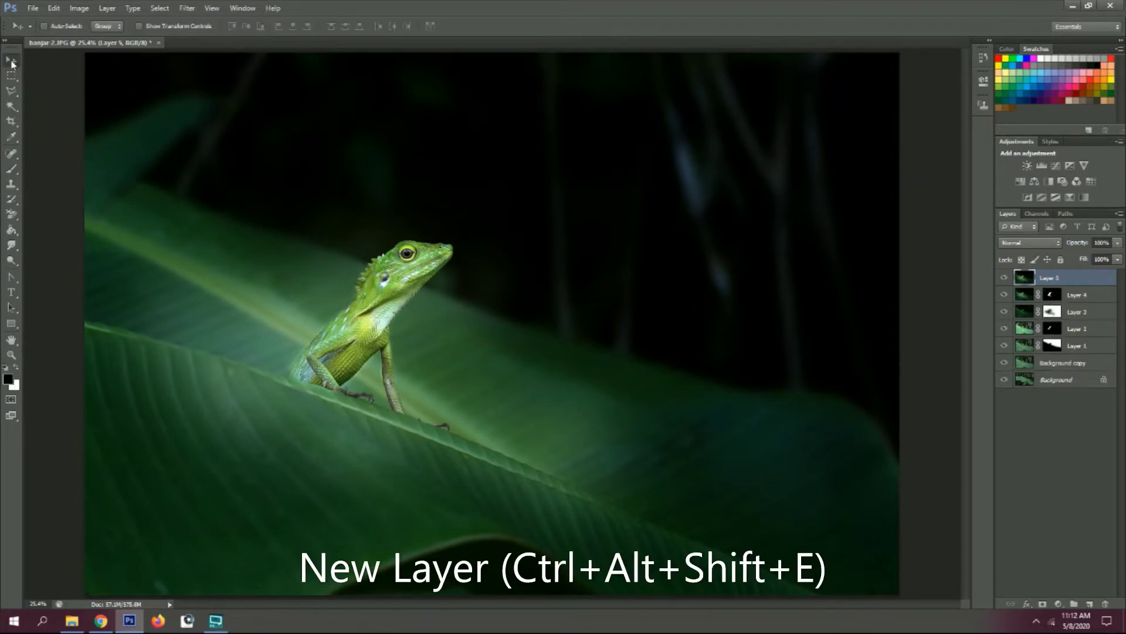
{"action": "left_click", "coordinate": [187, 8]}
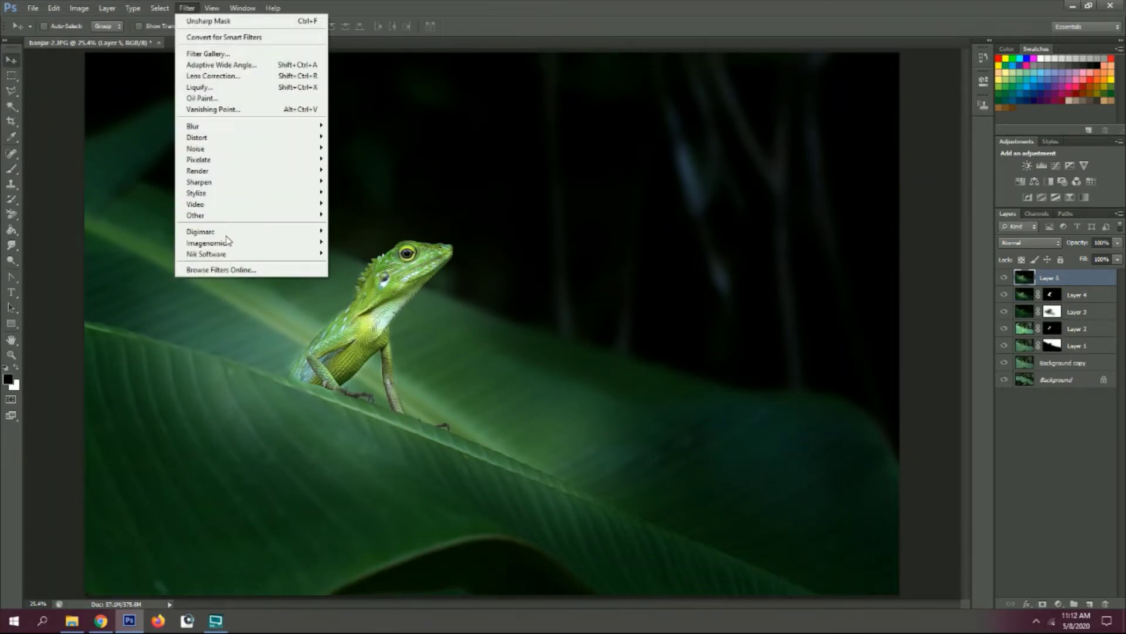
{"action": "mouse_move", "coordinate": [206, 254]}
{"action": "left_click", "coordinate": [355, 254]}
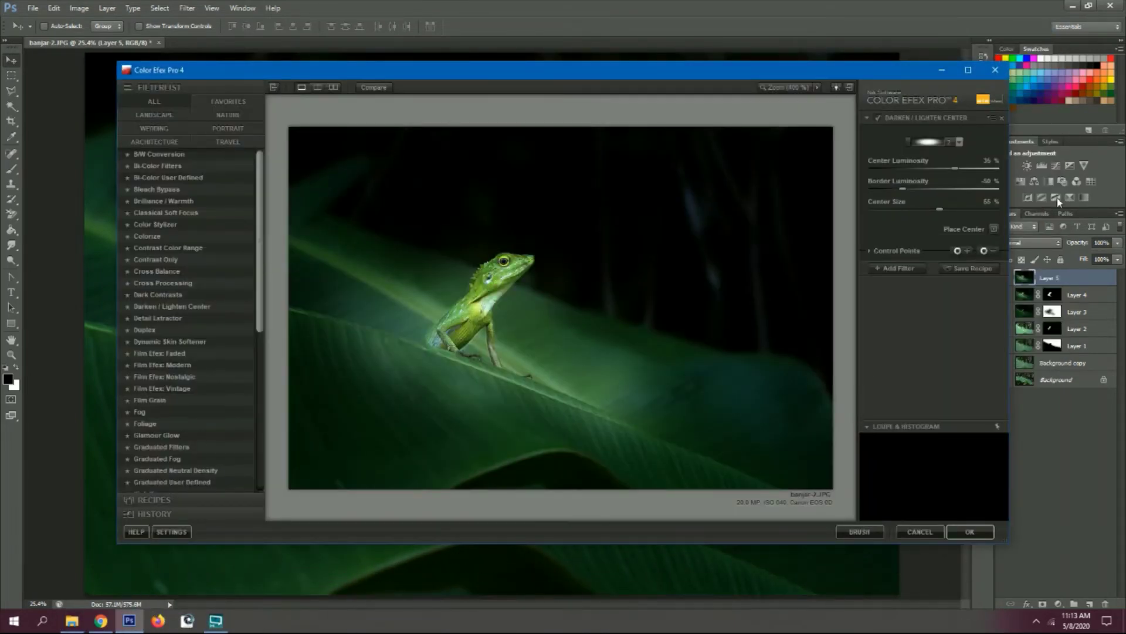
{"action": "left_click_drag", "start_coordinate": [902, 192], "coordinate": [870, 190]}
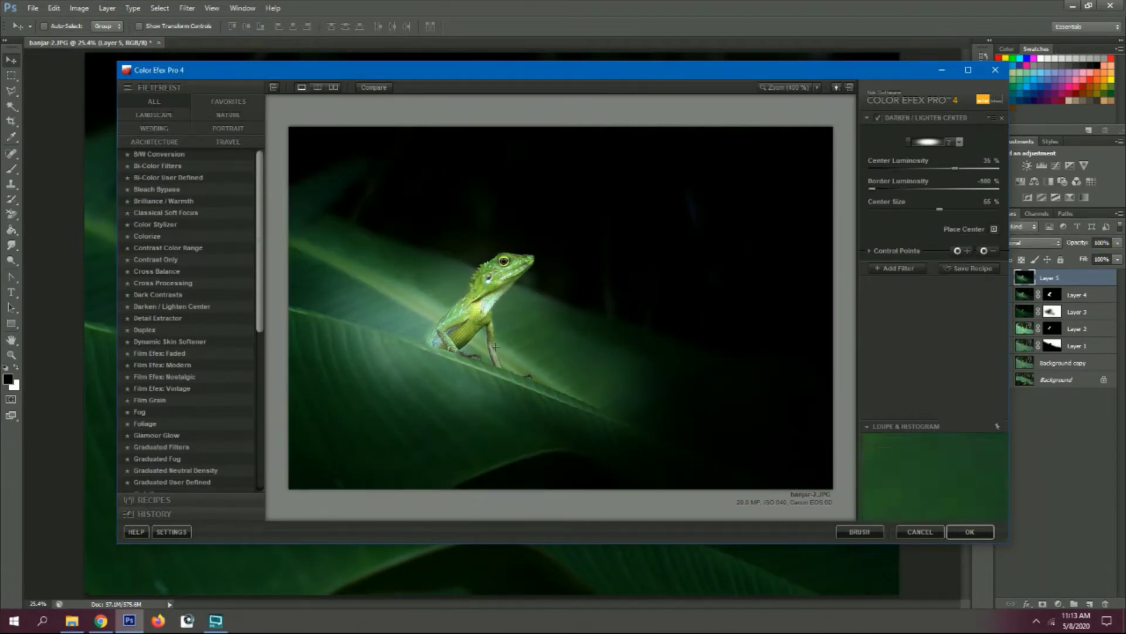
{"action": "left_click", "coordinate": [442, 376]}
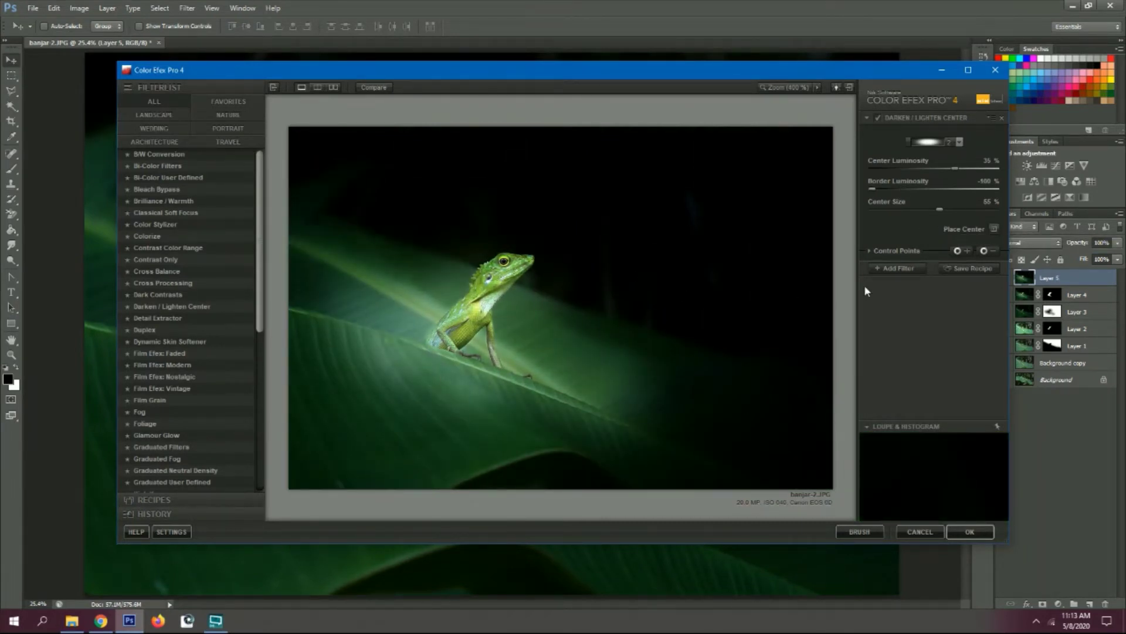
{"action": "left_click_drag", "start_coordinate": [955, 168], "coordinate": [934, 168]}
{"action": "left_click_drag", "start_coordinate": [940, 209], "coordinate": [995, 209]}
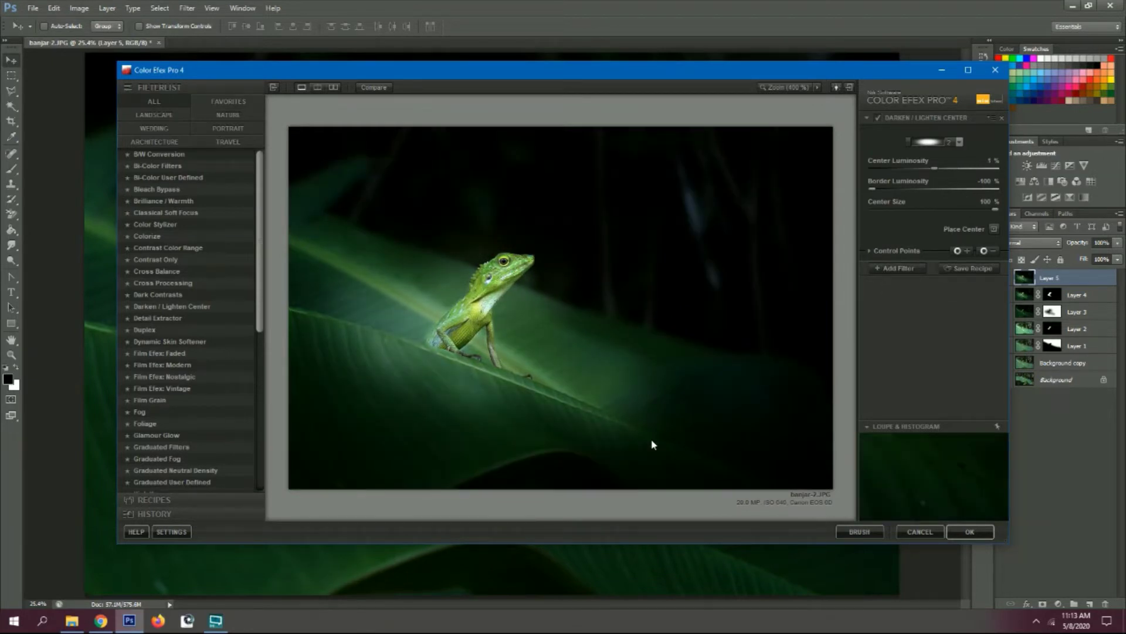
Place the light centre on the lower leaf, fine-tune its brightness and size, and apply as a new layer
{"action": "left_click", "coordinate": [409, 416]}
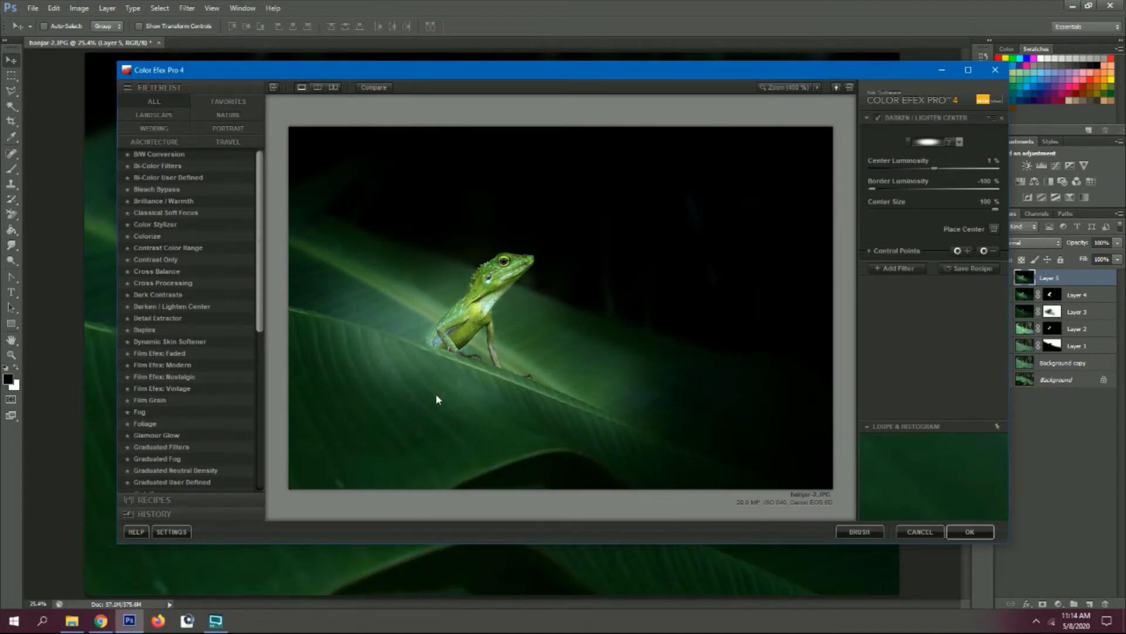
{"action": "left_click", "coordinate": [358, 379]}
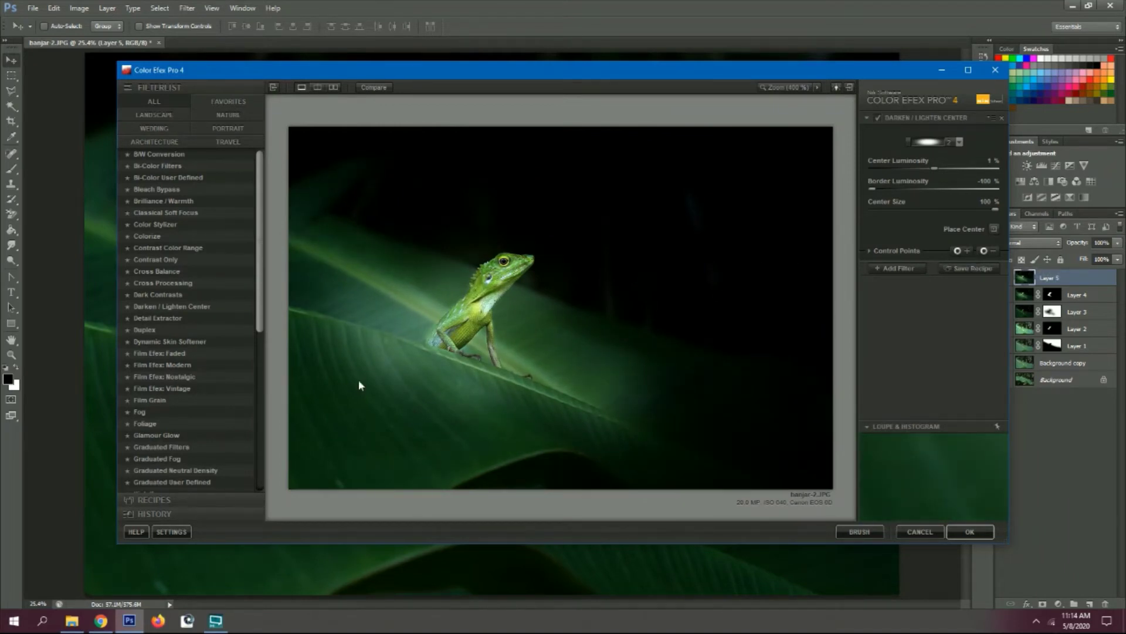
{"action": "left_click", "coordinate": [962, 250]}
{"action": "left_click", "coordinate": [684, 463]}
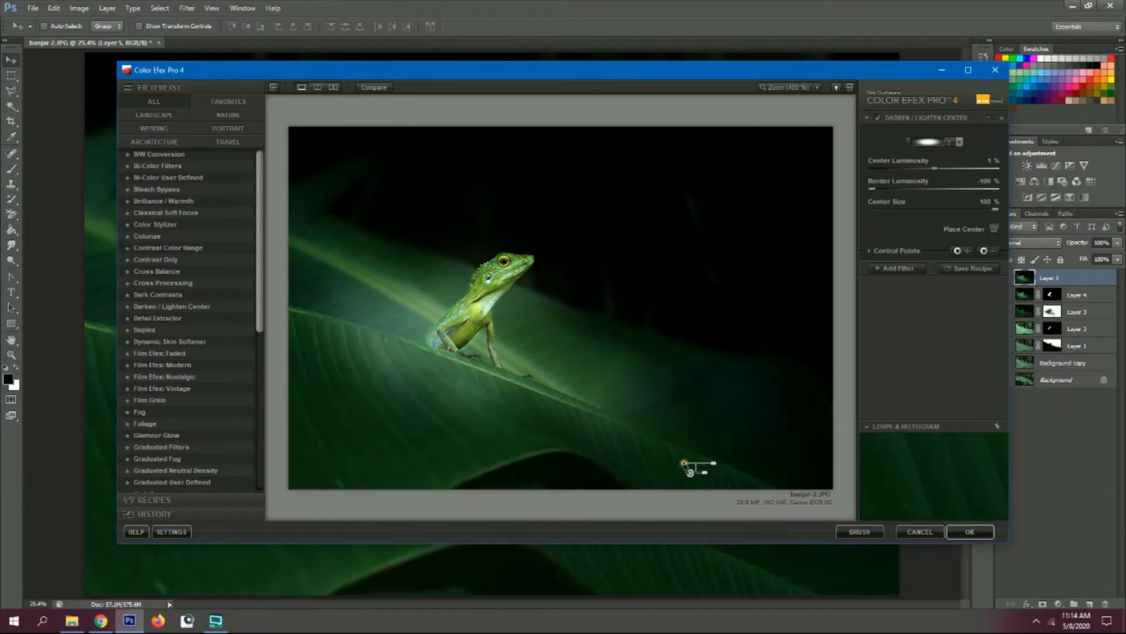
{"action": "mouse_move", "coordinate": [684, 463]}
{"action": "left_mouse_down"}
{"action": "mouse_move", "coordinate": [684, 474]}
{"action": "mouse_move", "coordinate": [710, 478]}
{"action": "left_mouse_up"}
{"action": "left_click_drag", "start_coordinate": [934, 168], "coordinate": [945, 168]}
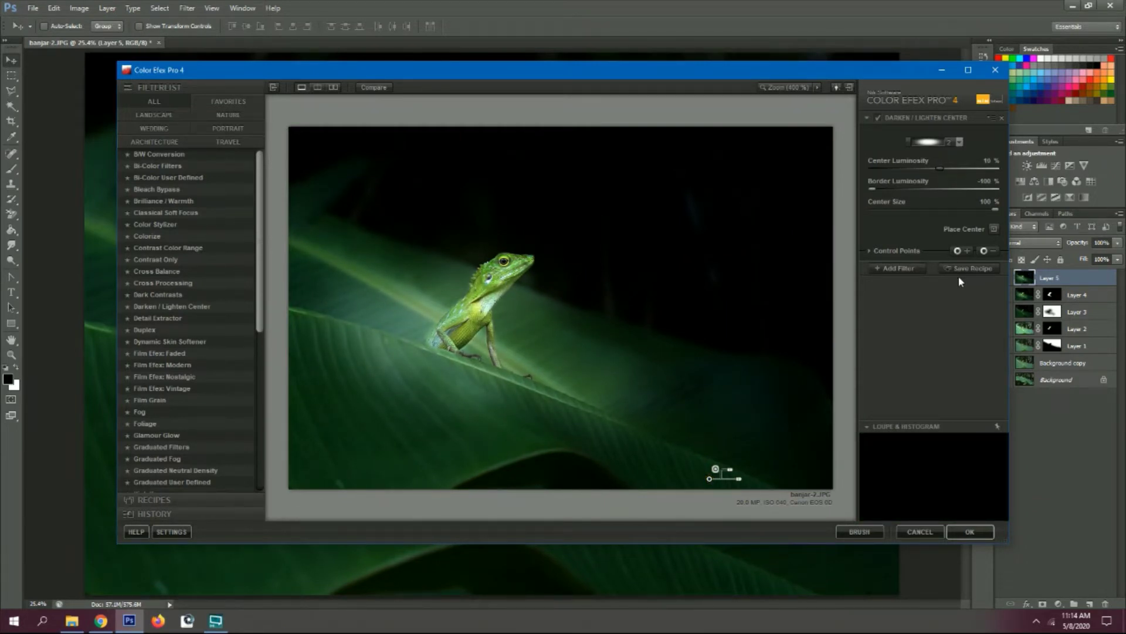
{"action": "left_click_drag", "start_coordinate": [995, 210], "coordinate": [974, 210]}
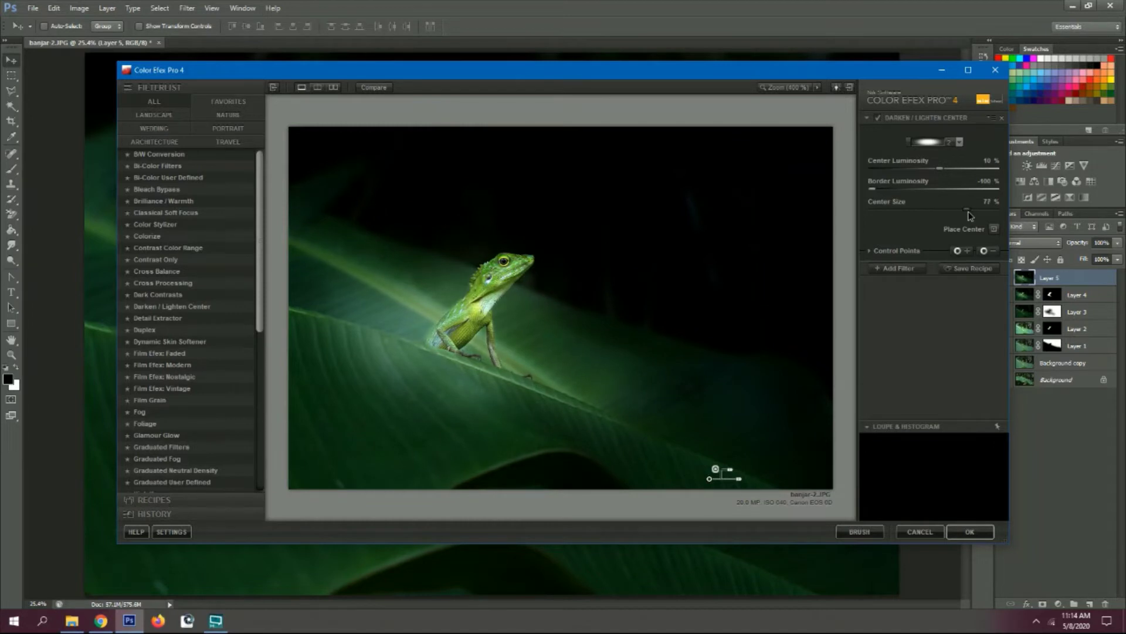
{"action": "left_click", "coordinate": [971, 531]}
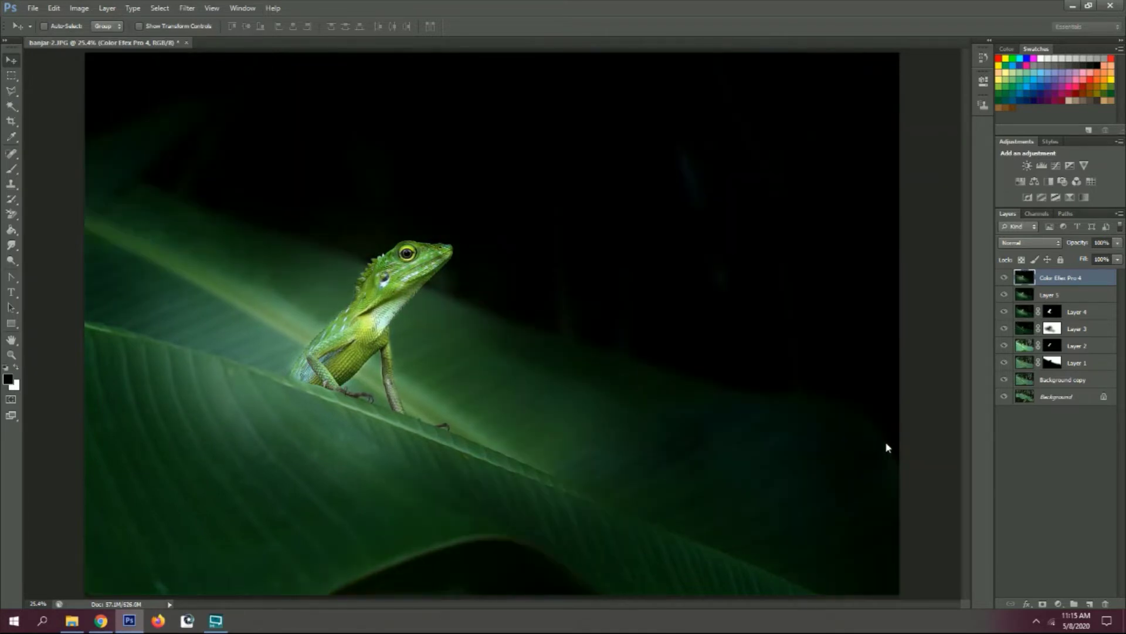
Add a layer mask to the Color Efex Pro 4 layer and paint black over the lizard
{"action": "left_click", "coordinate": [1043, 603]}
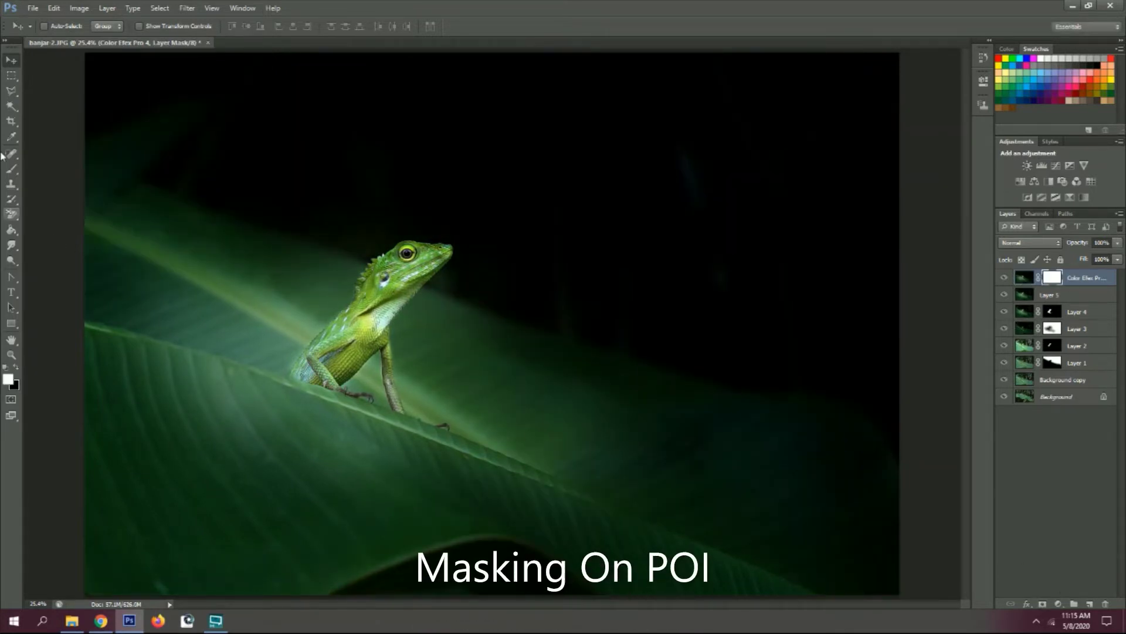
{"action": "left_click", "coordinate": [11, 168]}
{"action": "left_click", "coordinate": [16, 367]}
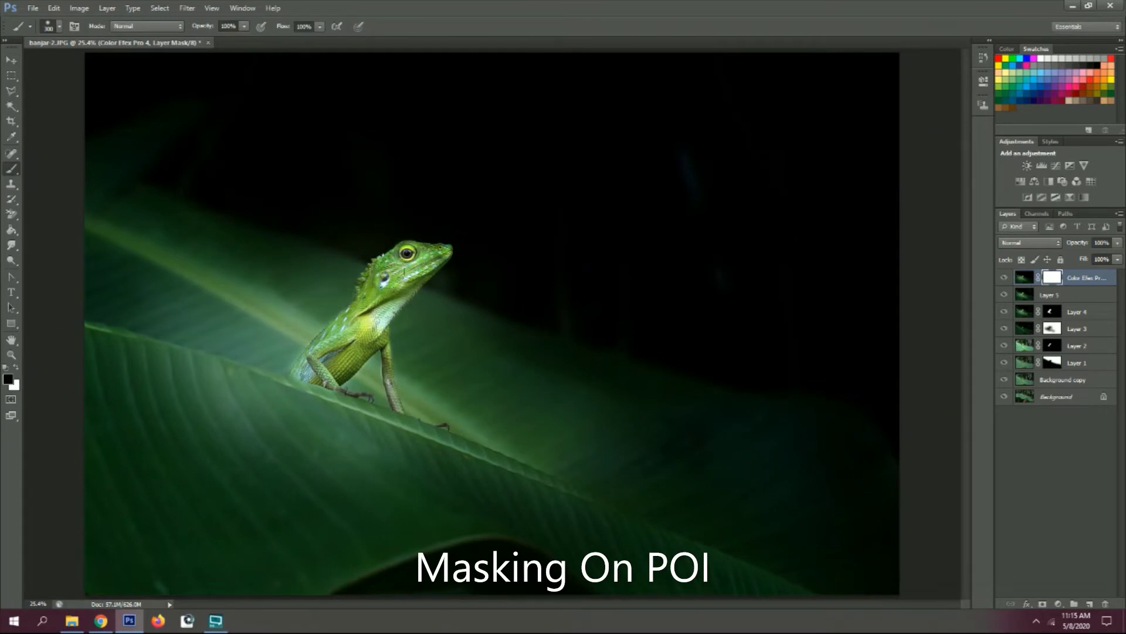
{"action": "left_click_drag", "start_coordinate": [439, 251], "coordinate": [371, 311]}
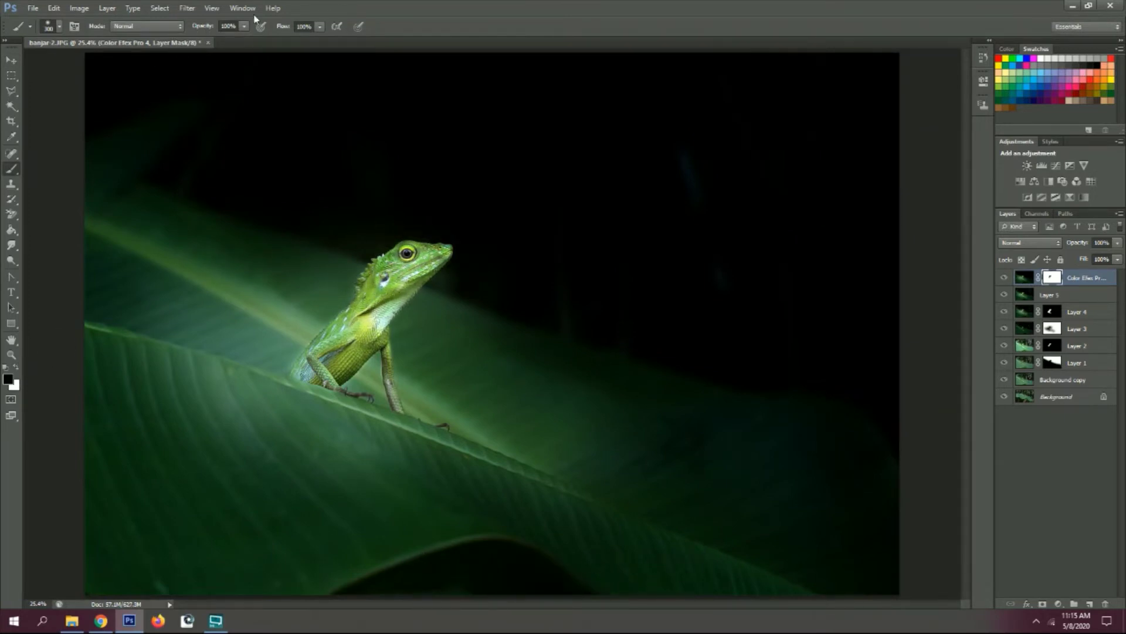
Set the brush stroke opacity to 40% and enlarge the brush for masking
{"action": "left_click", "coordinate": [230, 27]}
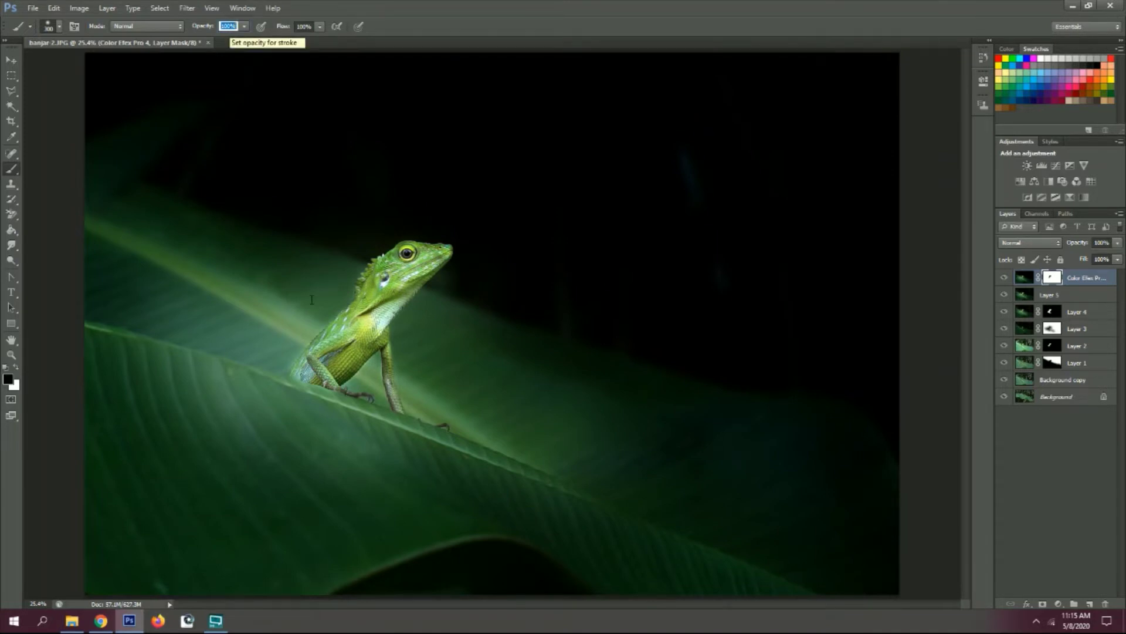
{"action": "key", "text": "Return"}
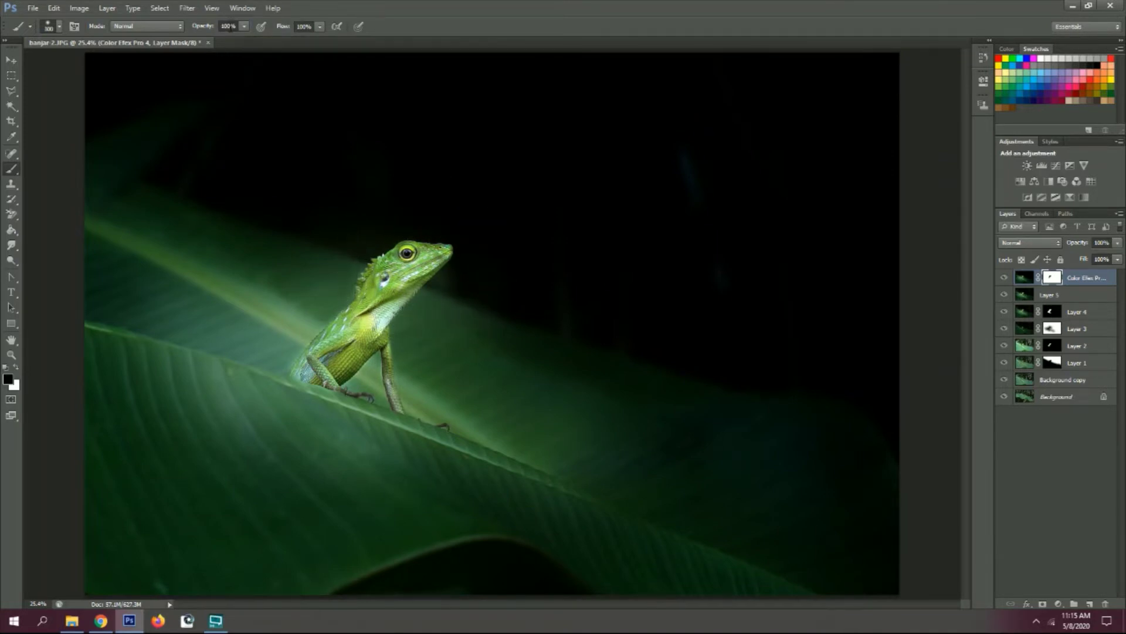
{"action": "left_click", "coordinate": [232, 27]}
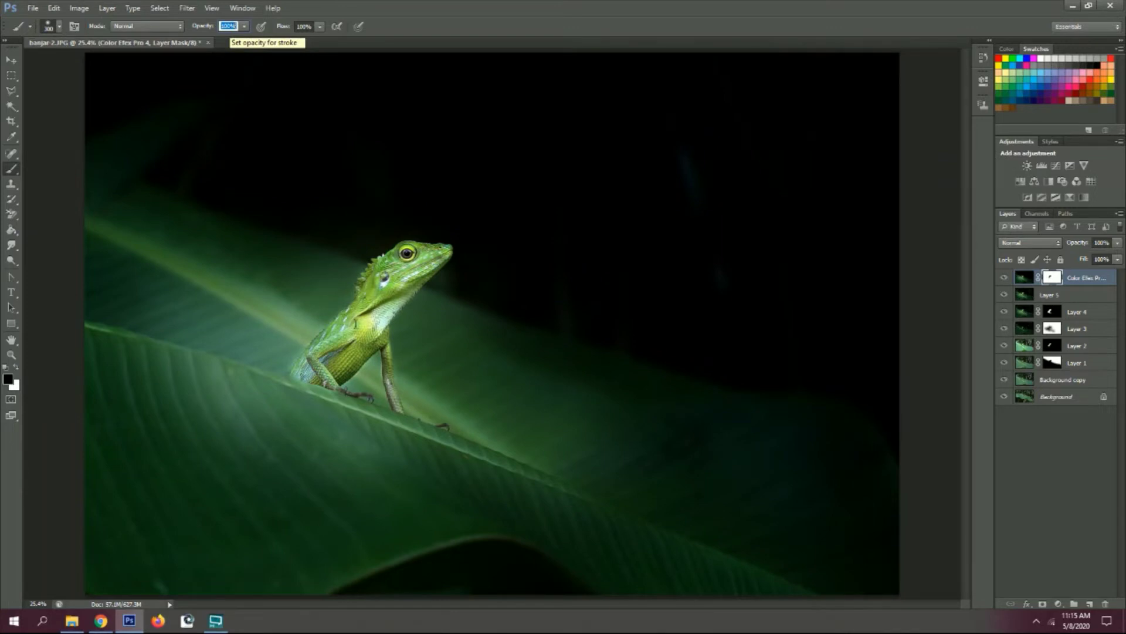
{"action": "type", "text": "40"}
{"action": "key", "text": "Return"}
{"action": "key", "text": "bracketright"}
{"action": "key", "text": "bracketright"}
{"action": "key", "text": "bracketright"}
{"action": "key", "text": "bracketright"}
{"action": "key", "text": "bracketright"}
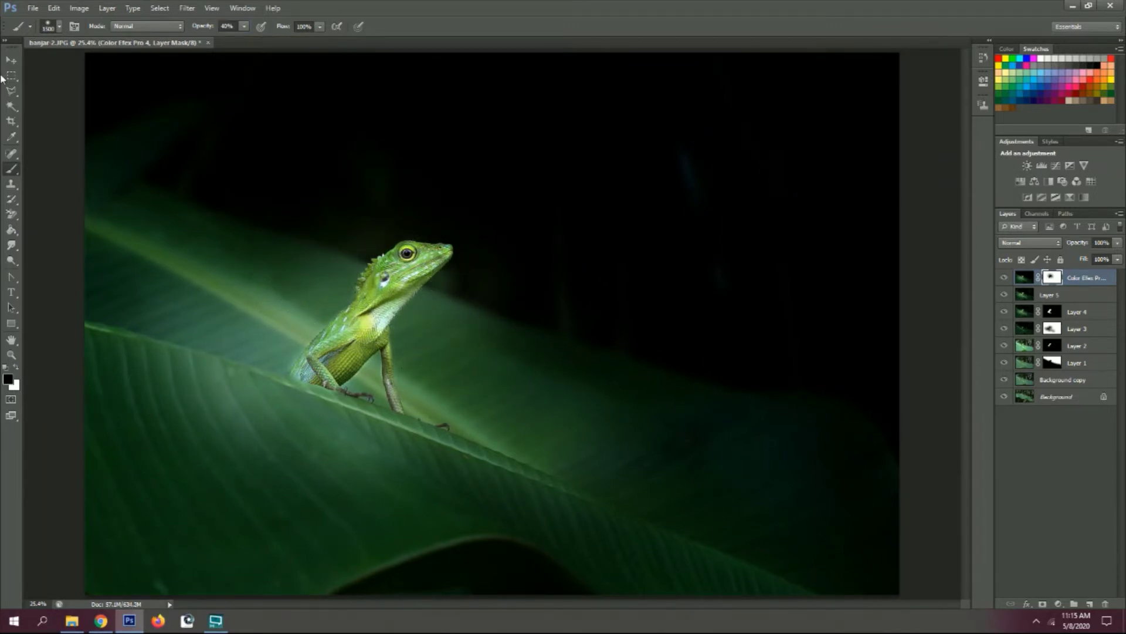
{"action": "left_click", "coordinate": [11, 59]}
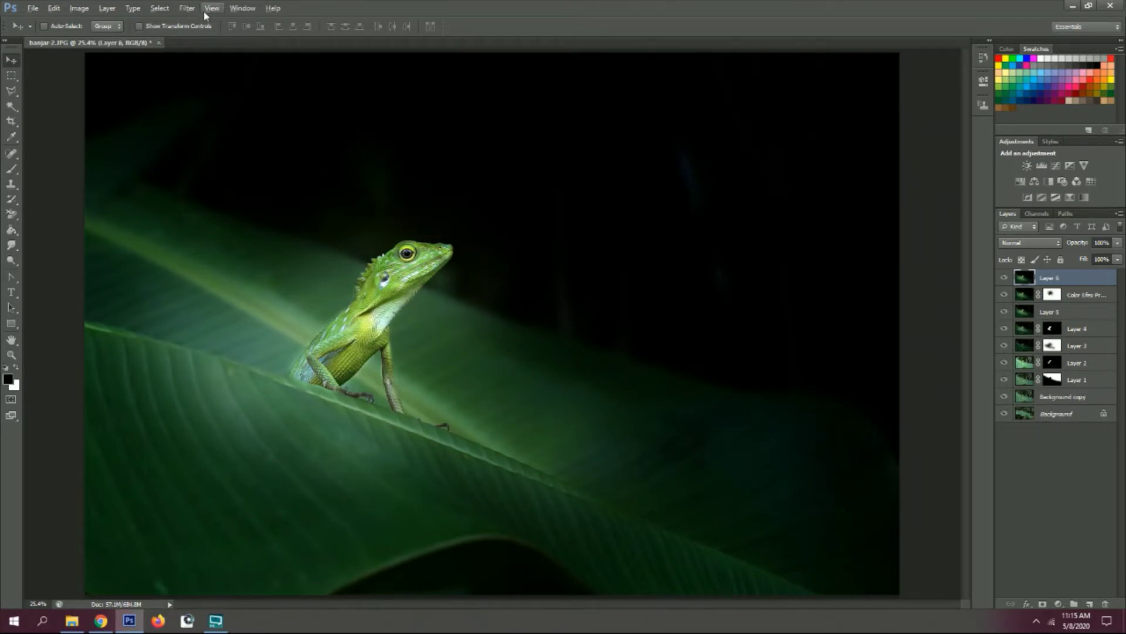
Run Imagenomic Noiseware on merged Layer 6 with the Full (stronger luma noise) preset
{"action": "left_click", "coordinate": [186, 8]}
{"action": "mouse_move", "coordinate": [370, 260]}
{"action": "left_click", "coordinate": [352, 246]}
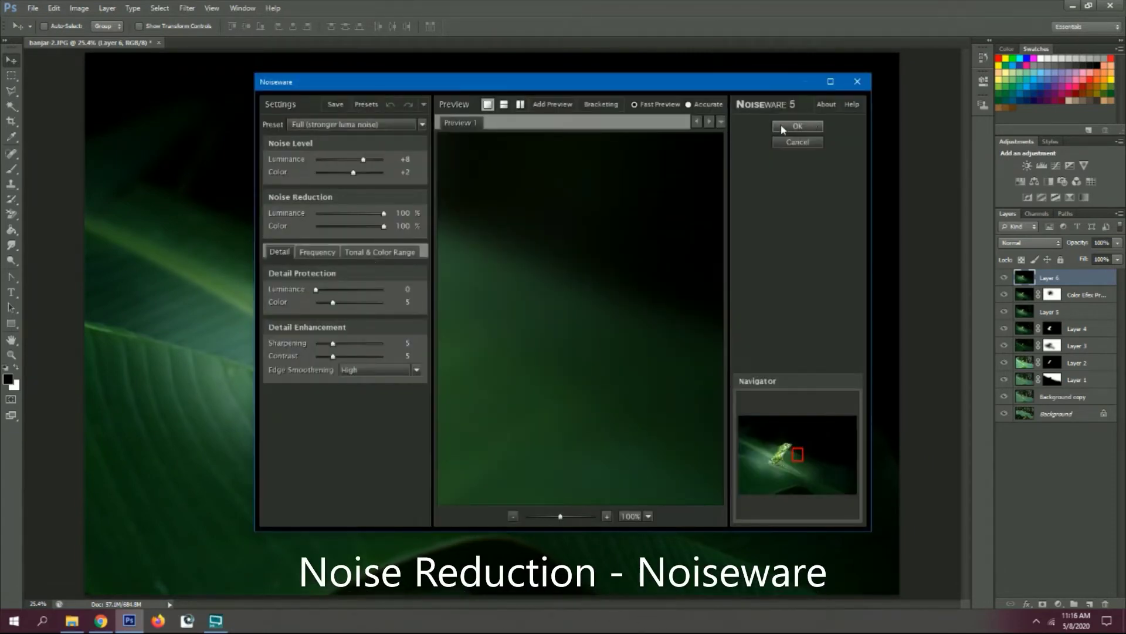
{"action": "left_click", "coordinate": [787, 126]}
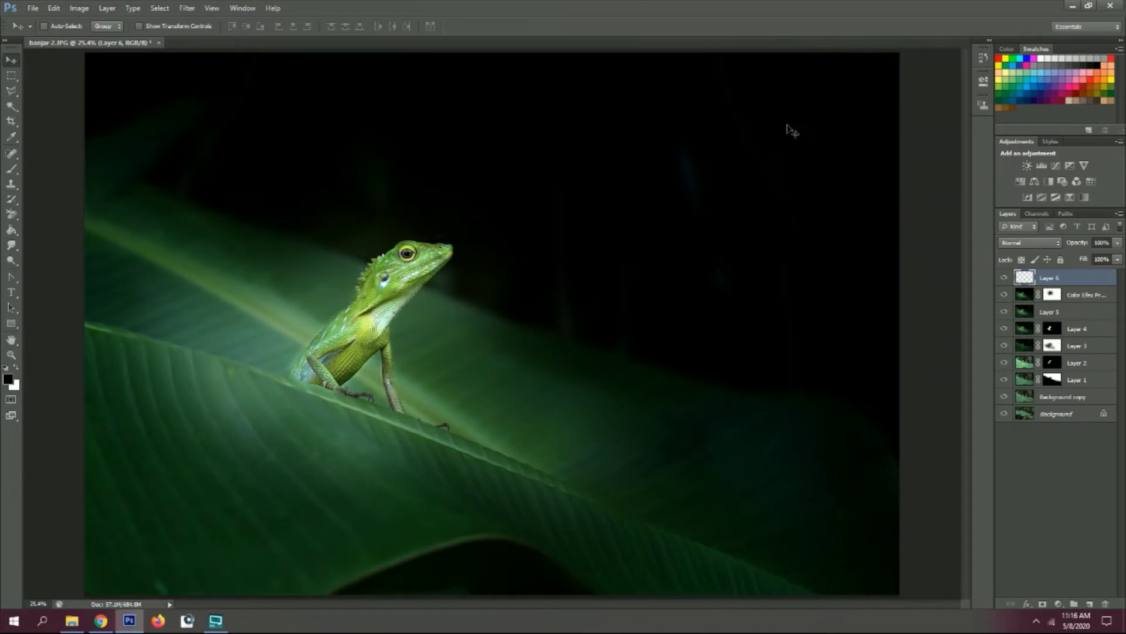
Free-transform Layer 6 to about 119.56% to frame the lizard more tightly
{"action": "scroll", "coordinate": [793, 130], "scroll_direction": "down", "scroll_amount": 2}
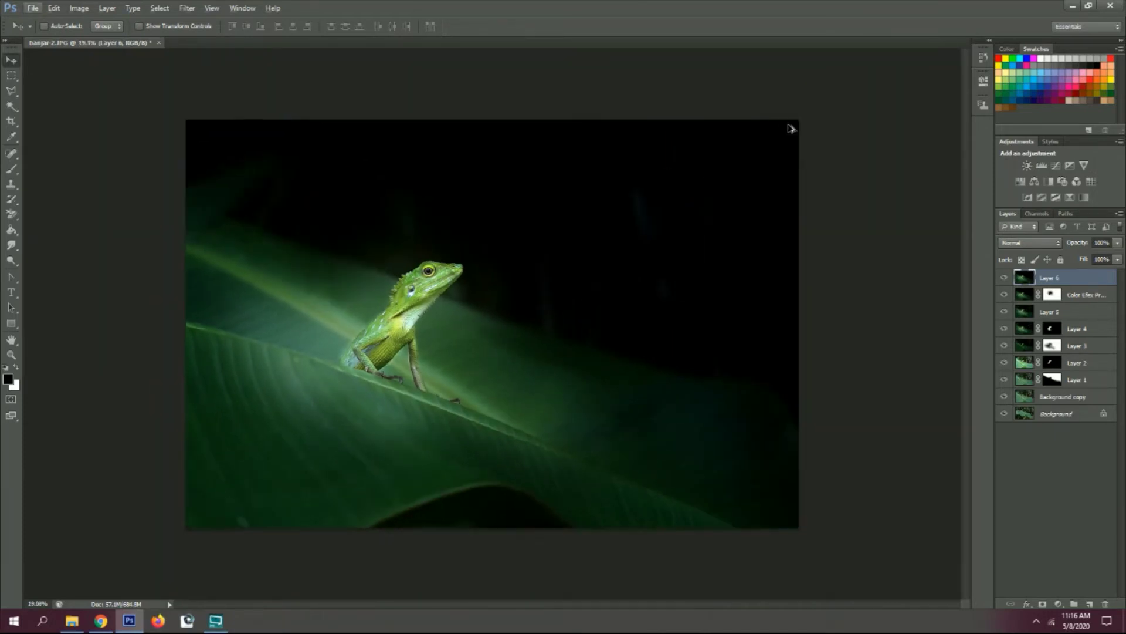
{"action": "key", "text": "ctrl+t"}
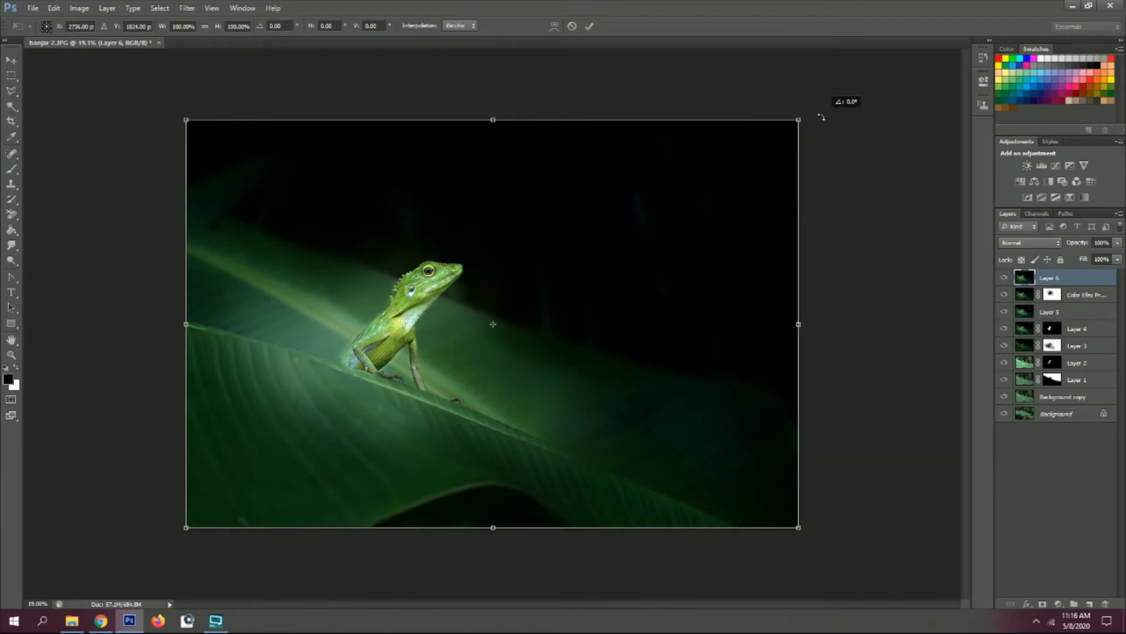
{"action": "left_click_drag", "start_coordinate": [803, 116], "coordinate": [881, 54]}
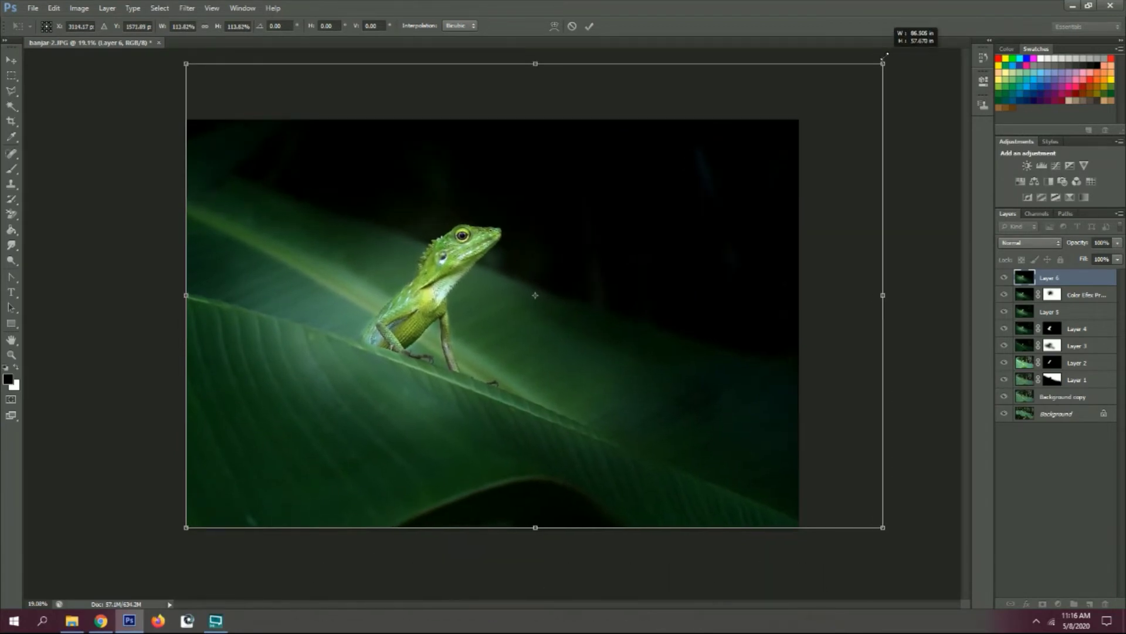
{"action": "left_click_drag", "start_coordinate": [187, 63], "coordinate": [150, 39]}
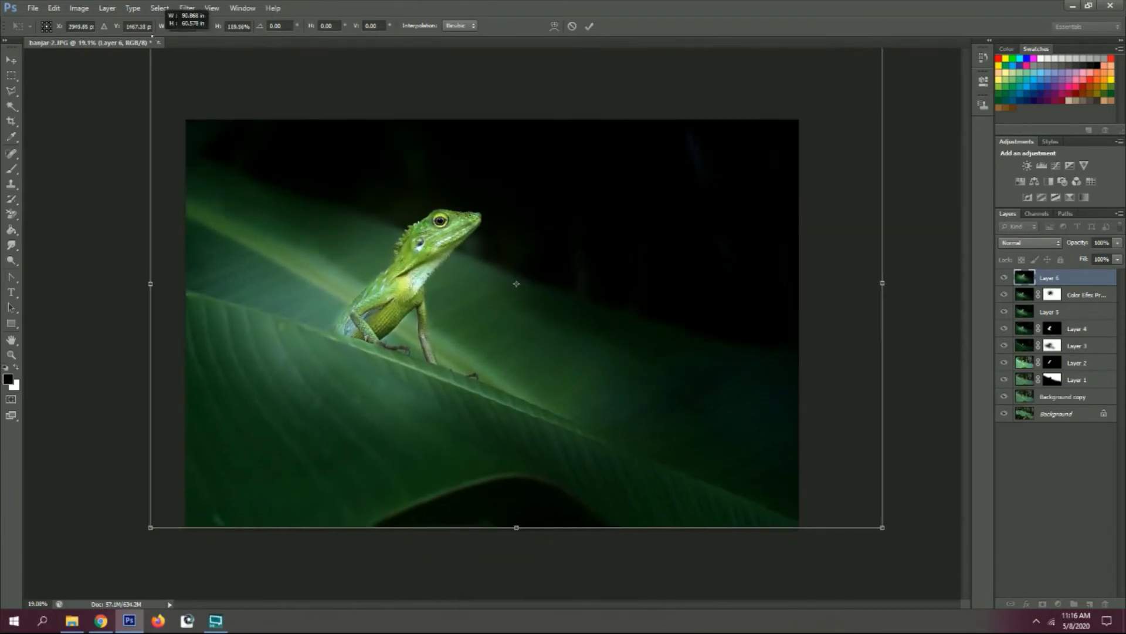
{"action": "left_click", "coordinate": [590, 26]}
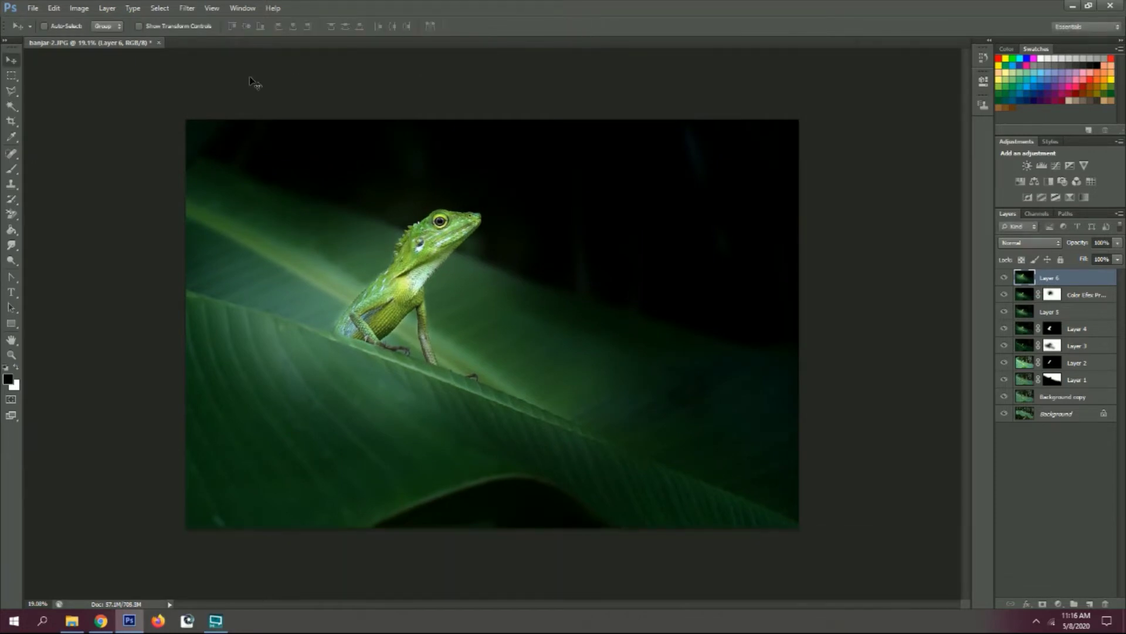
Check the Image Size is 5472 × 3648 pixels and close without changes
{"action": "left_click", "coordinate": [79, 9]}
{"action": "left_click", "coordinate": [97, 96]}
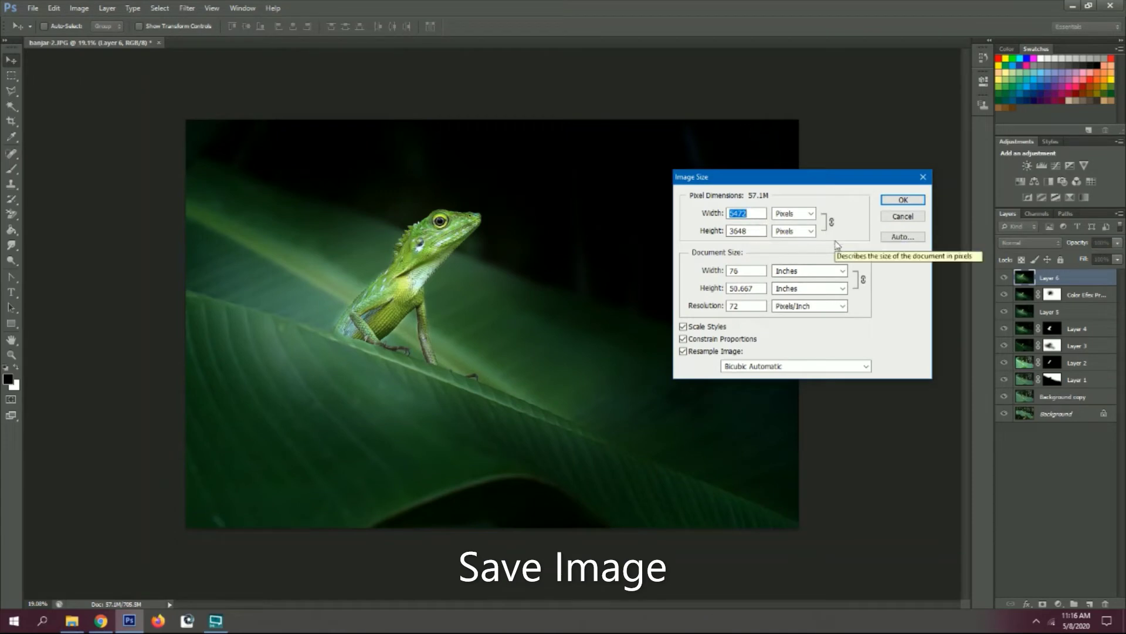
{"action": "left_click", "coordinate": [904, 199]}
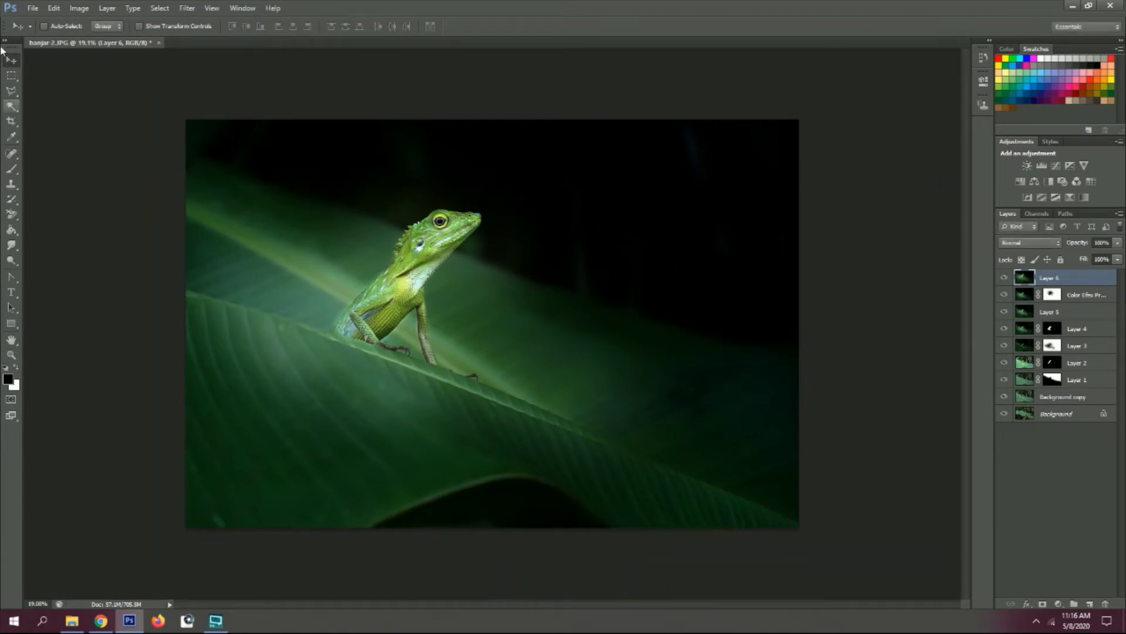
Save a copy as banjar-2.jpg in the EL folder at JPEG Quality 12 (Maximum)
{"action": "left_click", "coordinate": [32, 8]}
{"action": "left_click", "coordinate": [35, 143]}
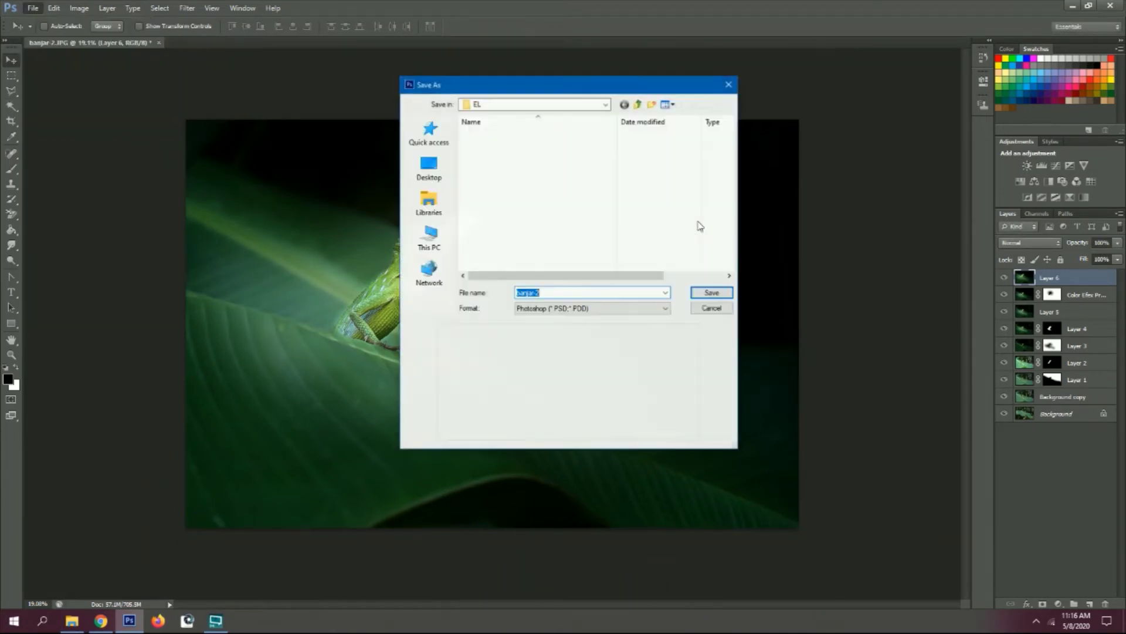
{"action": "left_click", "coordinate": [561, 309]}
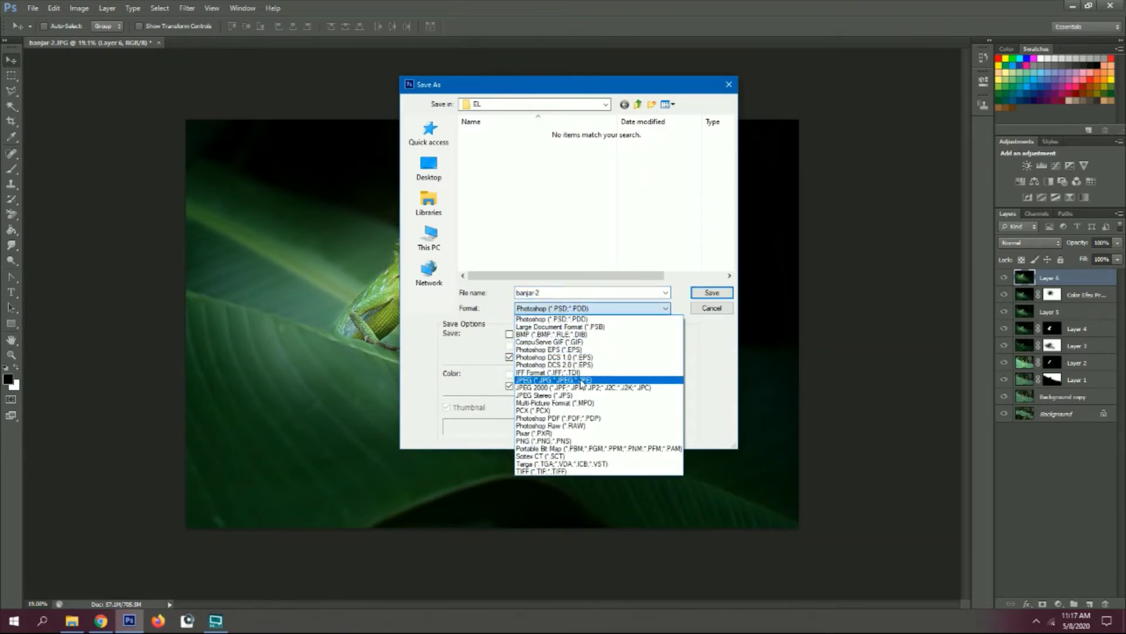
{"action": "left_click", "coordinate": [580, 381]}
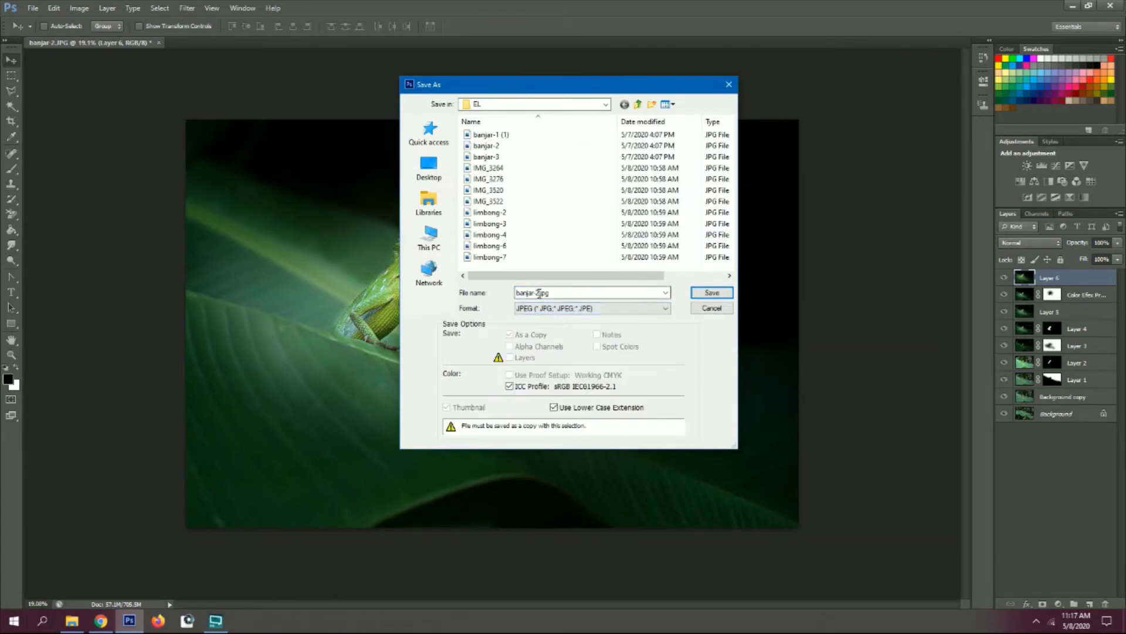
{"action": "key", "text": "Right"}
{"action": "left_click", "coordinate": [712, 292]}
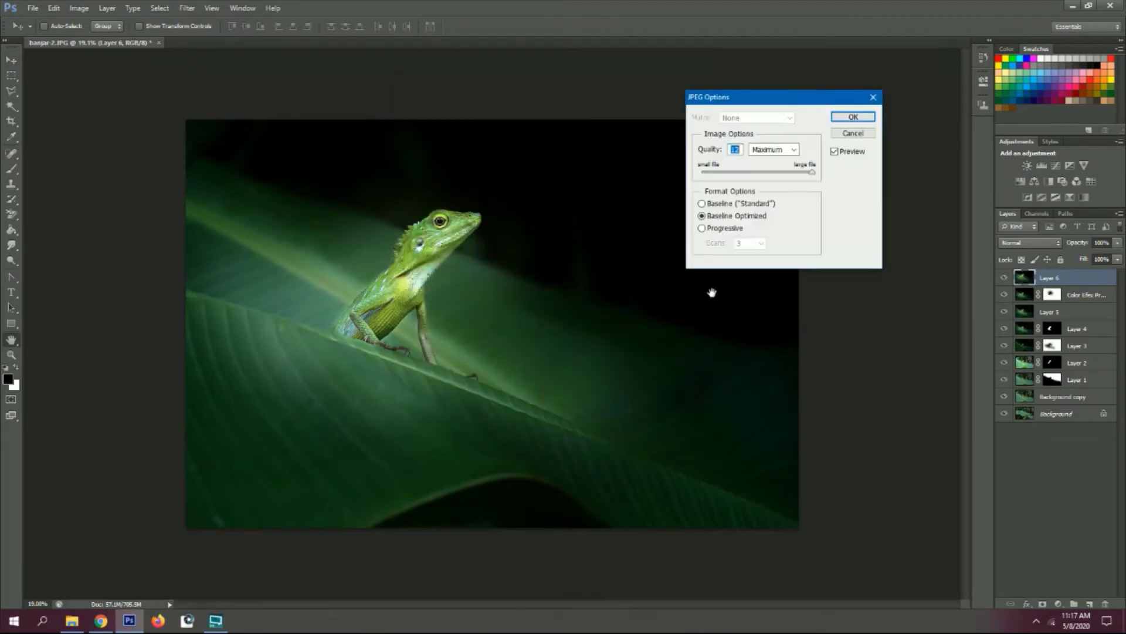
{"action": "left_click", "coordinate": [854, 117]}
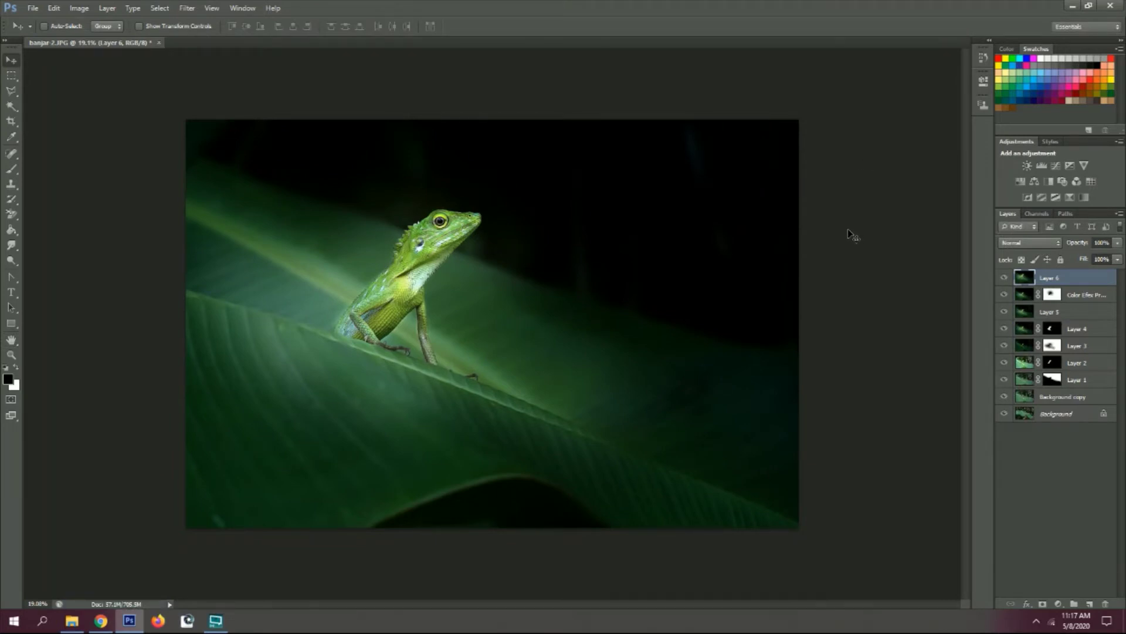
Widen the canvas rightward with a left-middle anchor and a white extension colour
{"action": "scroll", "coordinate": [847, 229], "scroll_direction": "down", "scroll_amount": 3}
{"action": "left_click", "coordinate": [82, 9]}
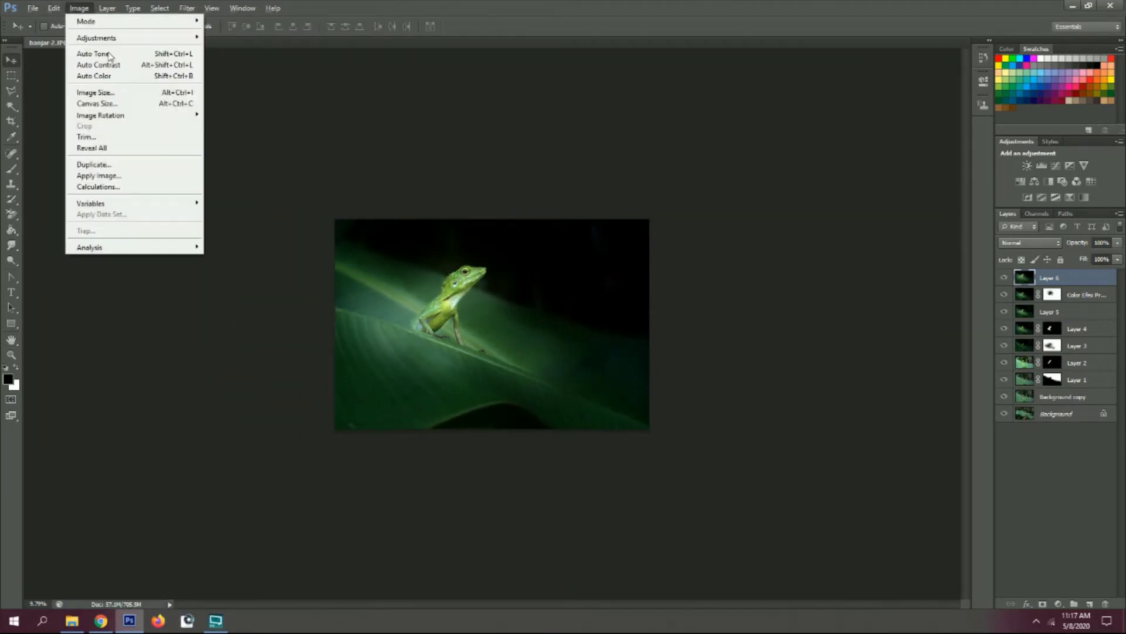
{"action": "left_click", "coordinate": [97, 103]}
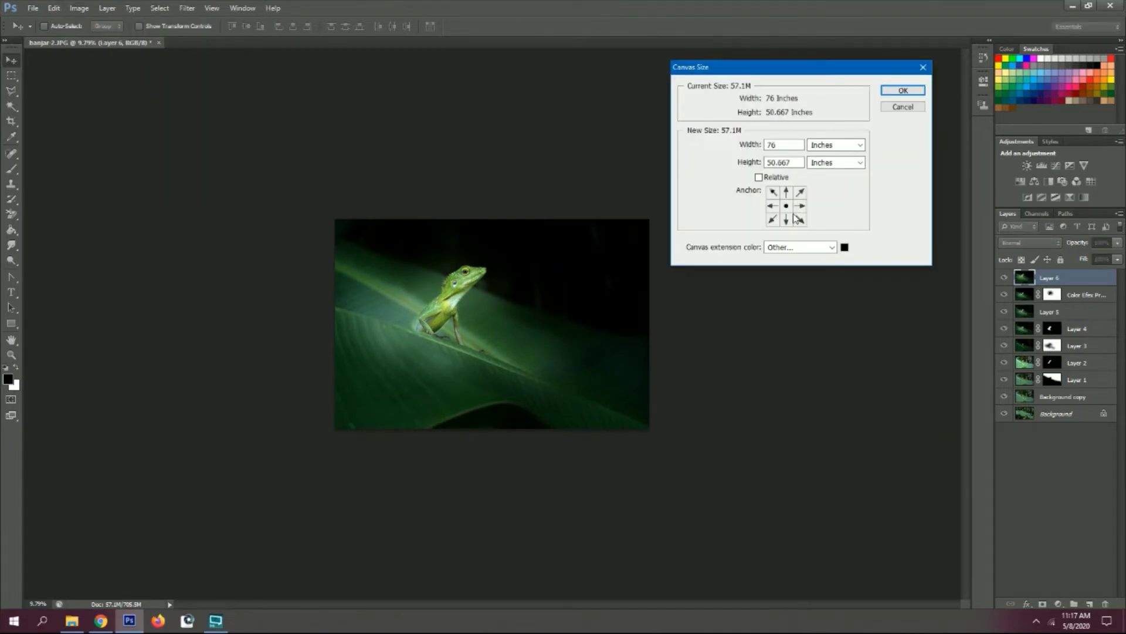
{"action": "left_click", "coordinate": [772, 205]}
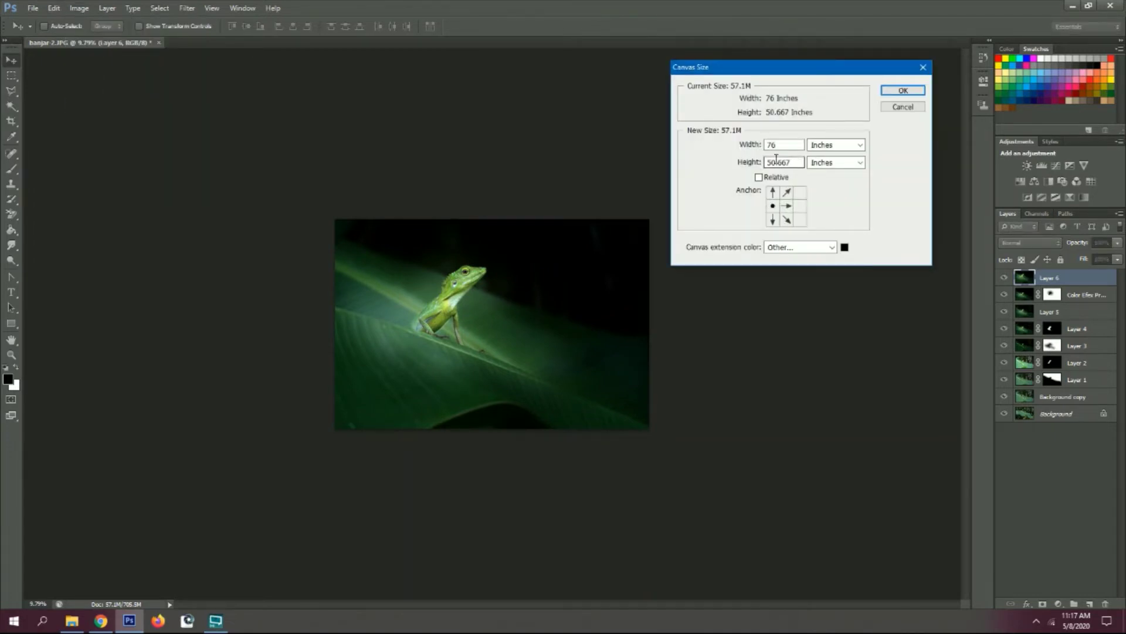
{"action": "left_click", "coordinate": [845, 247]}
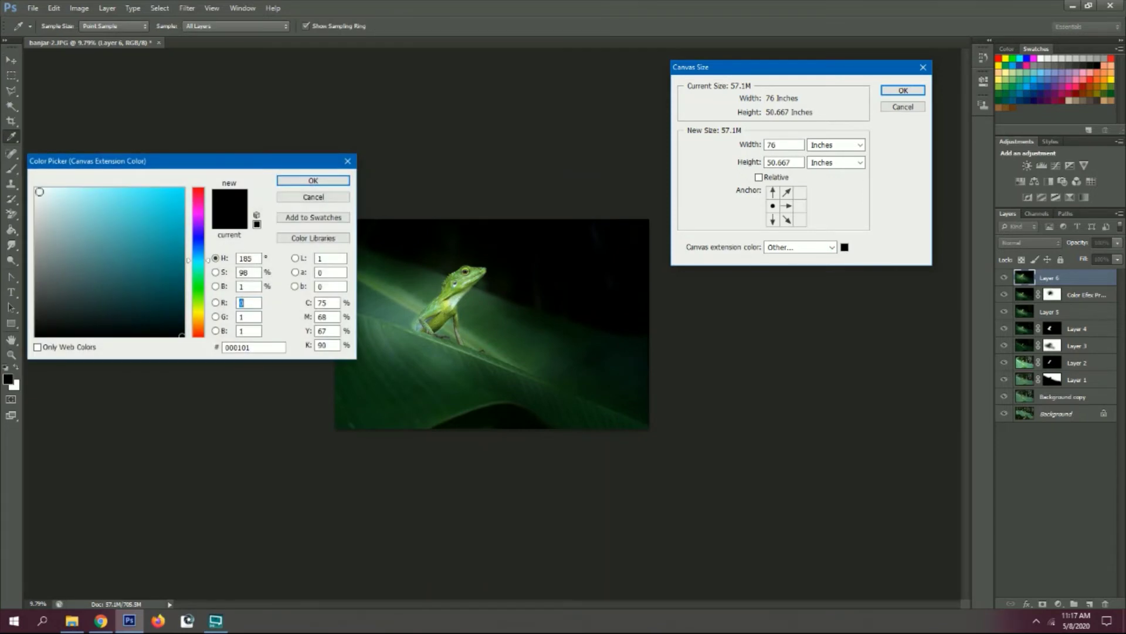
{"action": "left_click", "coordinate": [37, 190]}
{"action": "left_click", "coordinate": [313, 180]}
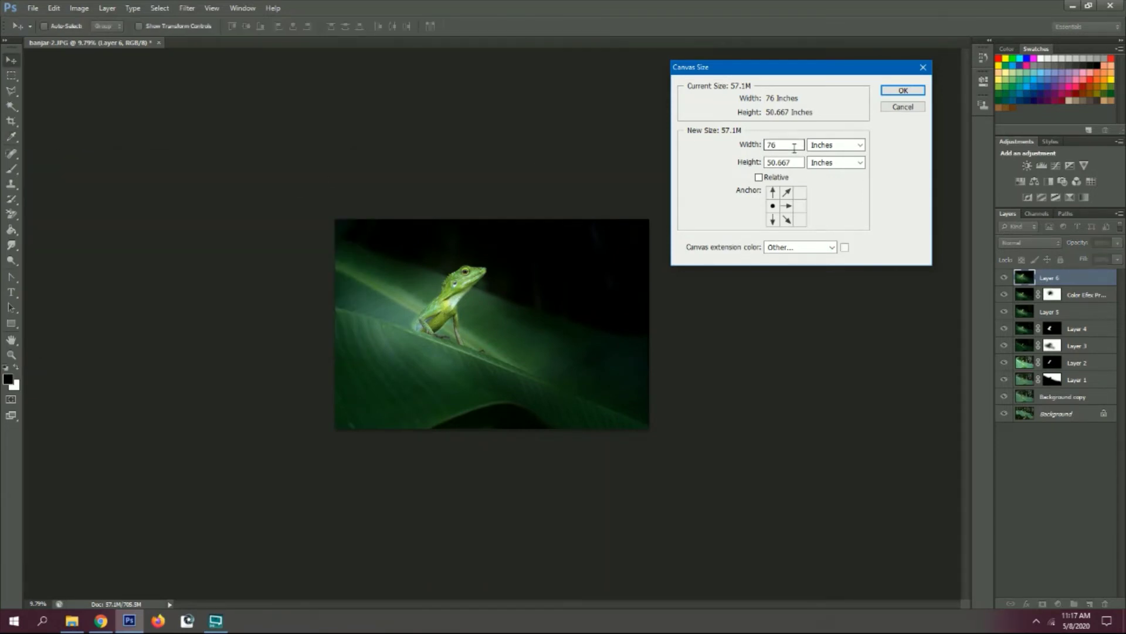
{"action": "double_click", "coordinate": [790, 144]}
{"action": "type", "text": "152"}
{"action": "left_click", "coordinate": [896, 91]}
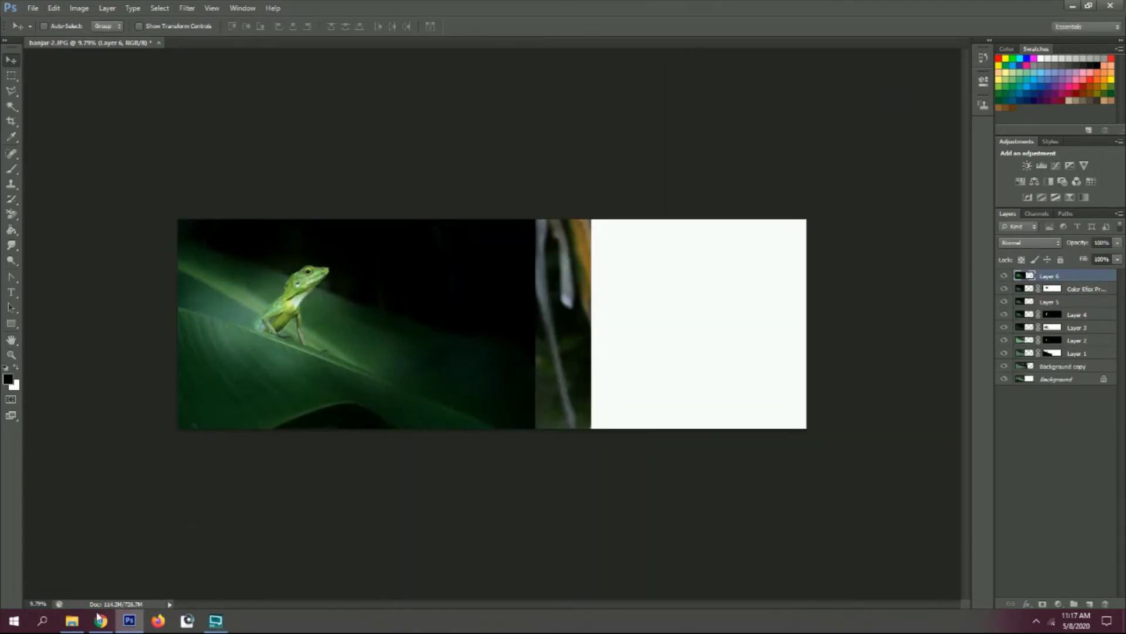
{"action": "left_click", "coordinate": [72, 620]}
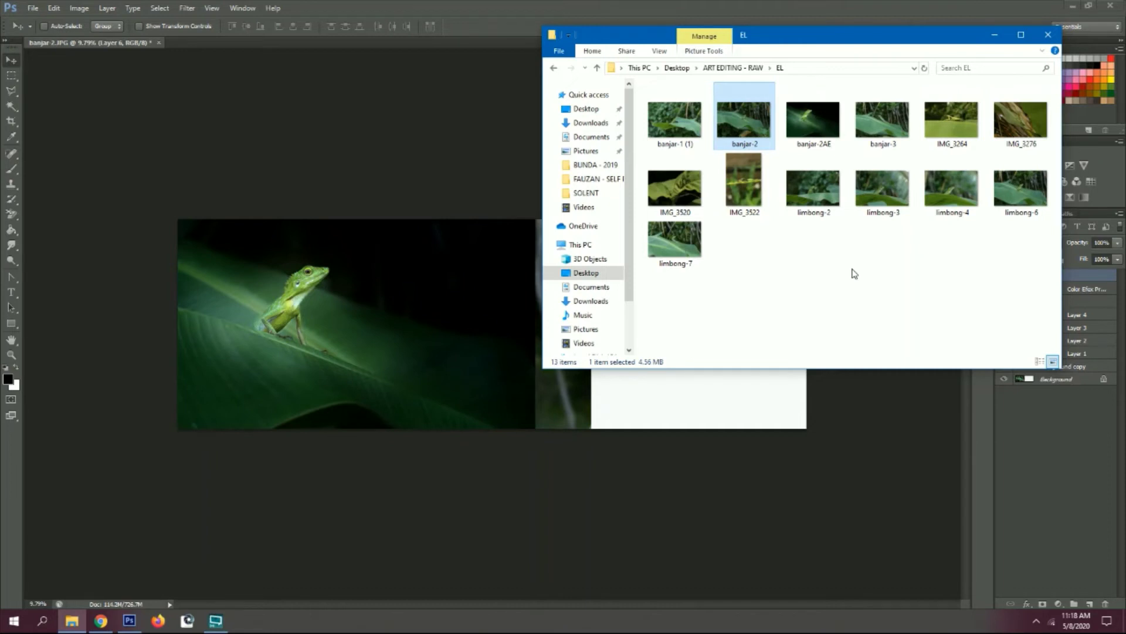
Place the original banjar-2 photo from the EL folder and nudge it flush to the right edge
{"action": "left_click_drag", "start_coordinate": [1021, 190], "coordinate": [674, 400]}
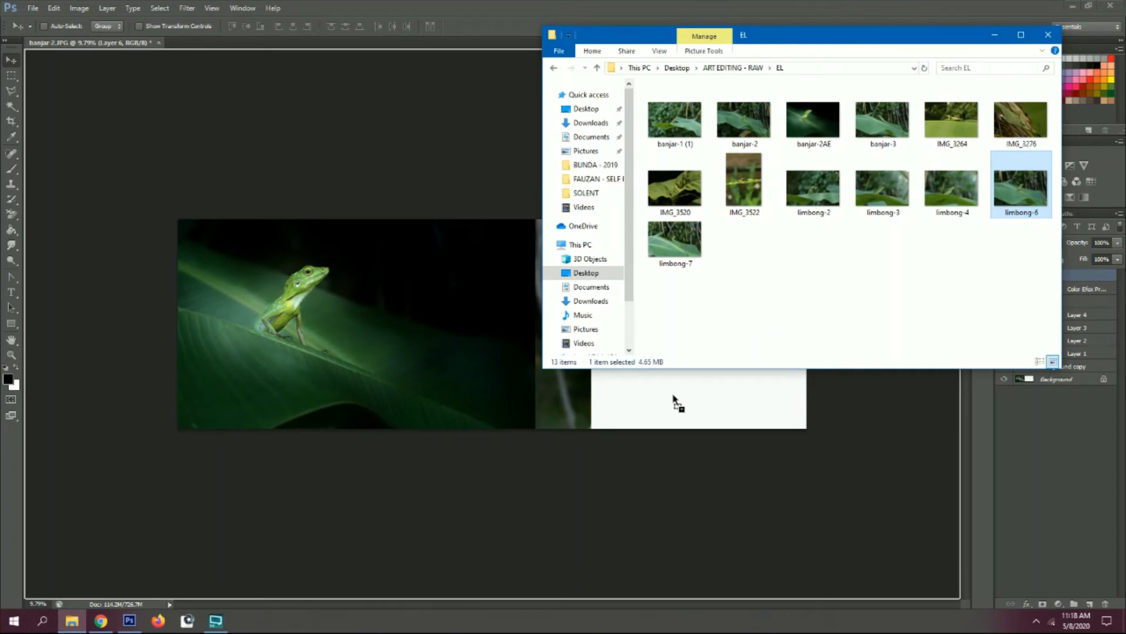
{"action": "left_click_drag", "start_coordinate": [673, 398], "coordinate": [1019, 203]}
{"action": "left_click_drag", "start_coordinate": [744, 121], "coordinate": [684, 403]}
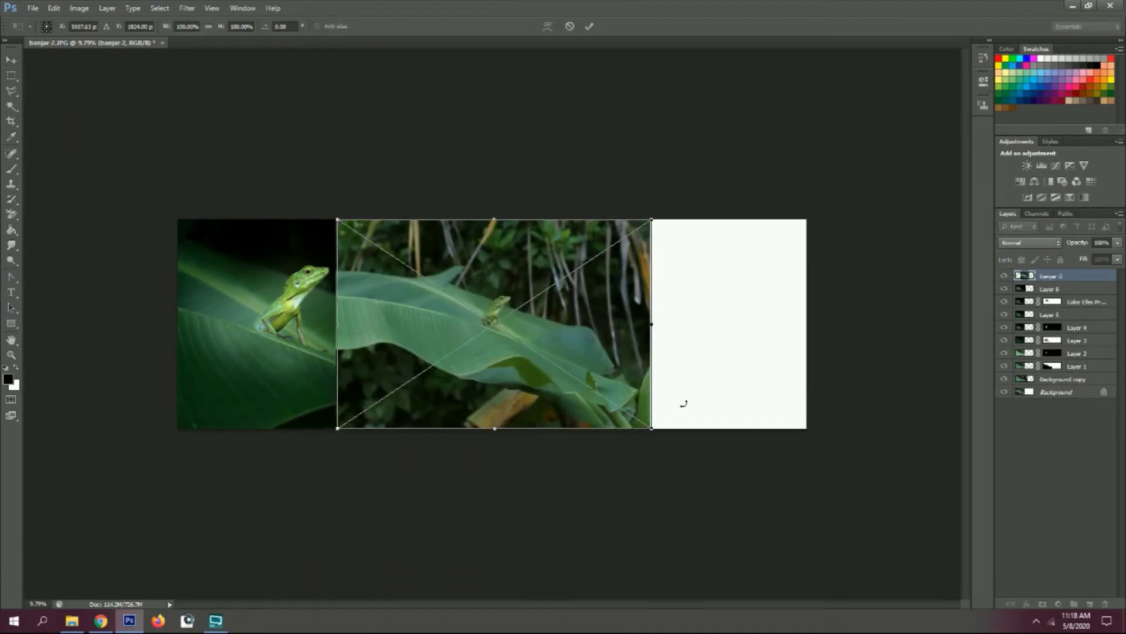
{"action": "key", "text": "Right"}
{"action": "key", "text": "Right"}
{"action": "key", "text": "Right"}
{"action": "key", "text": "Right"}
{"action": "key", "text": "Right"}
{"action": "key", "text": "Right"}
{"action": "key", "text": "Right"}
{"action": "key", "text": "Right"}
{"action": "key", "text": "Right"}
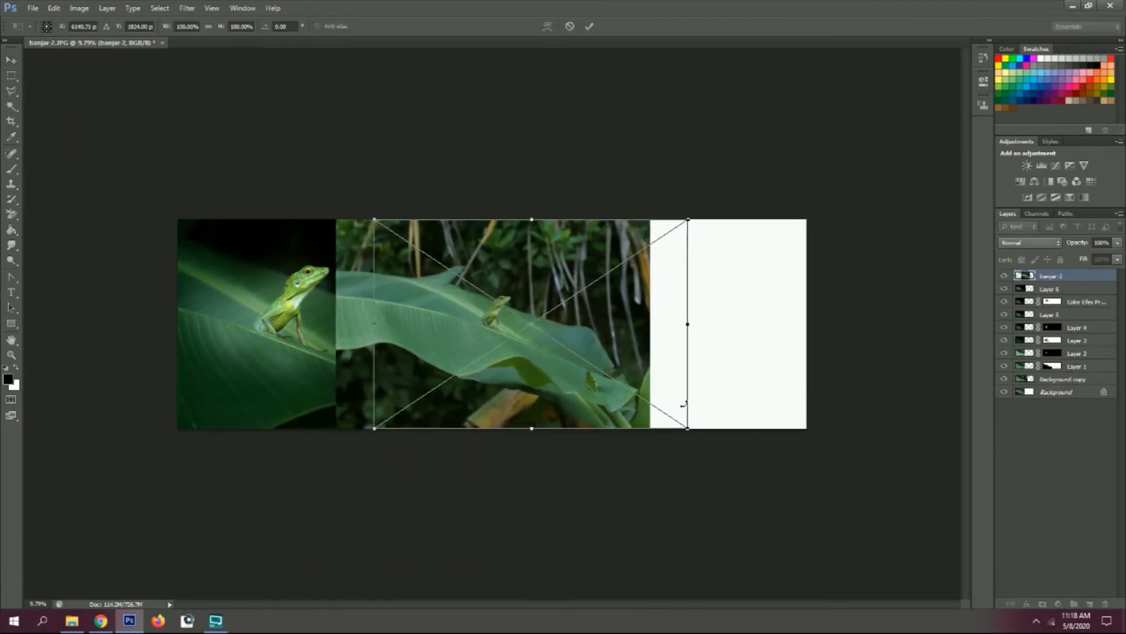
{"action": "key", "text": "Right"}
{"action": "key", "text": "Right"}
{"action": "key", "text": "Right"}
{"action": "key", "text": "shift+Right"}
{"action": "key", "text": "shift+Right"}
{"action": "key", "text": "shift+Right"}
{"action": "key", "text": "shift+Right"}
{"action": "key", "text": "shift+Right"}
{"action": "key", "text": "shift+Right"}
{"action": "key", "text": "shift+Right"}
{"action": "key", "text": "shift+Right"}
{"action": "key", "text": "shift+Right"}
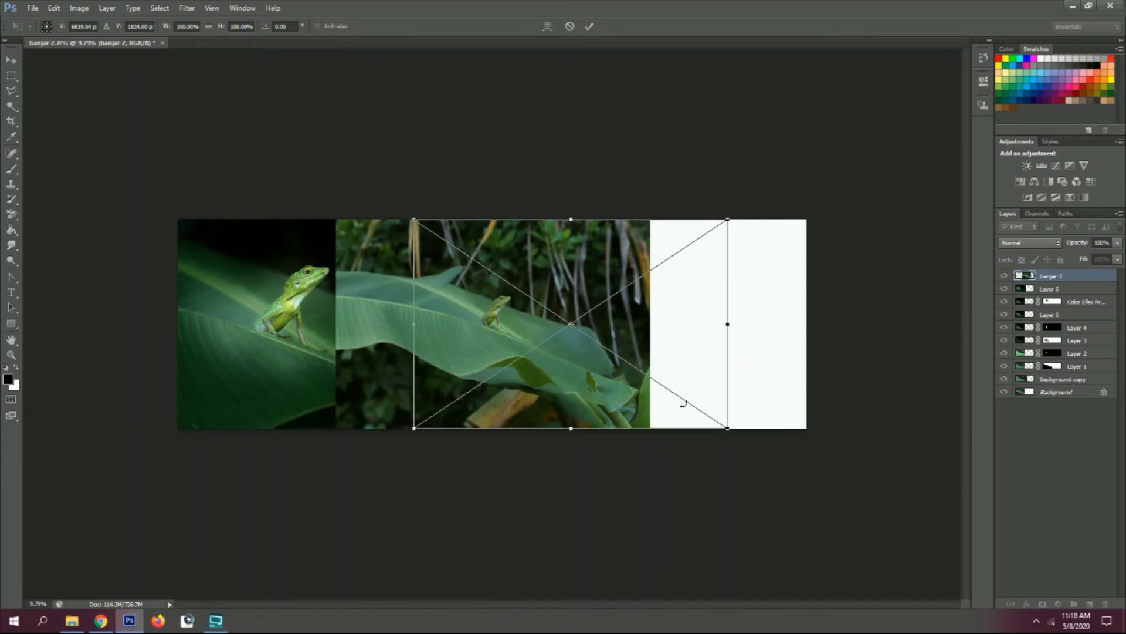
{"action": "key", "text": "shift+Right"}
{"action": "key", "text": "shift+Right"}
{"action": "key", "text": "shift+Right"}
{"action": "key", "text": "Right"}
{"action": "key", "text": "Right"}
{"action": "key", "text": "Right"}
{"action": "key", "text": "Right"}
{"action": "key", "text": "Right"}
{"action": "key", "text": "Right"}
{"action": "key", "text": "Right"}
{"action": "key", "text": "Right"}
{"action": "key", "text": "Right"}
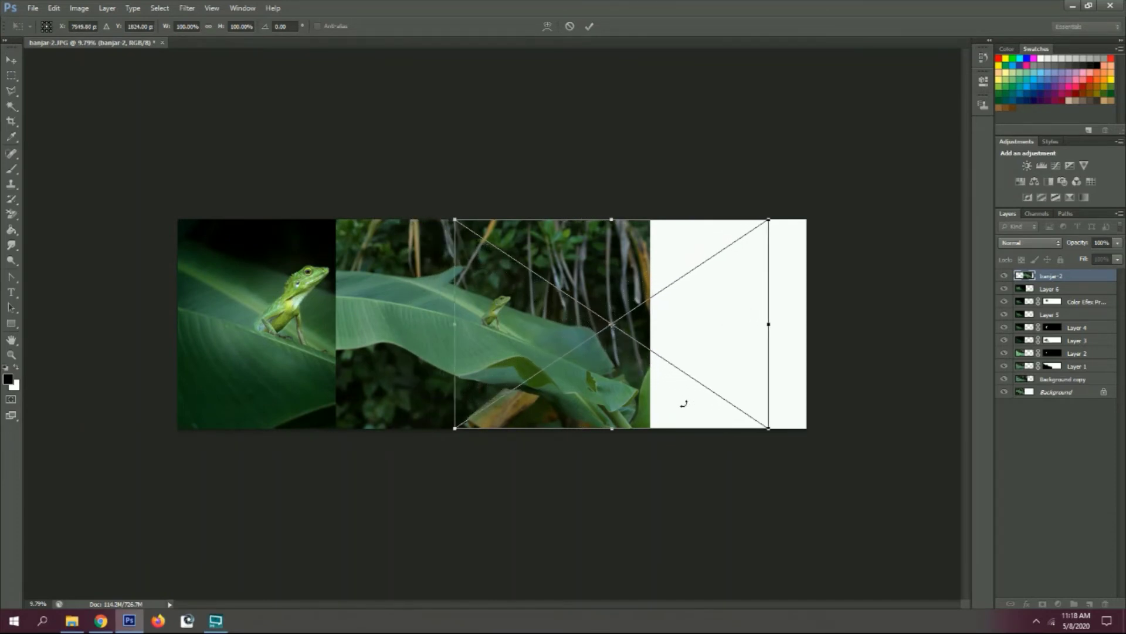
{"action": "key", "text": "Right"}
{"action": "key", "text": "Right"}
{"action": "key", "text": "Right"}
{"action": "key", "text": "shift+Right"}
{"action": "key", "text": "shift+Right"}
{"action": "key", "text": "shift+Right"}
{"action": "key", "text": "shift+Right"}
{"action": "key", "text": "shift+Right"}
{"action": "key", "text": "shift+Right"}
{"action": "key", "text": "shift+Right"}
{"action": "key", "text": "shift+Right"}
{"action": "key", "text": "shift+Right"}
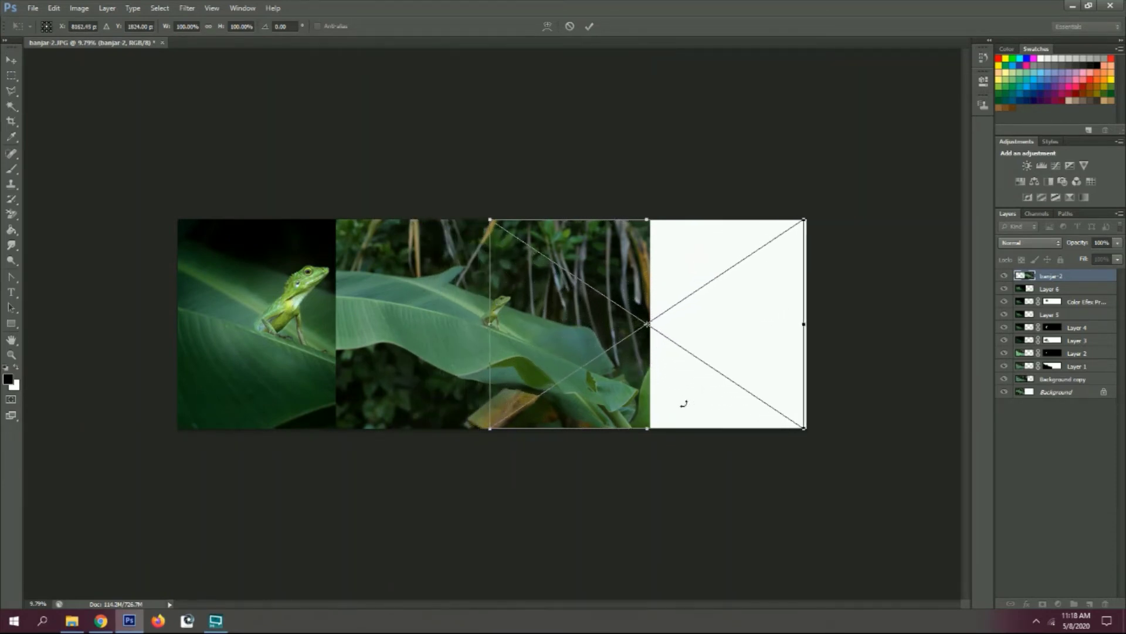
{"action": "key", "text": "Right"}
{"action": "key", "text": "Right"}
{"action": "key", "text": "Right"}
{"action": "left_click", "coordinate": [591, 26]}
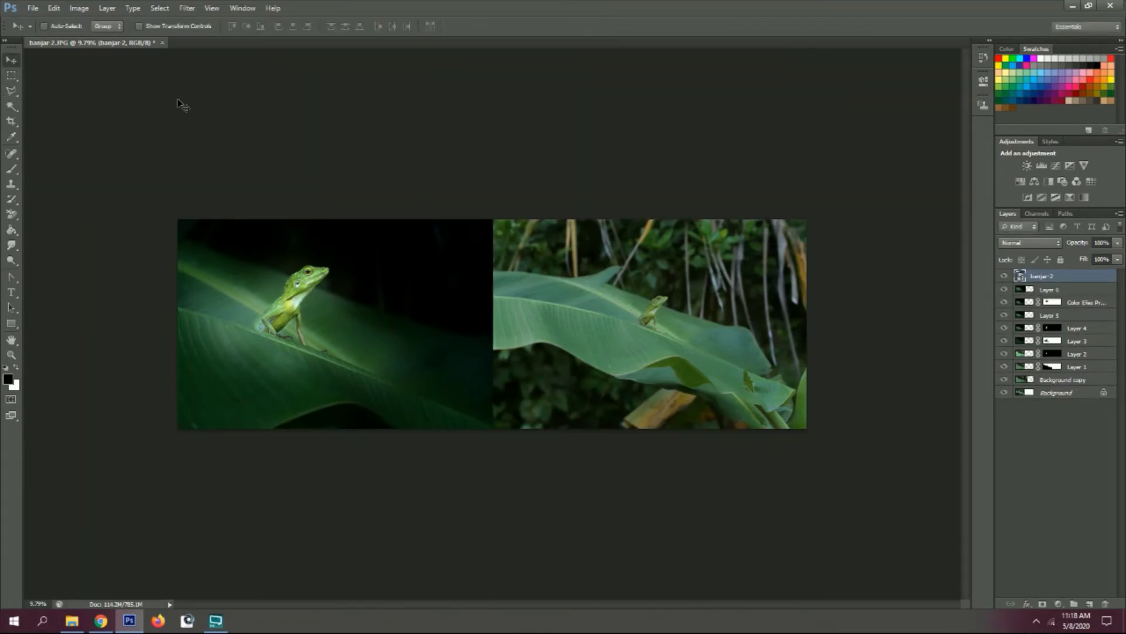
Raise the canvas height from 50.667 to 54 inches with a white extension
{"action": "key", "text": "ctrl+0"}
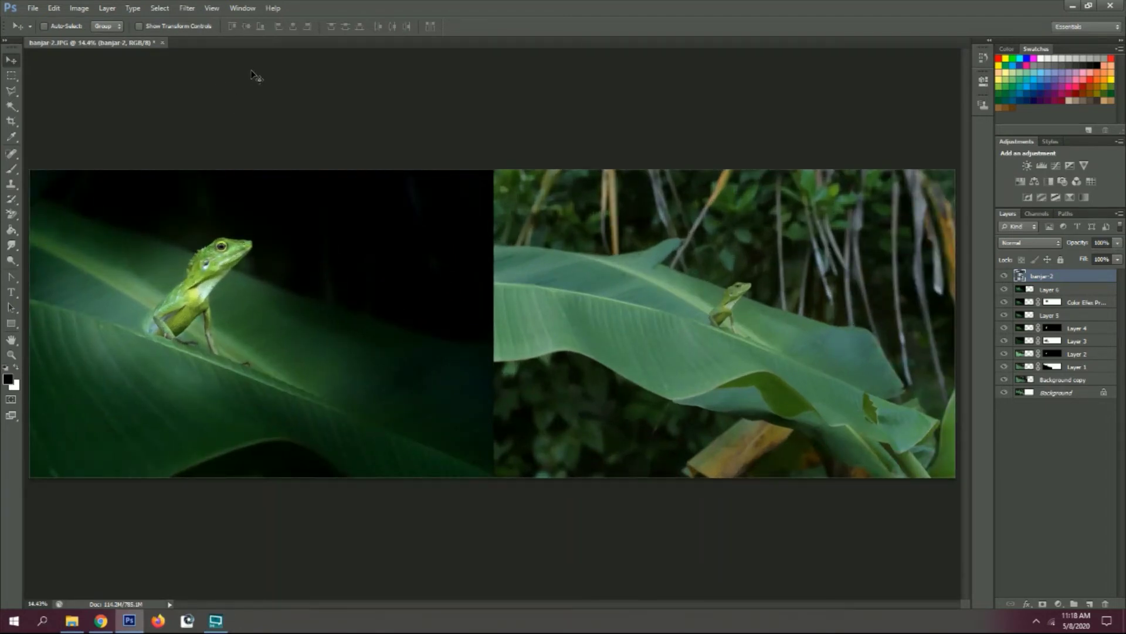
{"action": "left_click", "coordinate": [33, 9]}
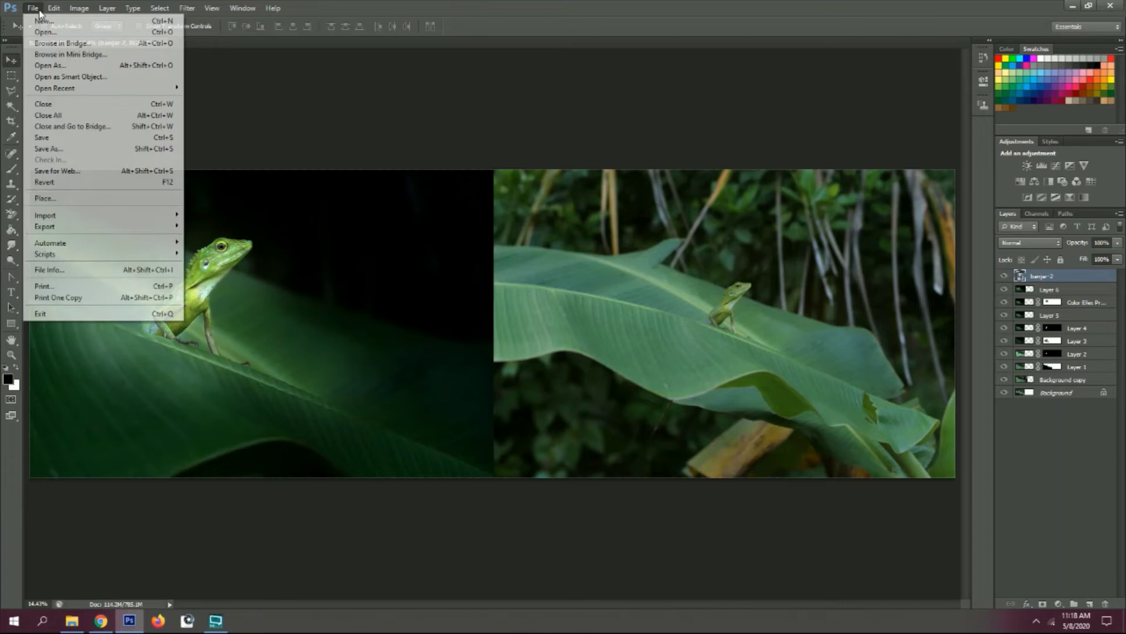
{"action": "left_click", "coordinate": [65, 150]}
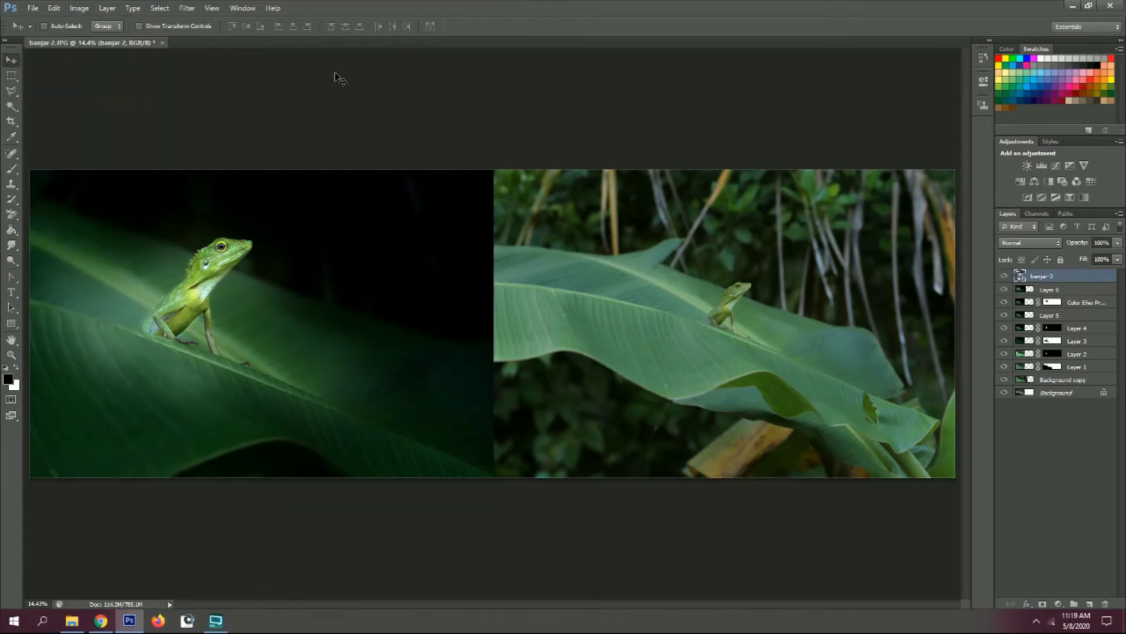
{"action": "left_click", "coordinate": [79, 8]}
{"action": "left_click", "coordinate": [88, 103]}
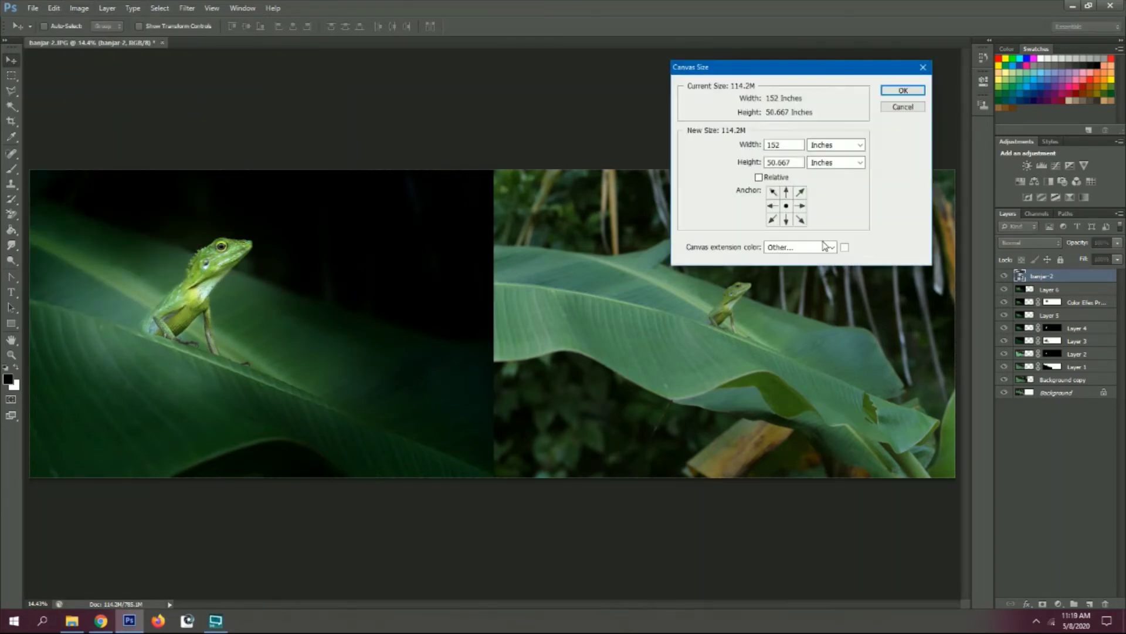
{"action": "left_click", "coordinate": [845, 247]}
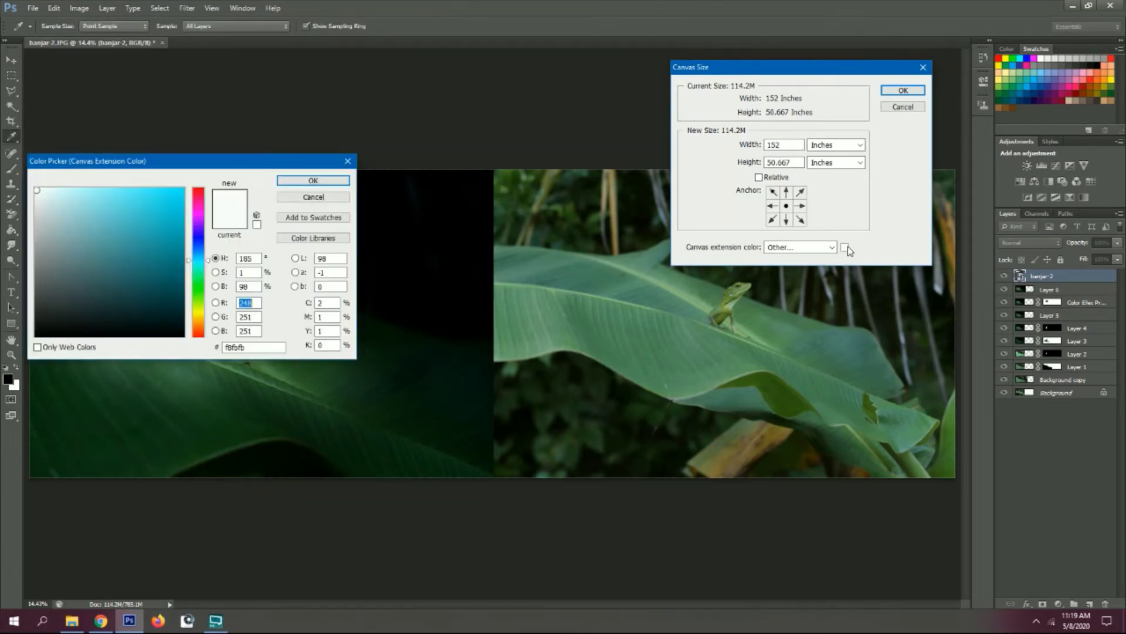
{"action": "left_click", "coordinate": [334, 202]}
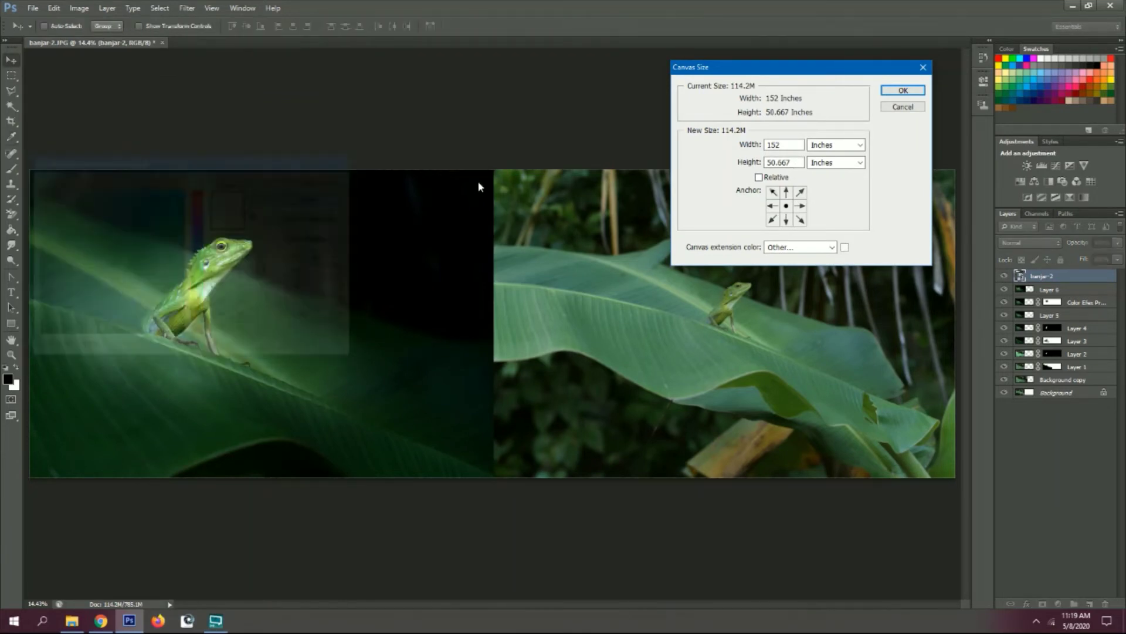
{"action": "double_click", "coordinate": [798, 160]}
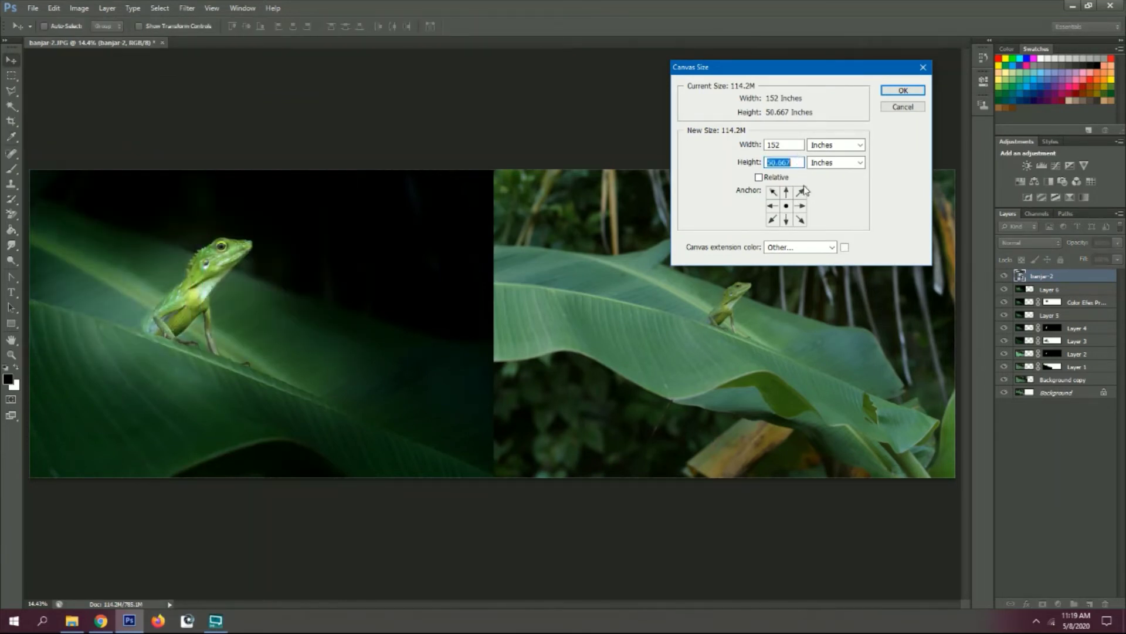
{"action": "type", "text": "4"}
{"action": "key", "text": "BackSpace"}
{"action": "key", "text": "BackSpace"}
{"action": "type", "text": "54"}
{"action": "left_click", "coordinate": [900, 92]}
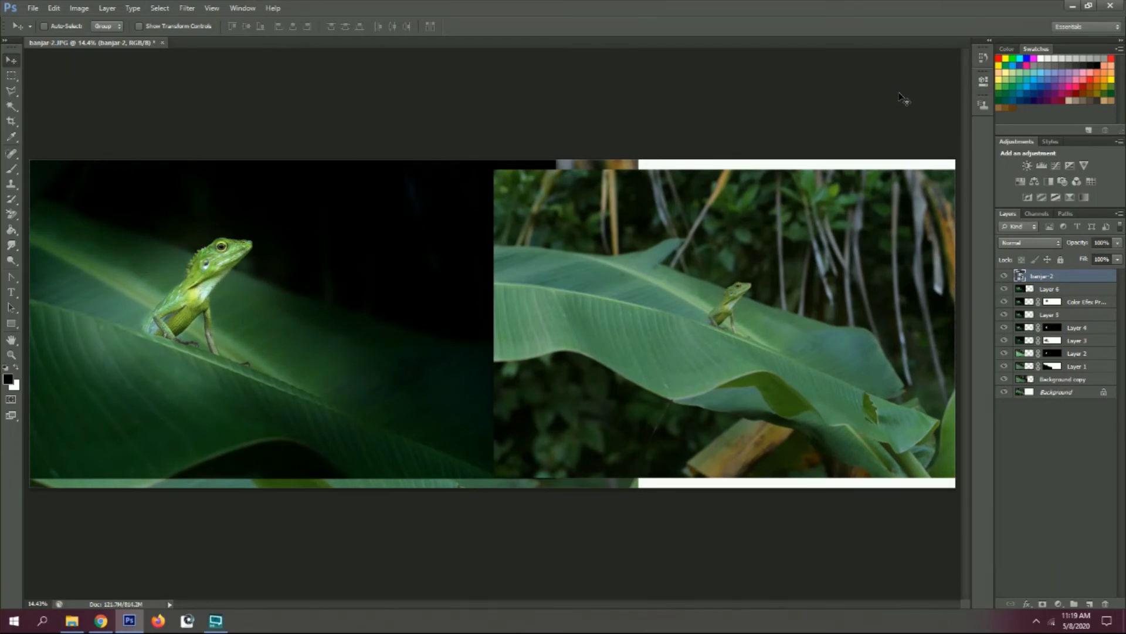
Save the comparison as banjar-2COMP.jpg at Maximum JPEG quality
{"action": "left_click", "coordinate": [33, 8]}
{"action": "left_click", "coordinate": [59, 142]}
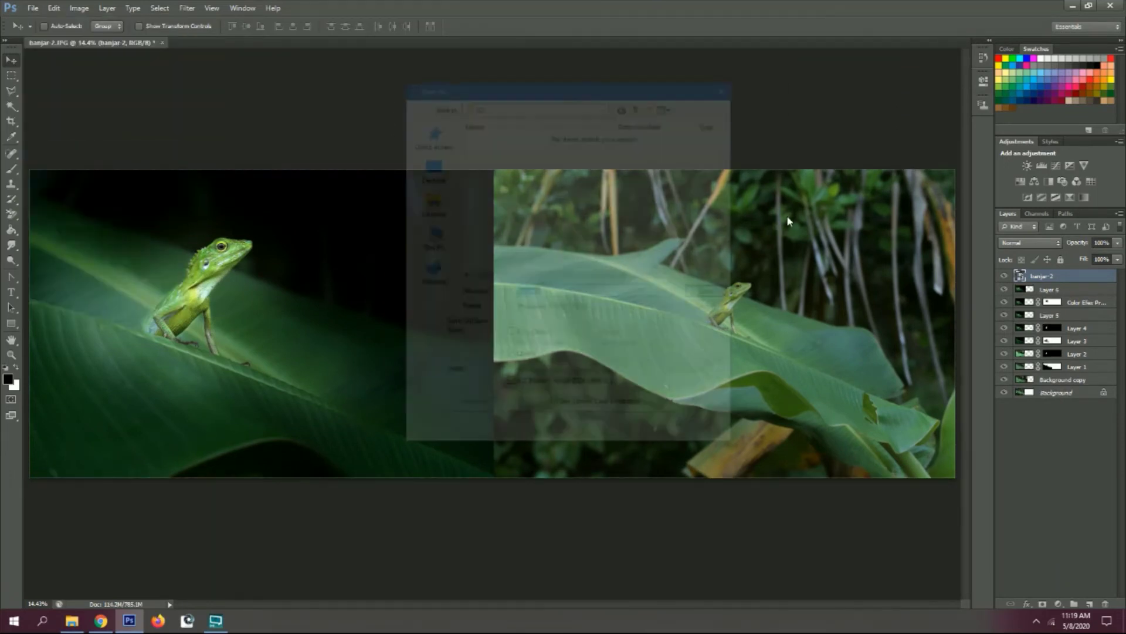
{"action": "left_click", "coordinate": [604, 309]}
{"action": "left_click", "coordinate": [592, 380]}
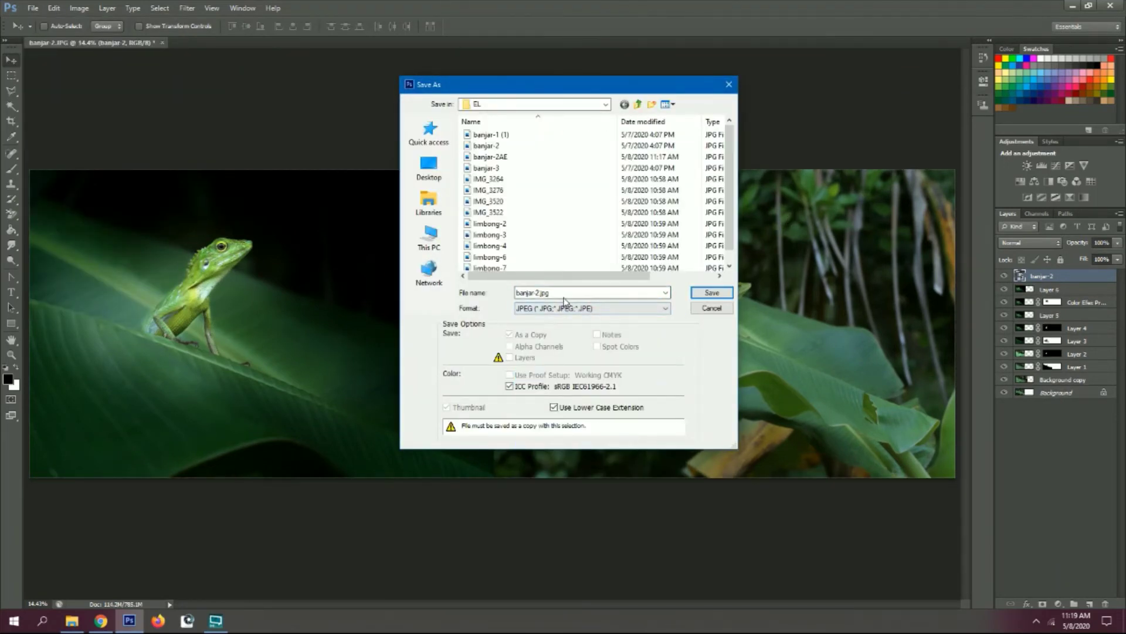
{"action": "double_click", "coordinate": [538, 293]}
{"action": "left_click", "coordinate": [540, 292]}
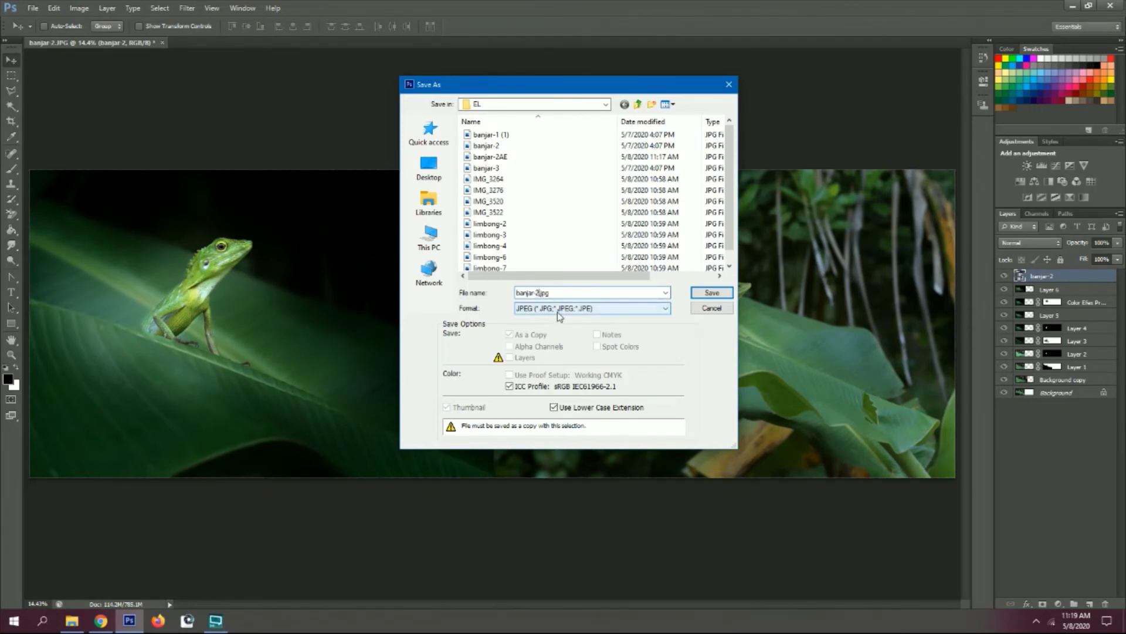
{"action": "type", "text": "COMP"}
{"action": "left_click", "coordinate": [708, 293]}
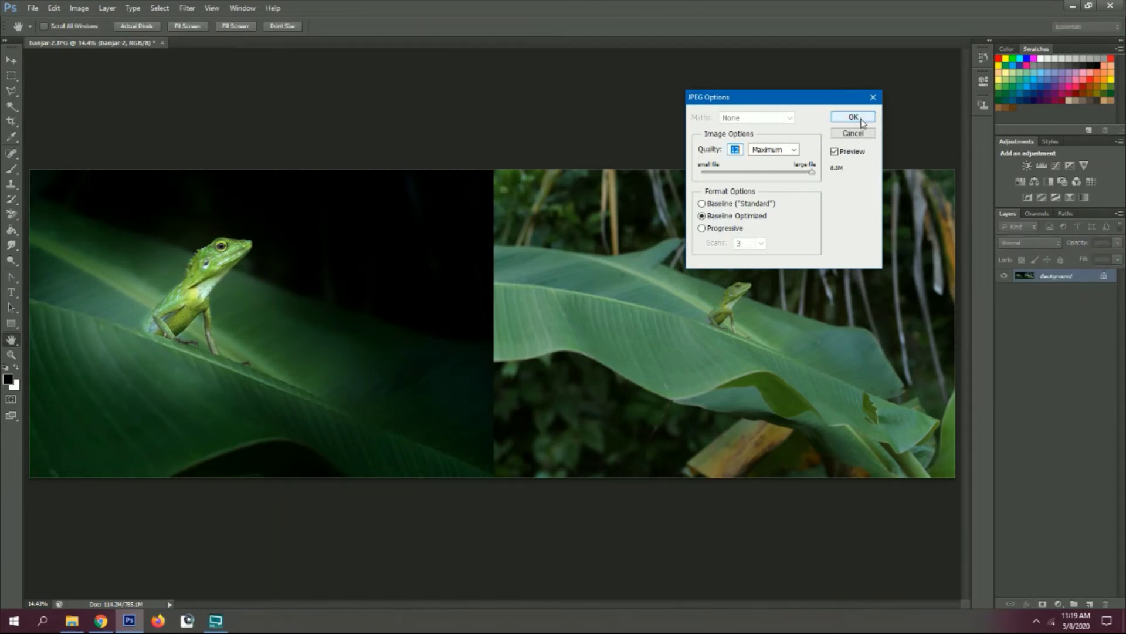
{"action": "left_click", "coordinate": [856, 117]}
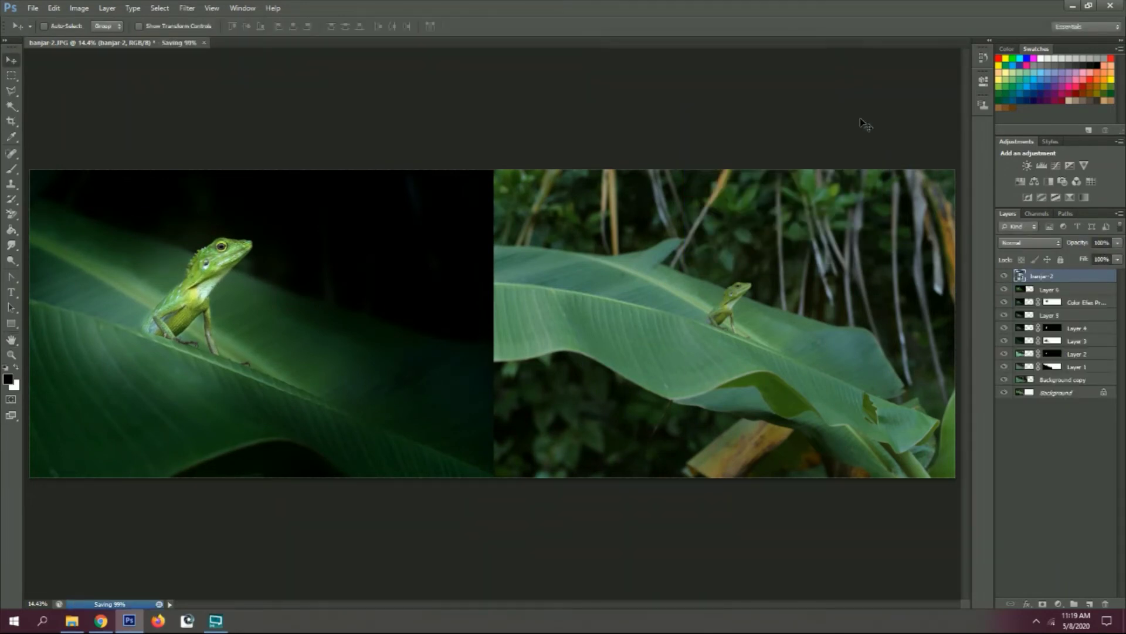
Close the working document without saving changes
{"action": "left_click", "coordinate": [162, 42]}
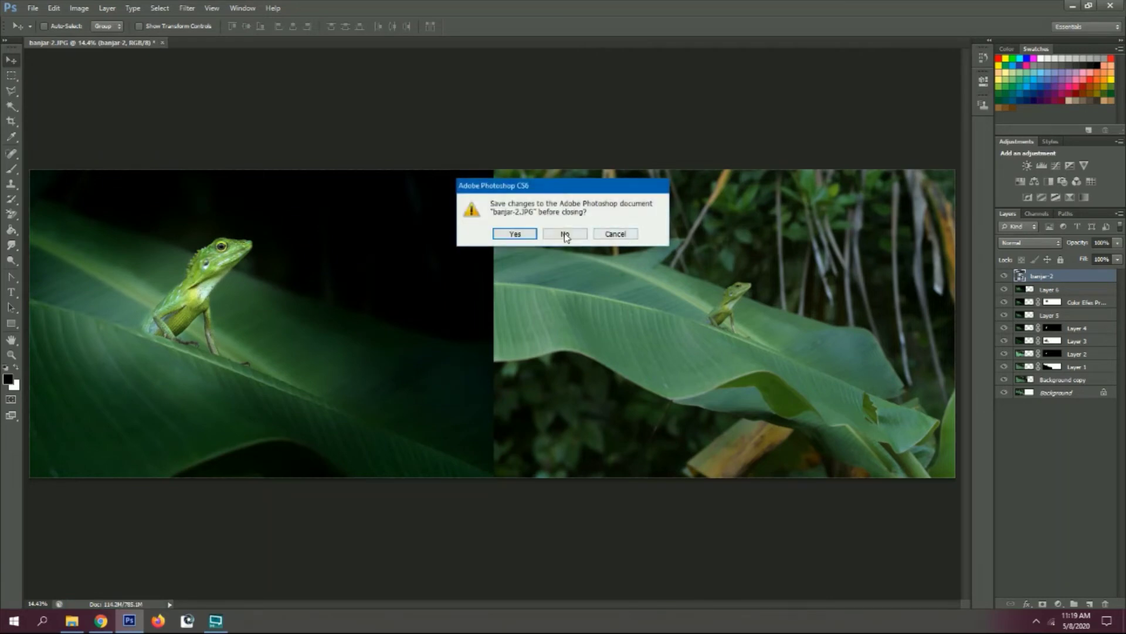
{"action": "left_click", "coordinate": [565, 234]}
{"action": "left_click", "coordinate": [71, 620]}
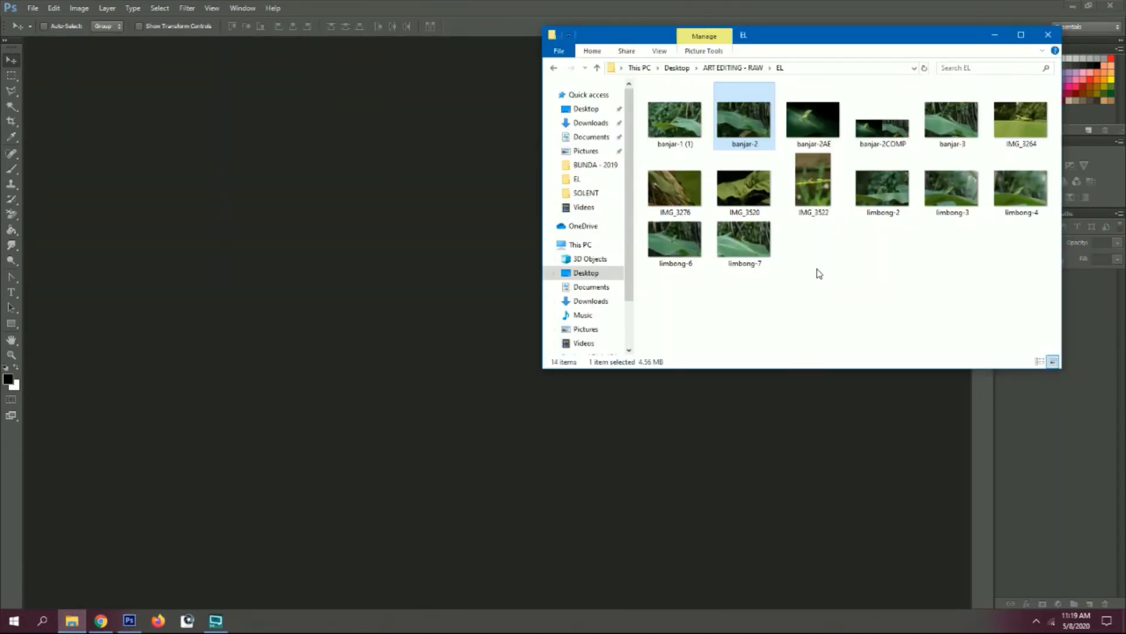
Open banjar-2COMP.jpg, try a 55-inch canvas height, then undo it
{"action": "left_click", "coordinate": [357, 253]}
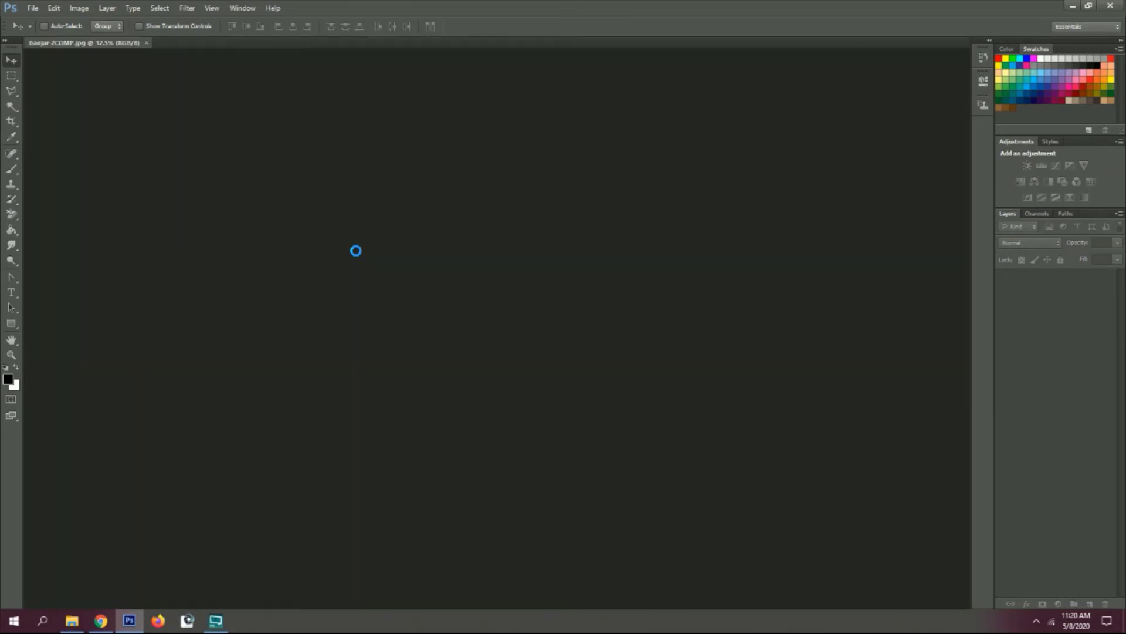
{"action": "left_click", "coordinate": [80, 9]}
{"action": "mouse_move", "coordinate": [101, 115]}
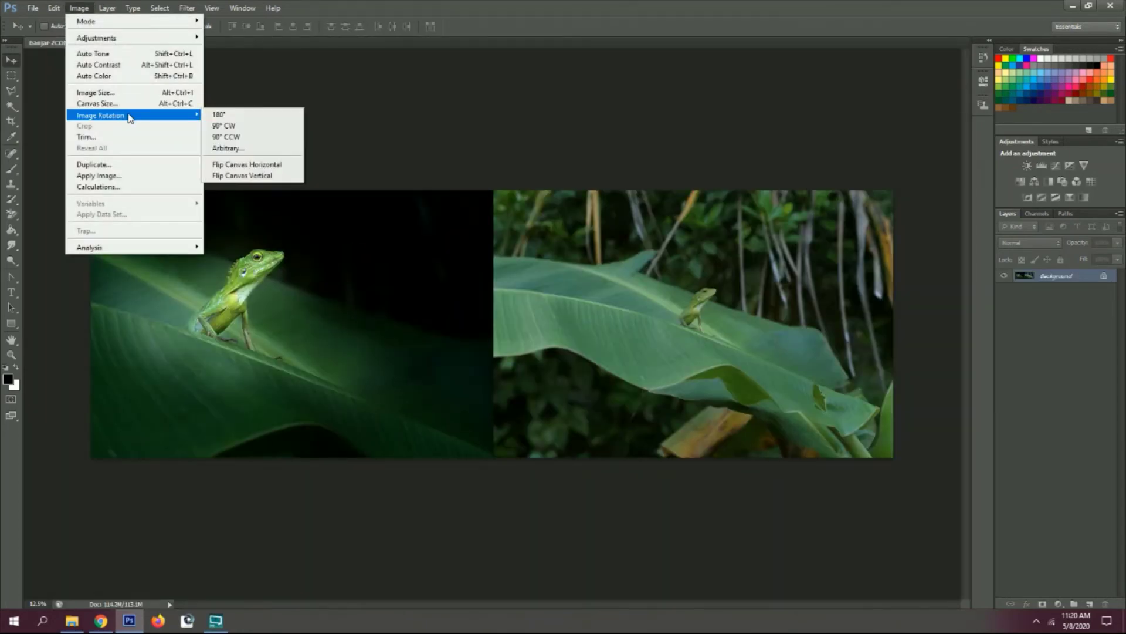
{"action": "left_click", "coordinate": [112, 103]}
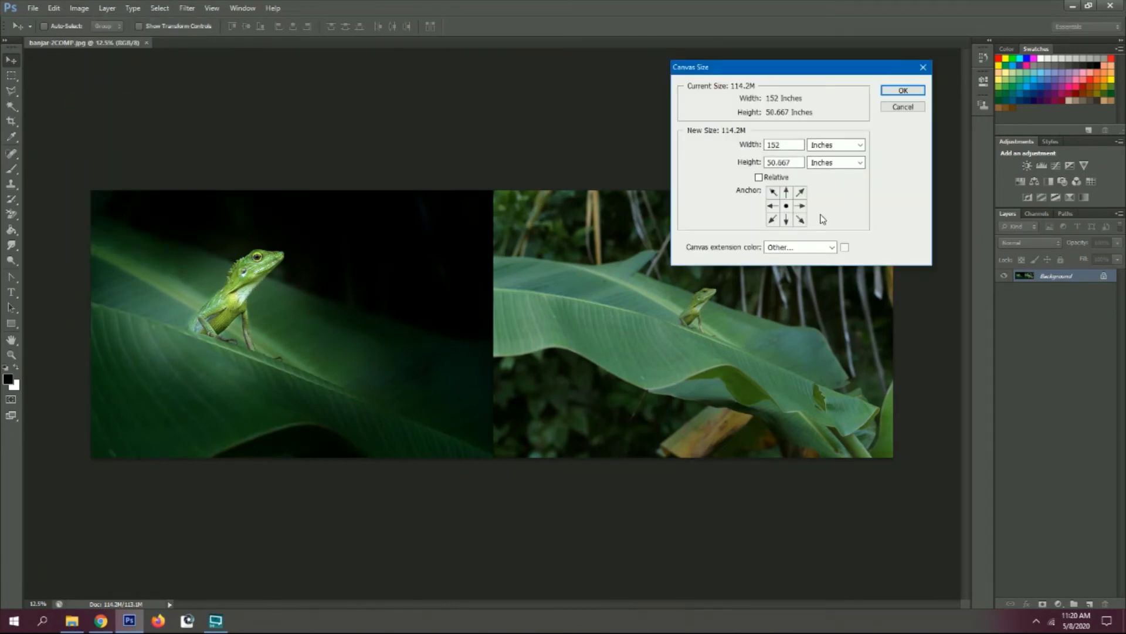
{"action": "double_click", "coordinate": [784, 163]}
{"action": "type", "text": "55"}
{"action": "left_click", "coordinate": [904, 91]}
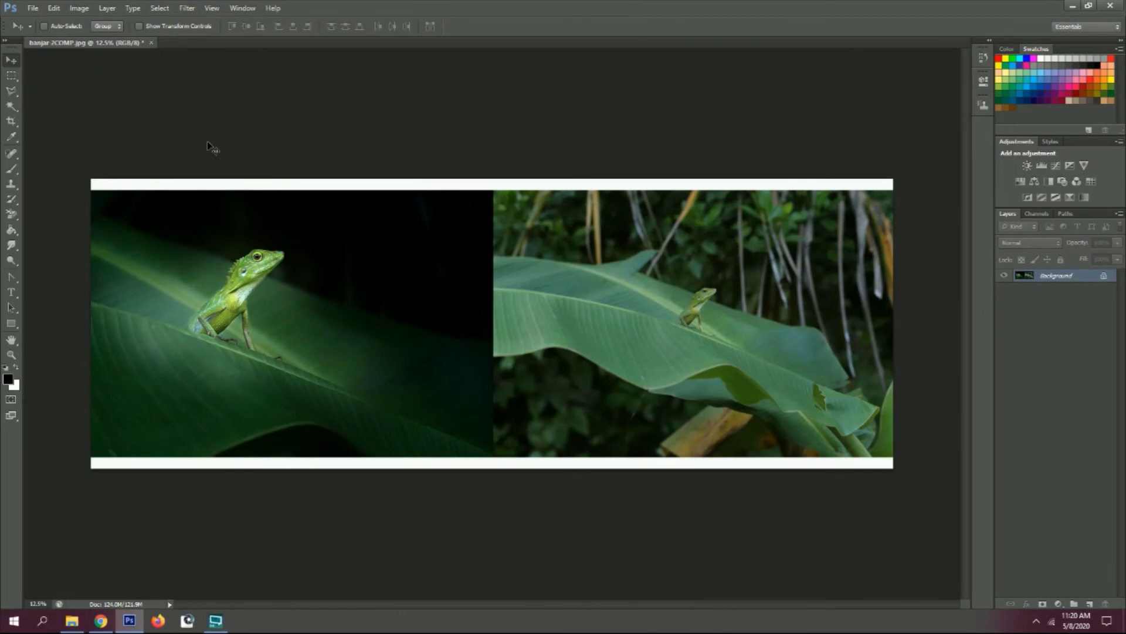
{"action": "key", "text": "ctrl+z"}
Enlarge the canvas height to 65 inches, then to 75 inches
{"action": "left_click", "coordinate": [79, 8]}
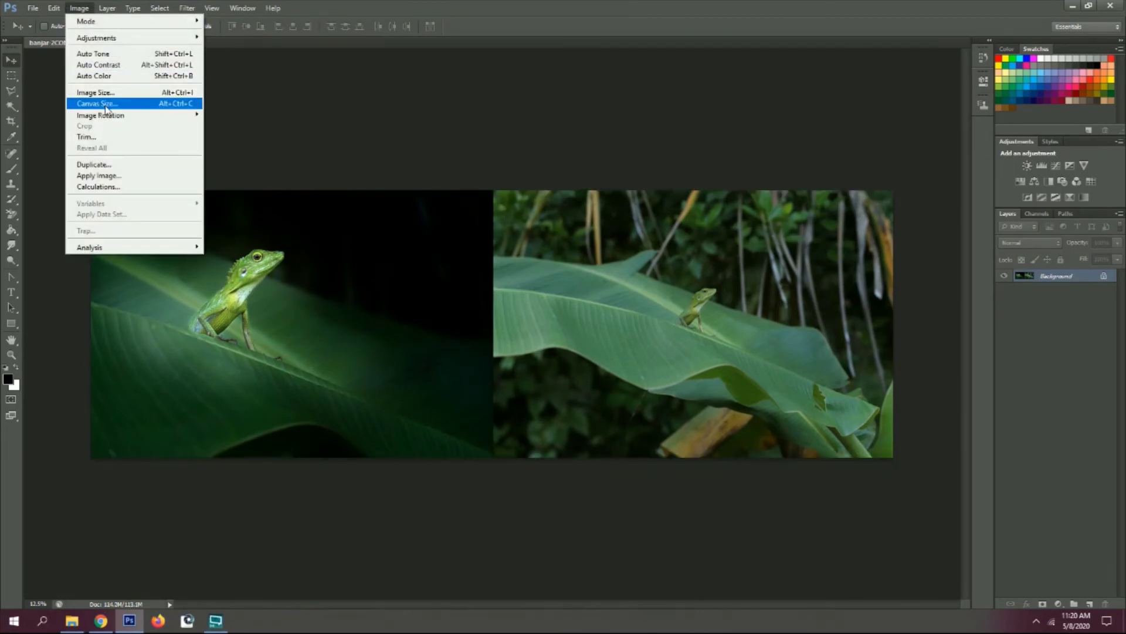
{"action": "left_click", "coordinate": [88, 103]}
{"action": "double_click", "coordinate": [785, 163]}
{"action": "type", "text": "65"}
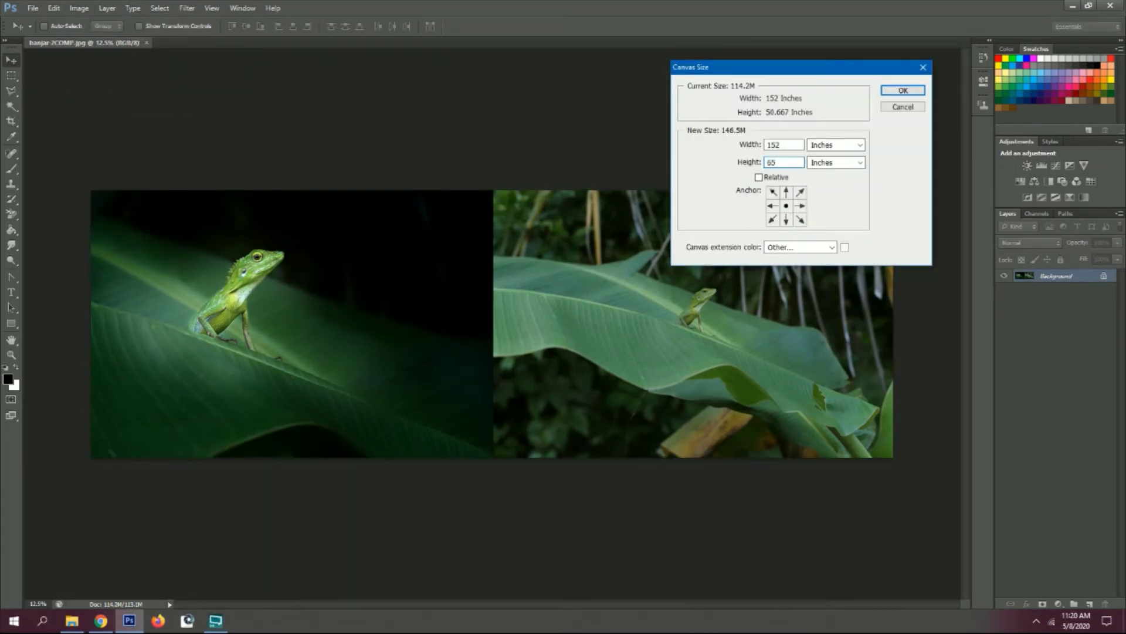
{"action": "left_click", "coordinate": [904, 91]}
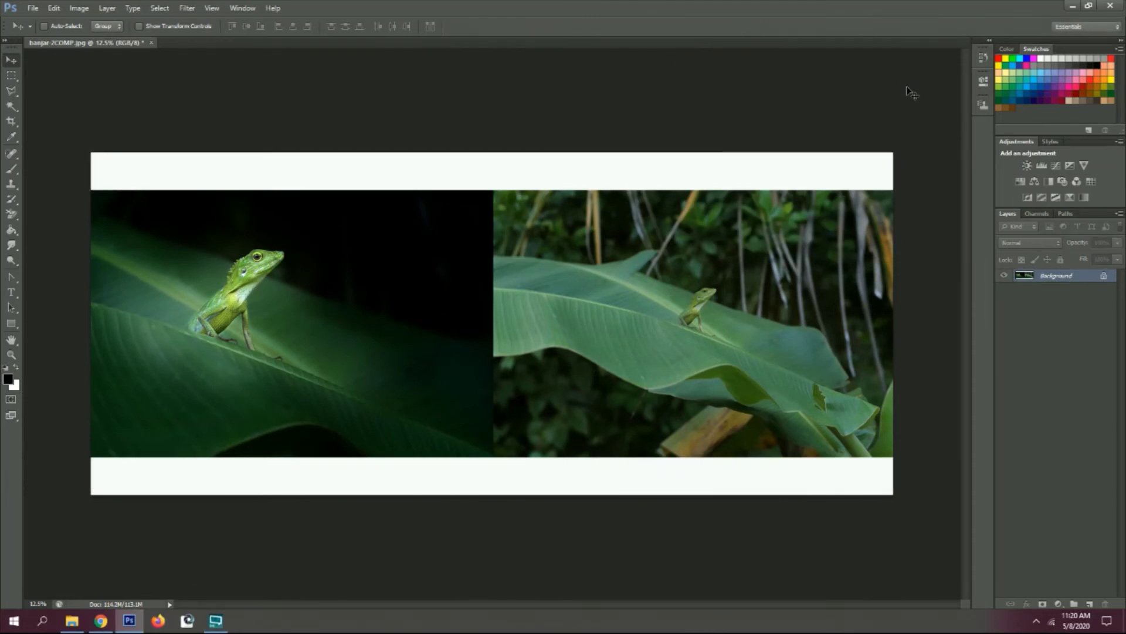
{"action": "left_click", "coordinate": [80, 8]}
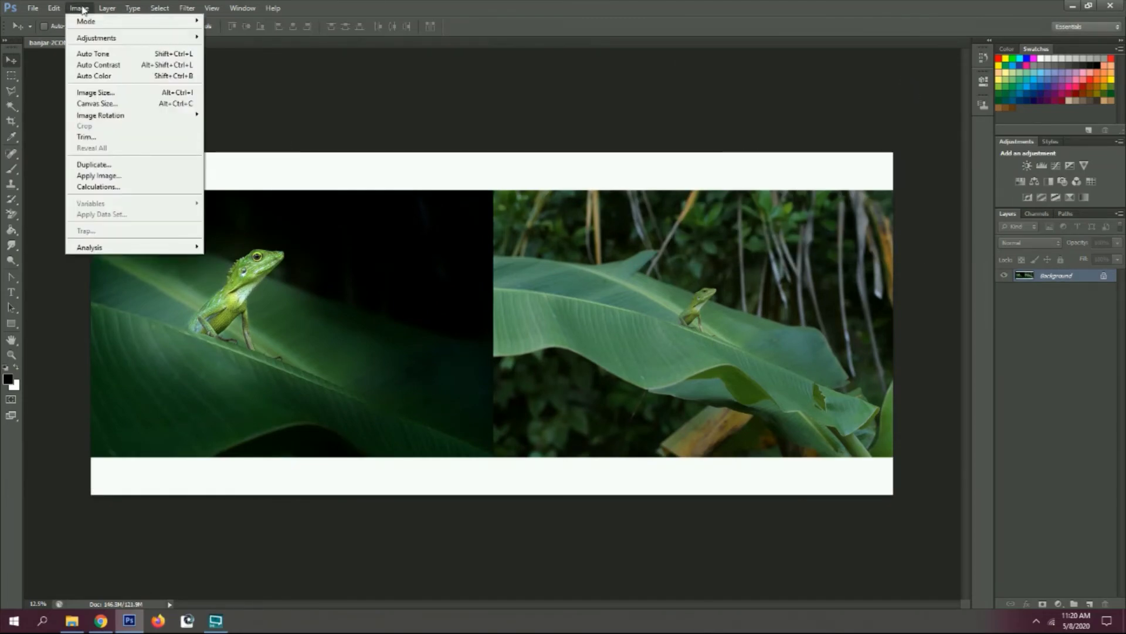
{"action": "left_click", "coordinate": [99, 104]}
{"action": "double_click", "coordinate": [785, 163]}
{"action": "type", "text": "75"}
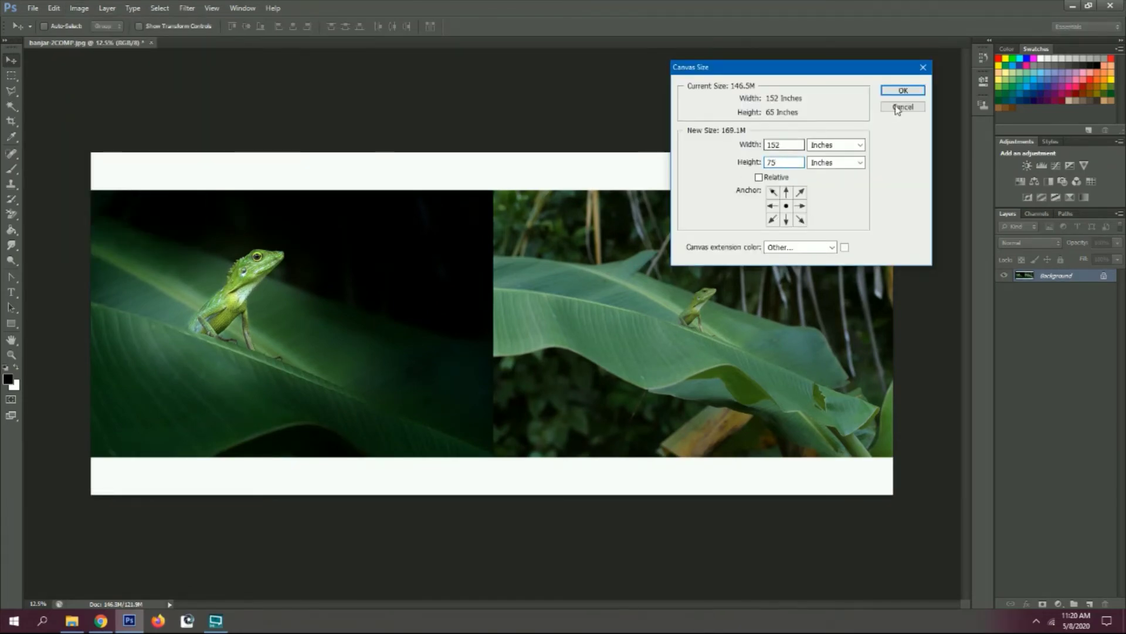
{"action": "left_click", "coordinate": [918, 92]}
Widen the canvas to 165 inches
{"action": "left_click", "coordinate": [79, 9]}
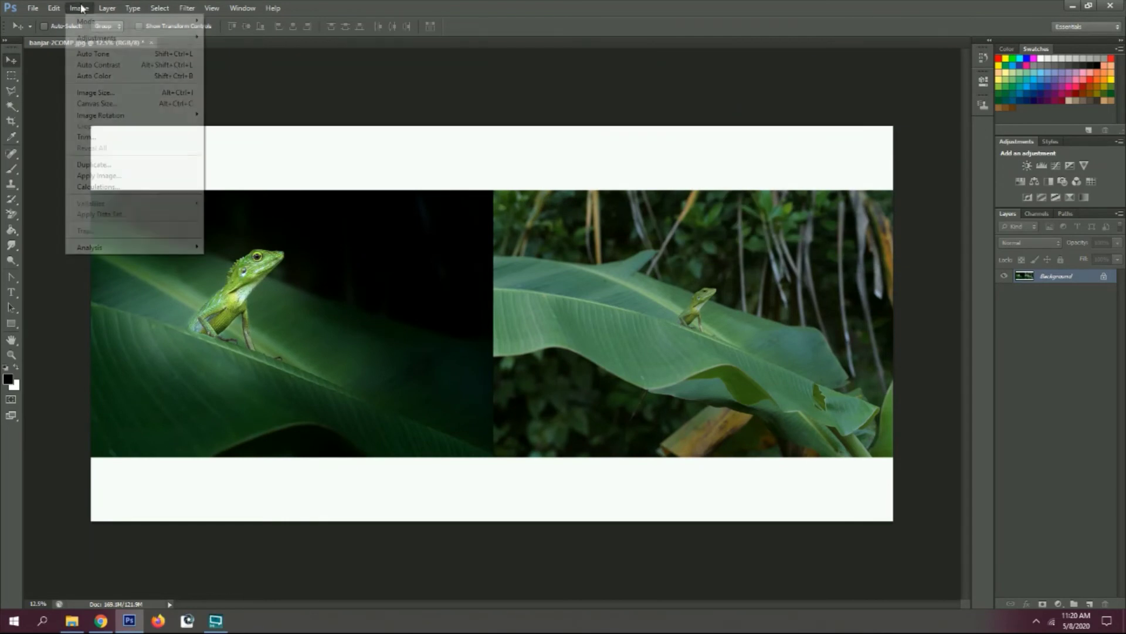
{"action": "left_click", "coordinate": [99, 104]}
{"action": "double_click", "coordinate": [791, 148]}
{"action": "type", "text": "165"}
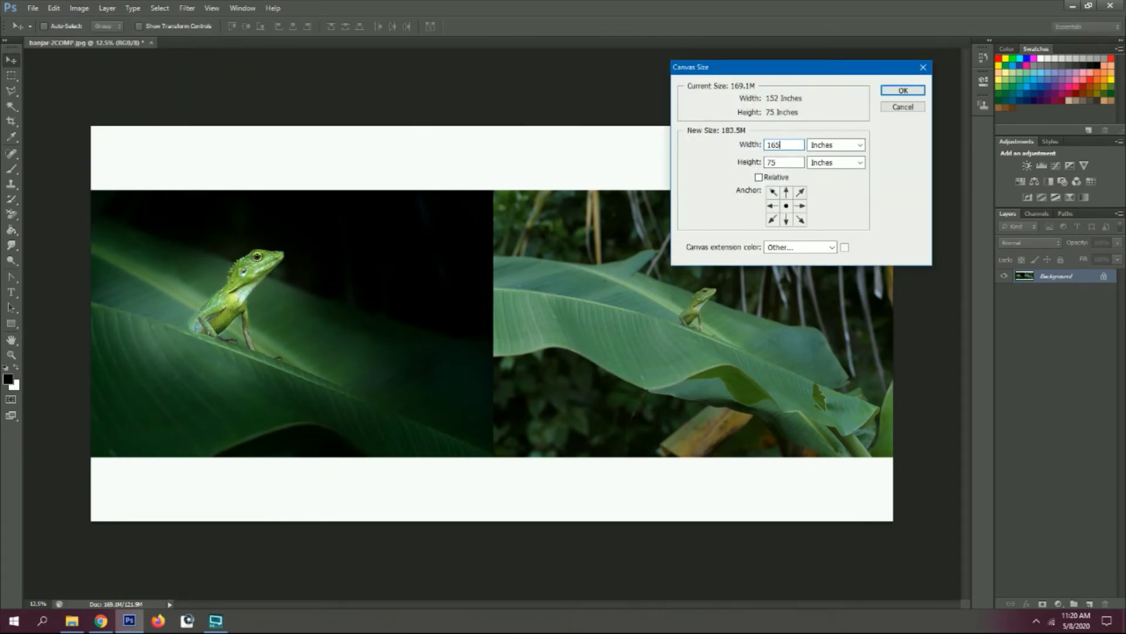
{"action": "left_click", "coordinate": [903, 91]}
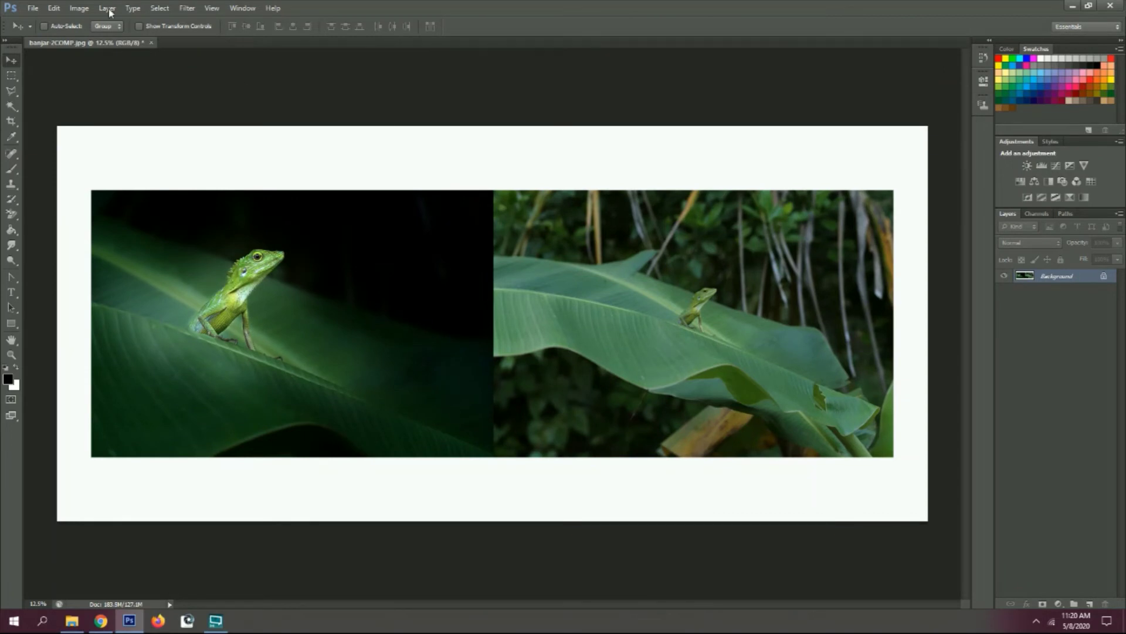
Step back through the undo history and duplicate the Background layer
{"action": "left_click_drag", "start_coordinate": [1069, 281], "coordinate": [1089, 603]}
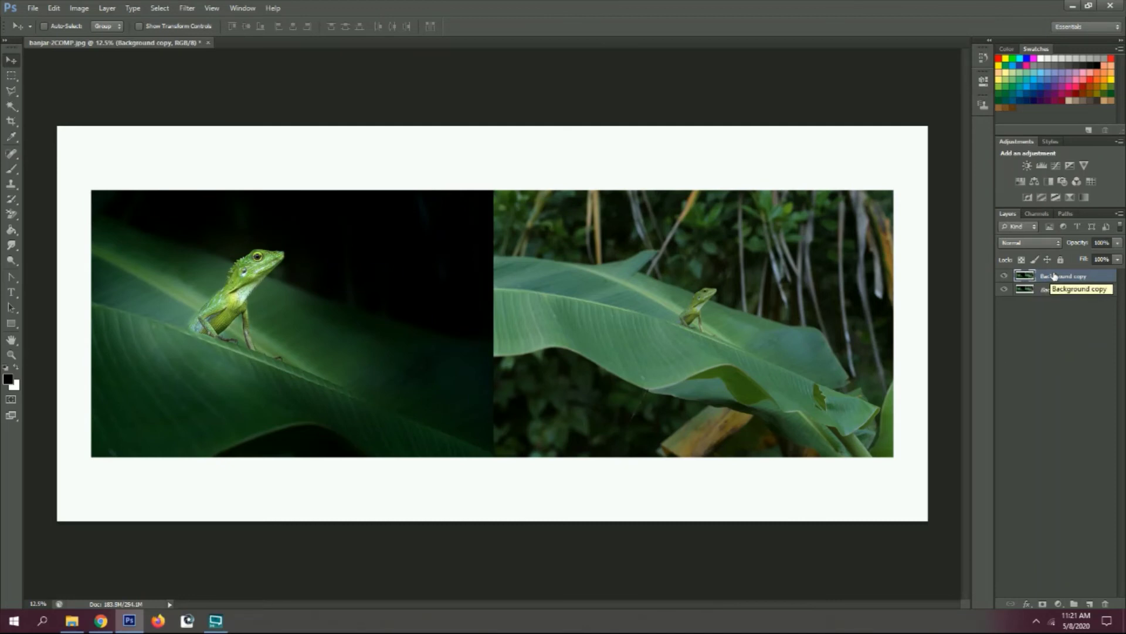
{"action": "key", "text": "ctrl+z"}
{"action": "key", "text": "ctrl+z"}
{"action": "key", "text": "ctrl+alt+z"}
{"action": "key", "text": "ctrl+alt+z"}
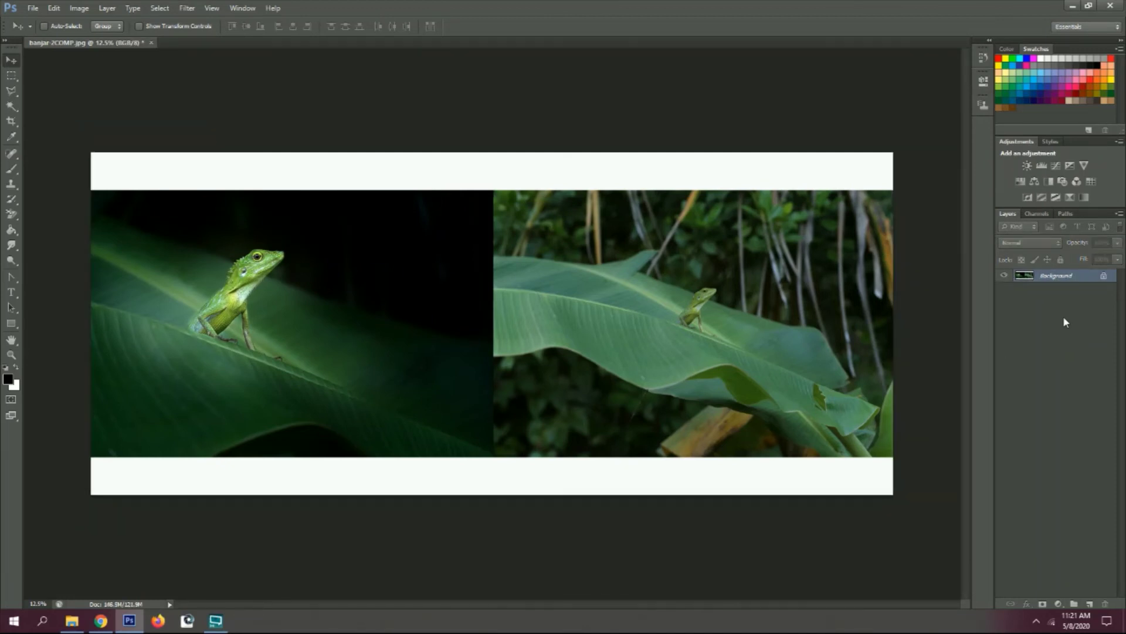
{"action": "key", "text": "ctrl+alt+z"}
{"action": "left_click", "coordinate": [79, 8]}
{"action": "mouse_move", "coordinate": [1056, 275]}
{"action": "left_mouse_down"}
{"action": "mouse_move", "coordinate": [1122, 550]}
{"action": "mouse_move", "coordinate": [1090, 603]}
{"action": "left_mouse_up"}
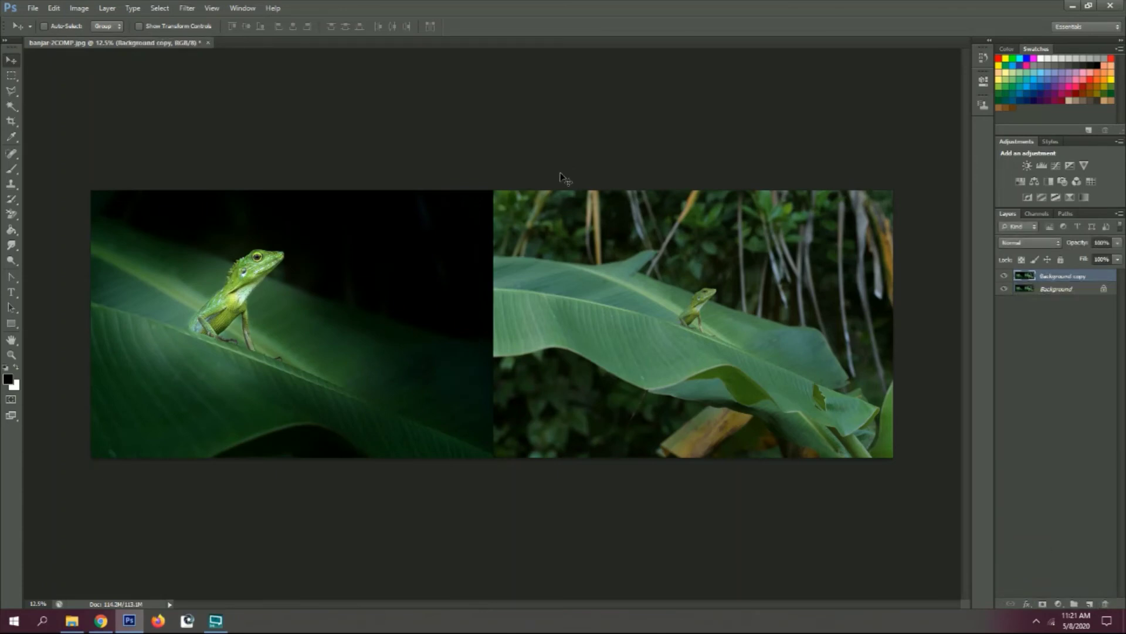
Re-enlarge the canvas to 75 inches tall to restore the white border
{"action": "left_click", "coordinate": [79, 9]}
{"action": "left_click", "coordinate": [94, 98]}
{"action": "double_click", "coordinate": [780, 162]}
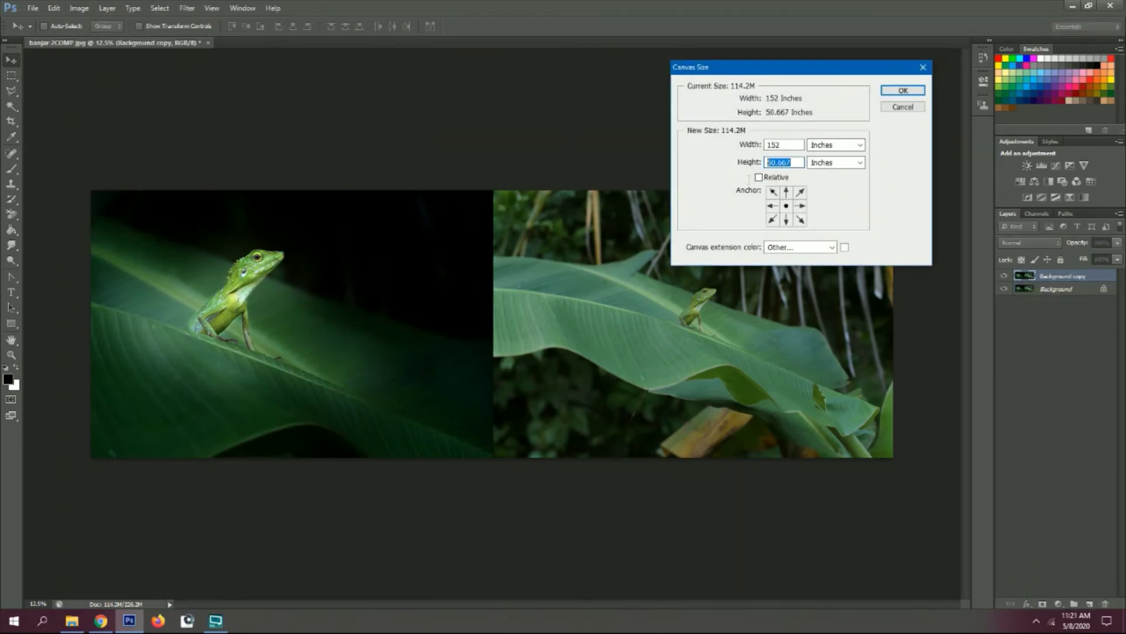
{"action": "type", "text": "75"}
{"action": "key", "text": "Tab"}
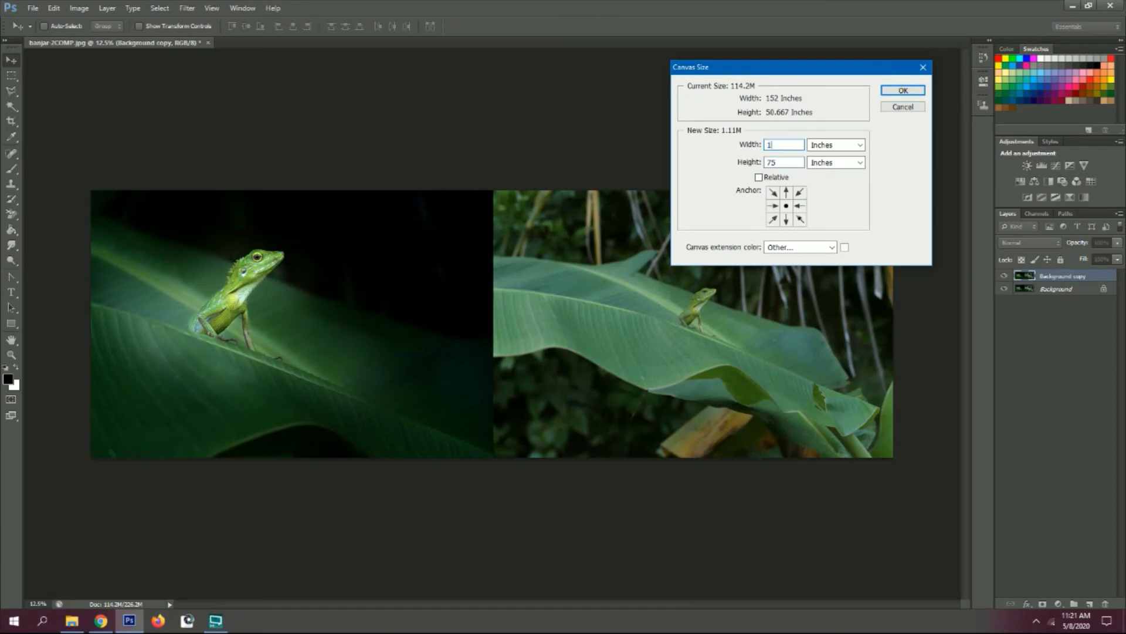
{"action": "type", "text": "65"}
{"action": "left_click", "coordinate": [902, 91]}
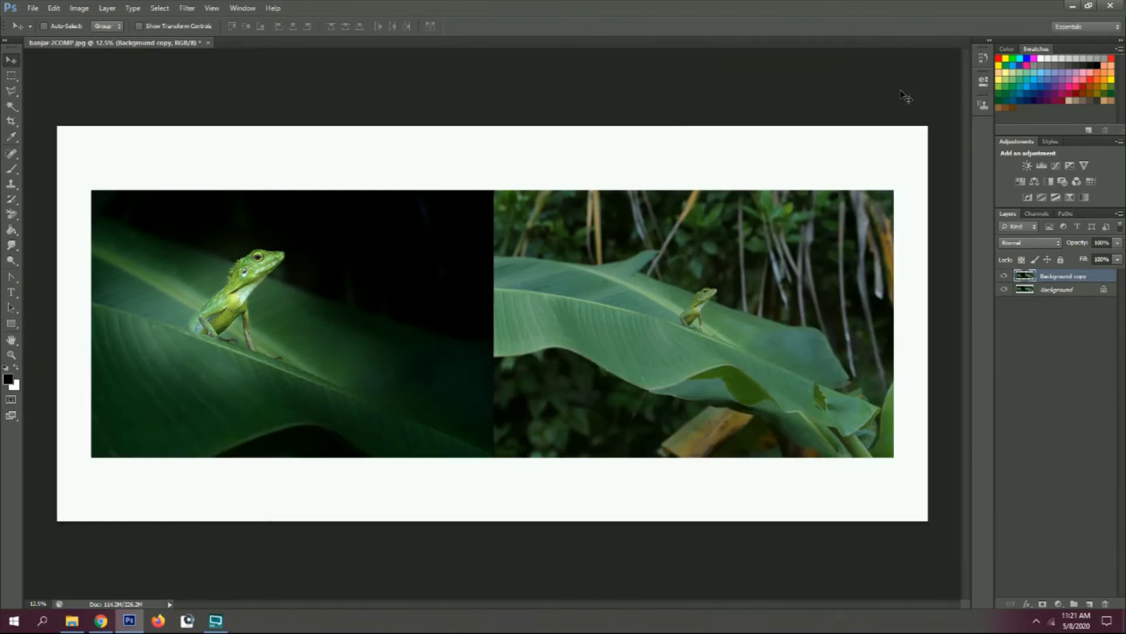
Turn on a drop shadow for the Background copy layer with a 135° angle
{"action": "double_click", "coordinate": [1052, 276]}
{"action": "left_click", "coordinate": [1111, 282]}
{"action": "double_click", "coordinate": [1109, 281]}
{"action": "left_click", "coordinate": [745, 325]}
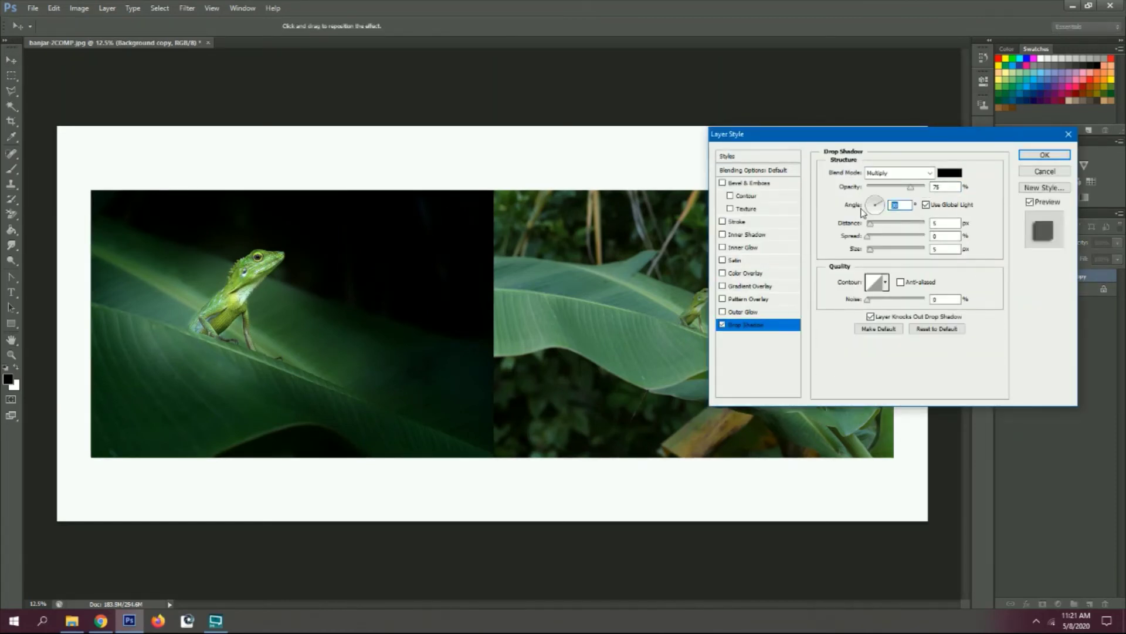
{"action": "type", "text": "135"}
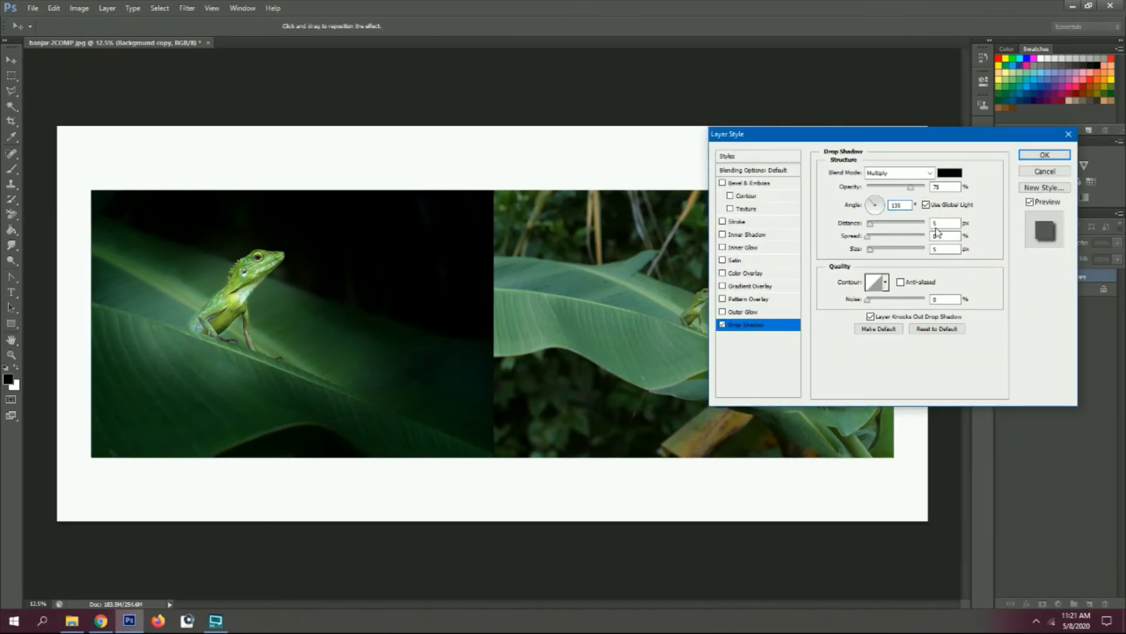
Set the shadow distance to 200 px and size to 150 px, then apply it
{"action": "left_click", "coordinate": [937, 223]}
{"action": "type", "text": "50"}
{"action": "left_click_drag", "start_coordinate": [937, 225], "coordinate": [924, 222]}
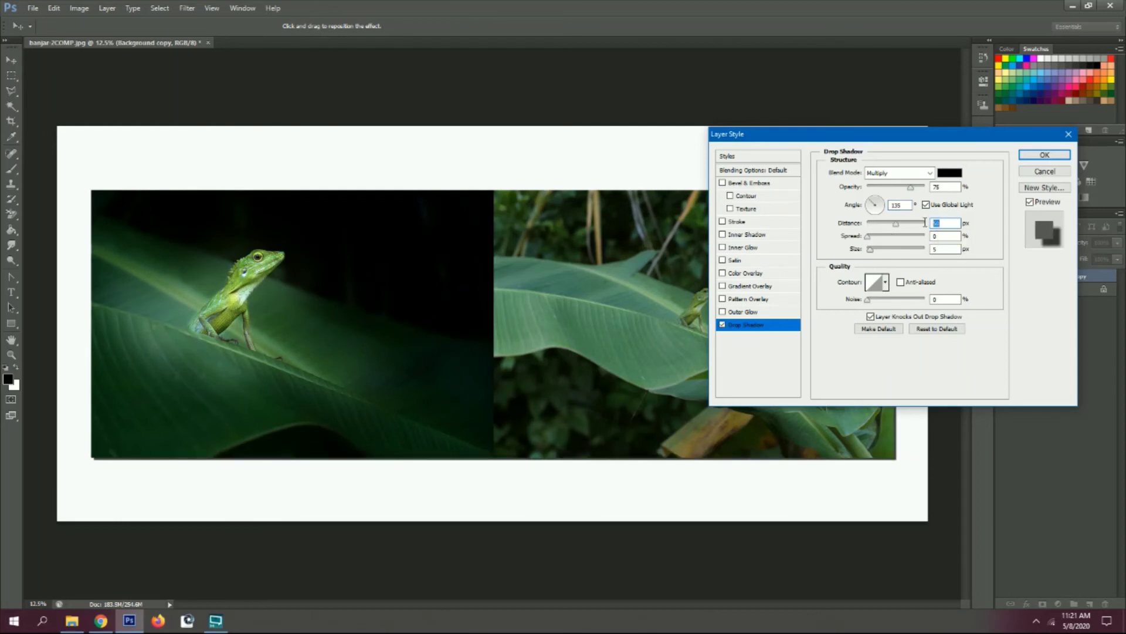
{"action": "type", "text": "100"}
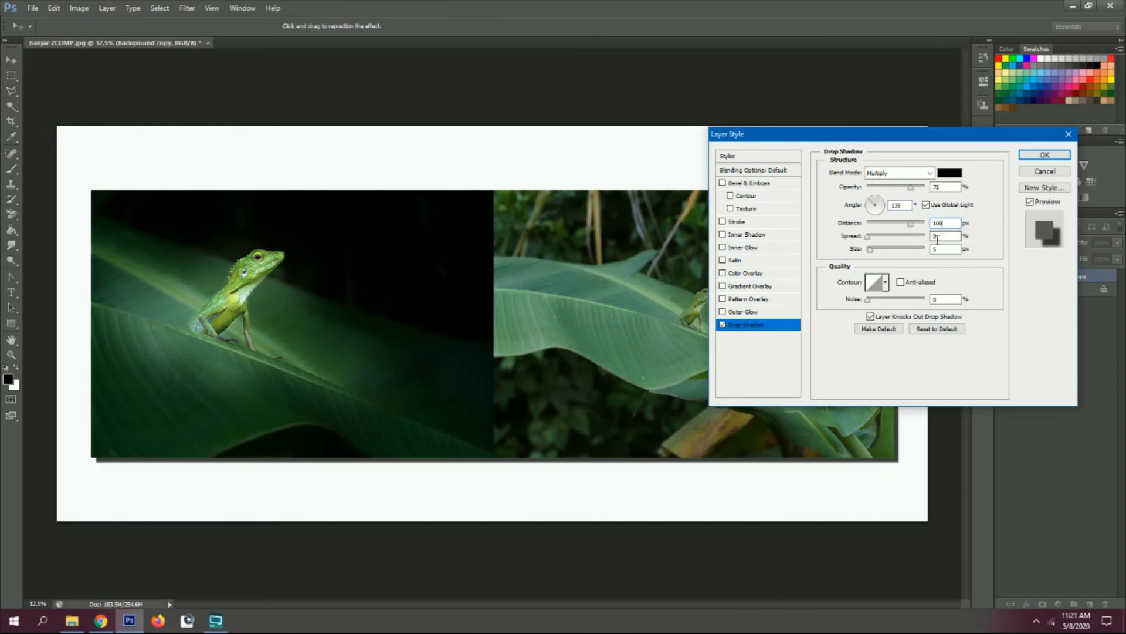
{"action": "double_click", "coordinate": [950, 223]}
{"action": "type", "text": "200"}
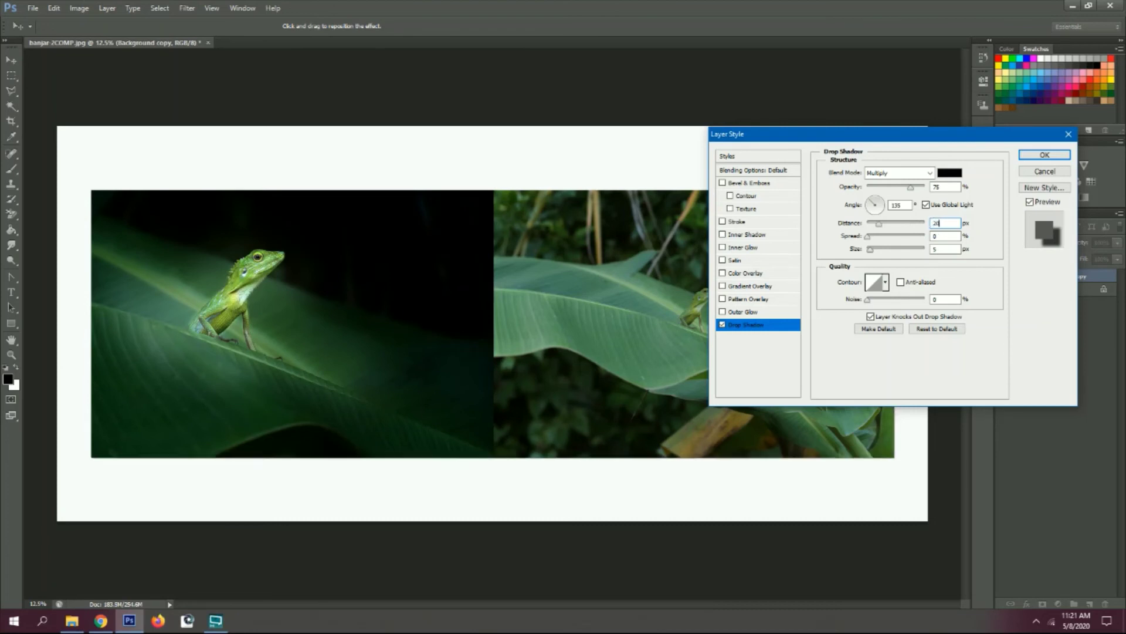
{"action": "double_click", "coordinate": [937, 248]}
{"action": "type", "text": "150"}
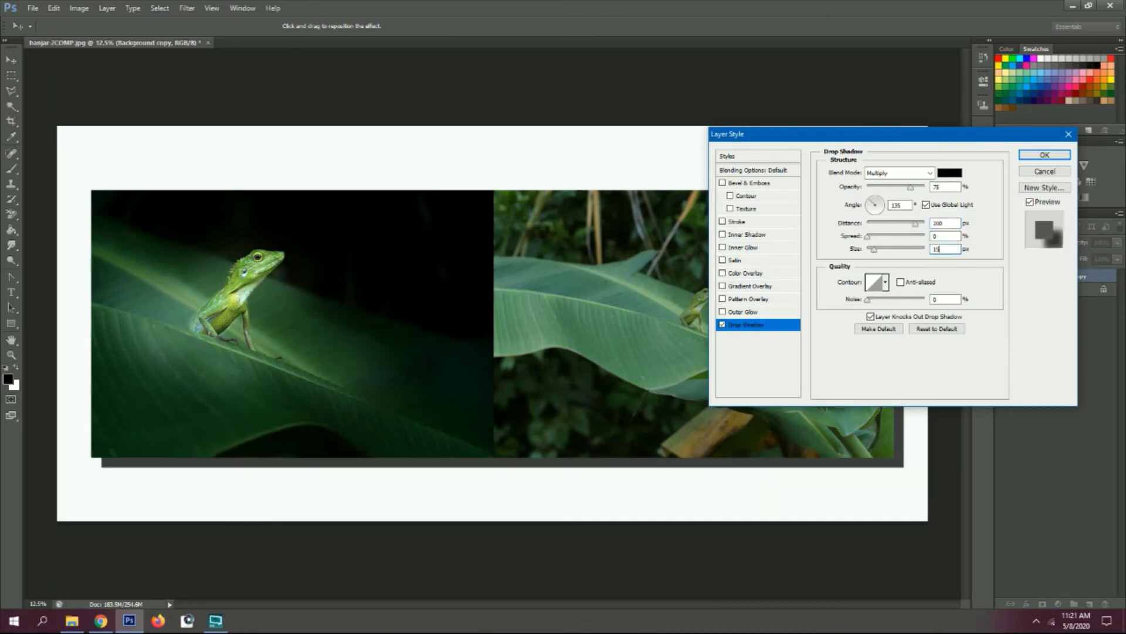
{"action": "left_click", "coordinate": [1045, 154]}
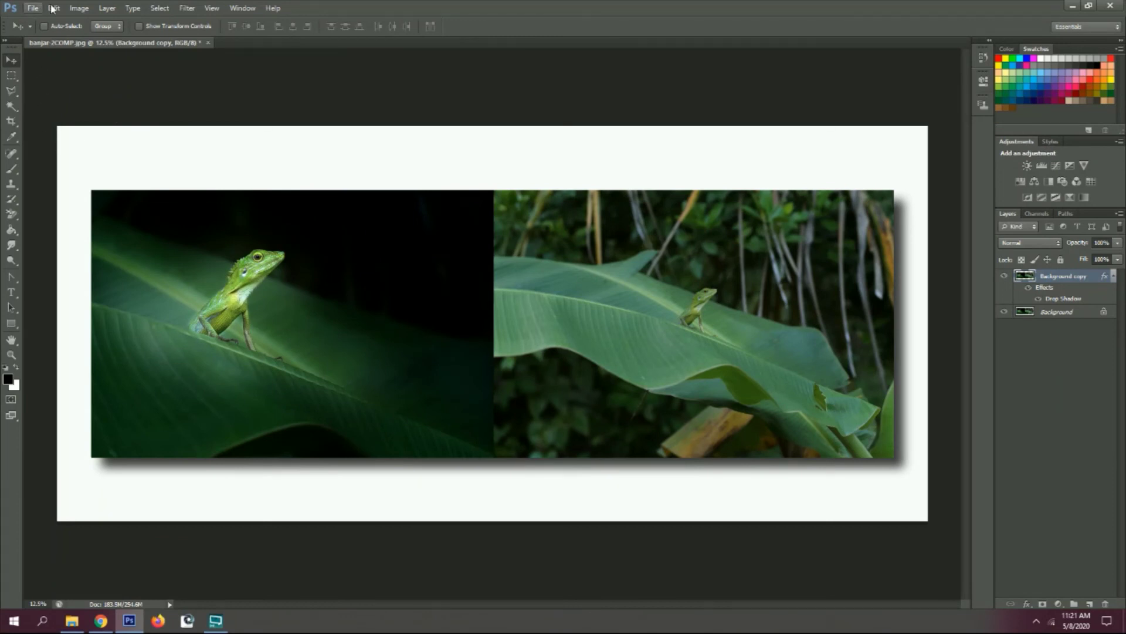
Resize the image to 1980 × 900 px with Bicubic Sharper resampling and fit it on screen
{"action": "left_click", "coordinate": [32, 9]}
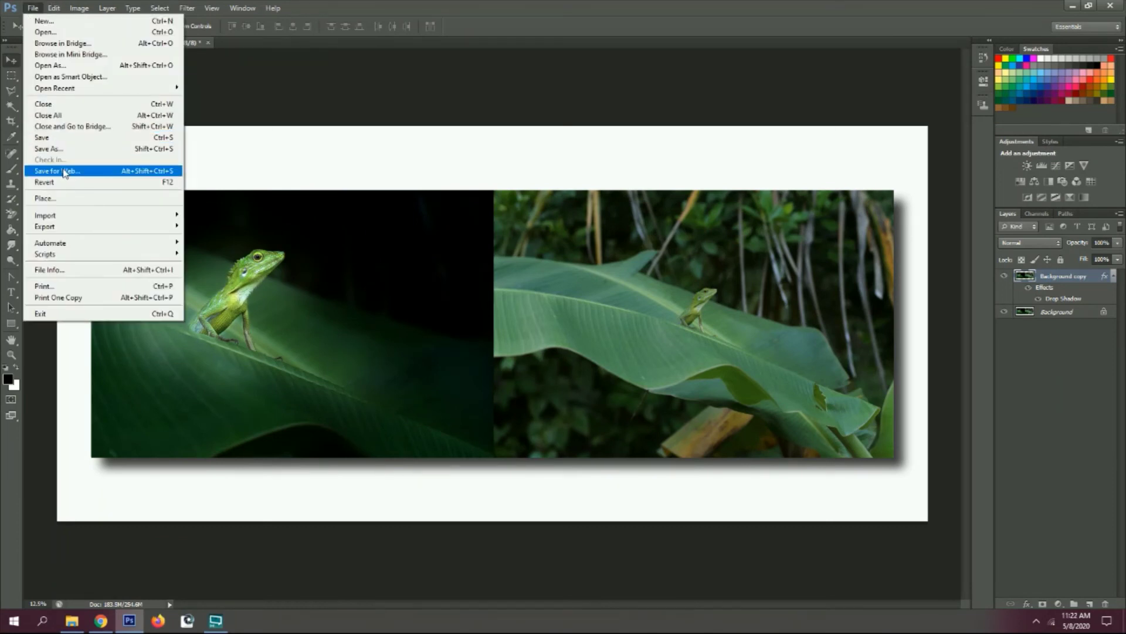
{"action": "left_click", "coordinate": [94, 102]}
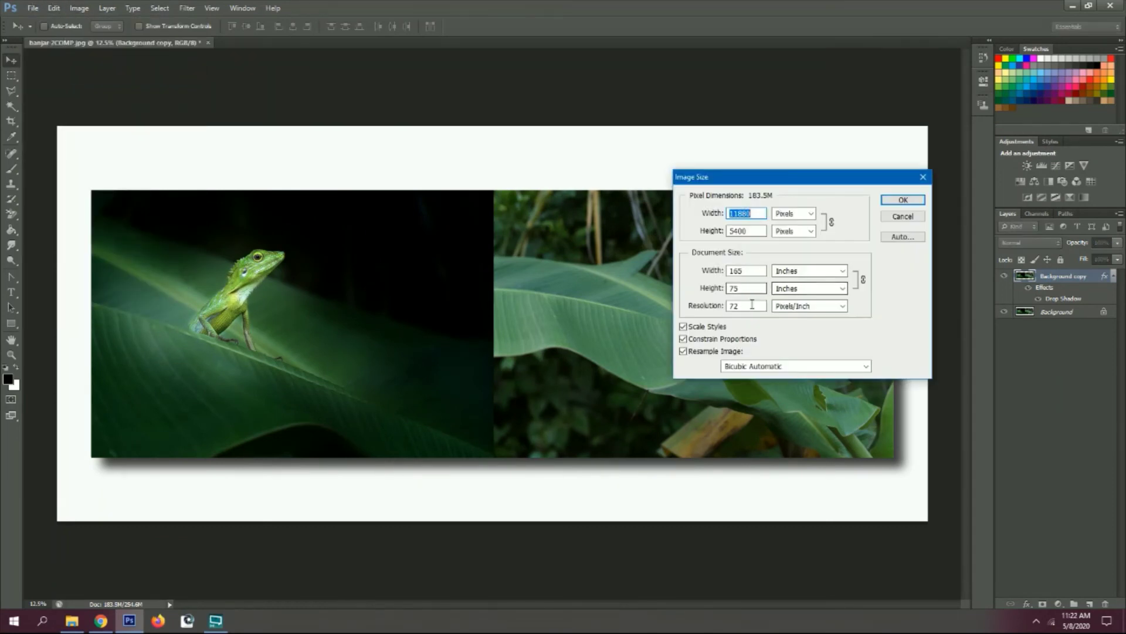
{"action": "type", "text": "1"}
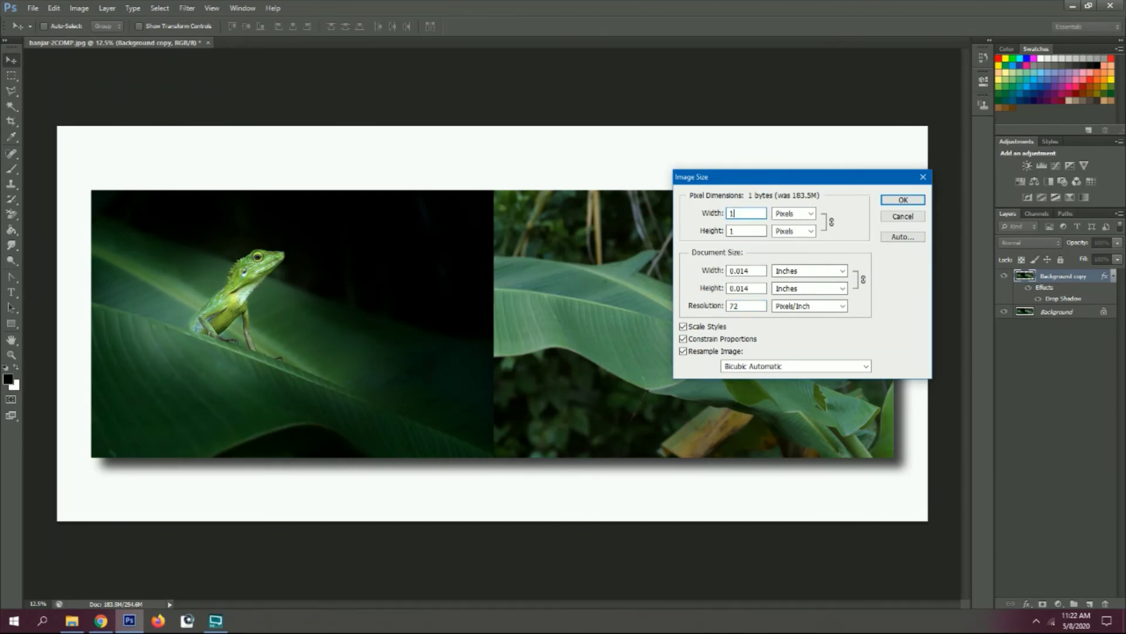
{"action": "type", "text": "980"}
{"action": "left_click", "coordinate": [842, 366]}
{"action": "left_click", "coordinate": [763, 418]}
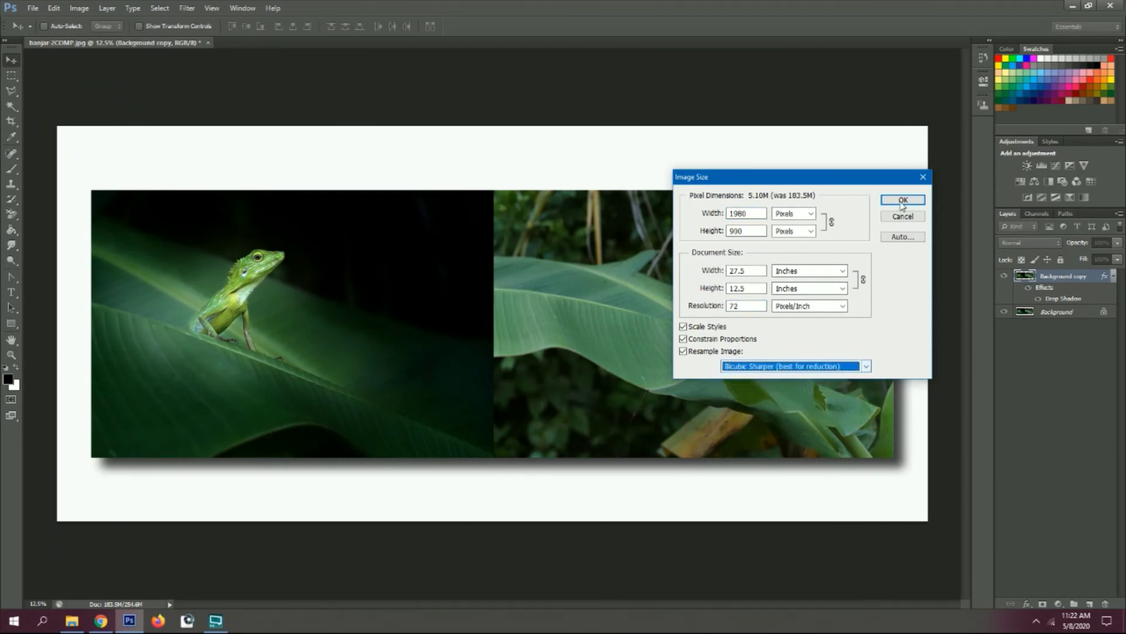
{"action": "left_click", "coordinate": [902, 200]}
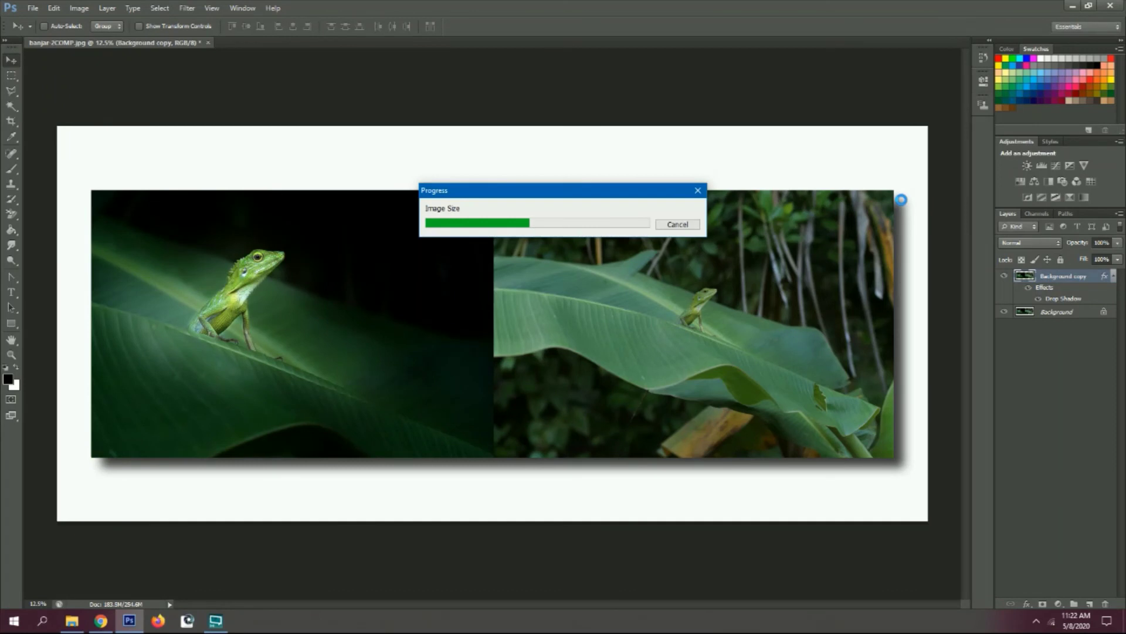
{"action": "key", "text": "ctrl+0"}
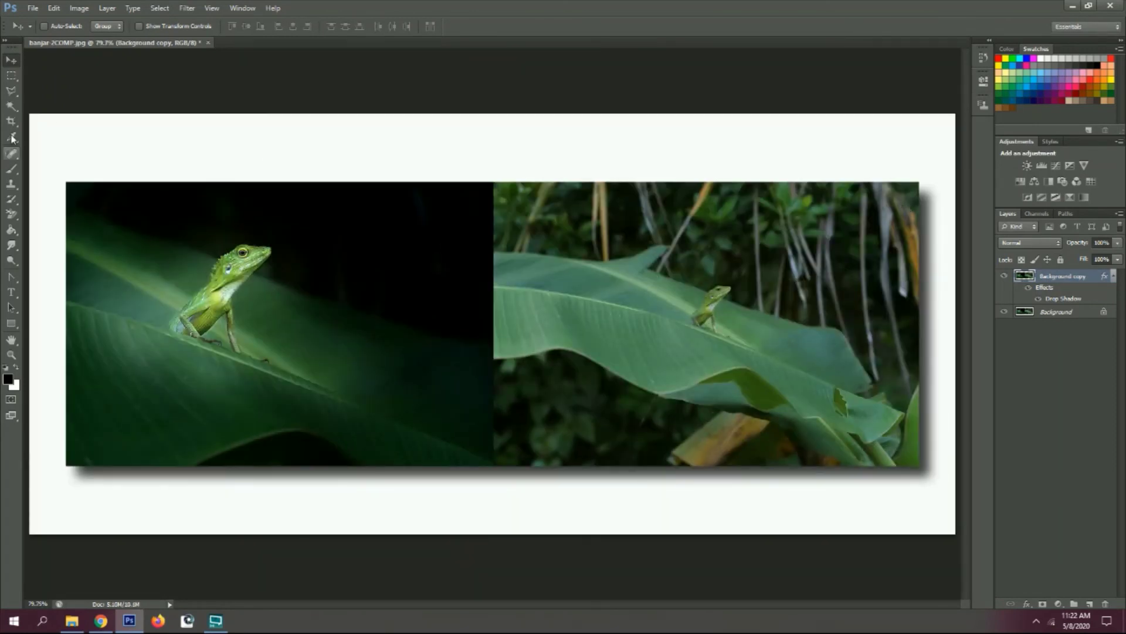
Drag Taman Pagi-01 from Pictures > LOGO TAMAN PAGI onto the Photoshop canvas
{"action": "left_click", "coordinate": [72, 620]}
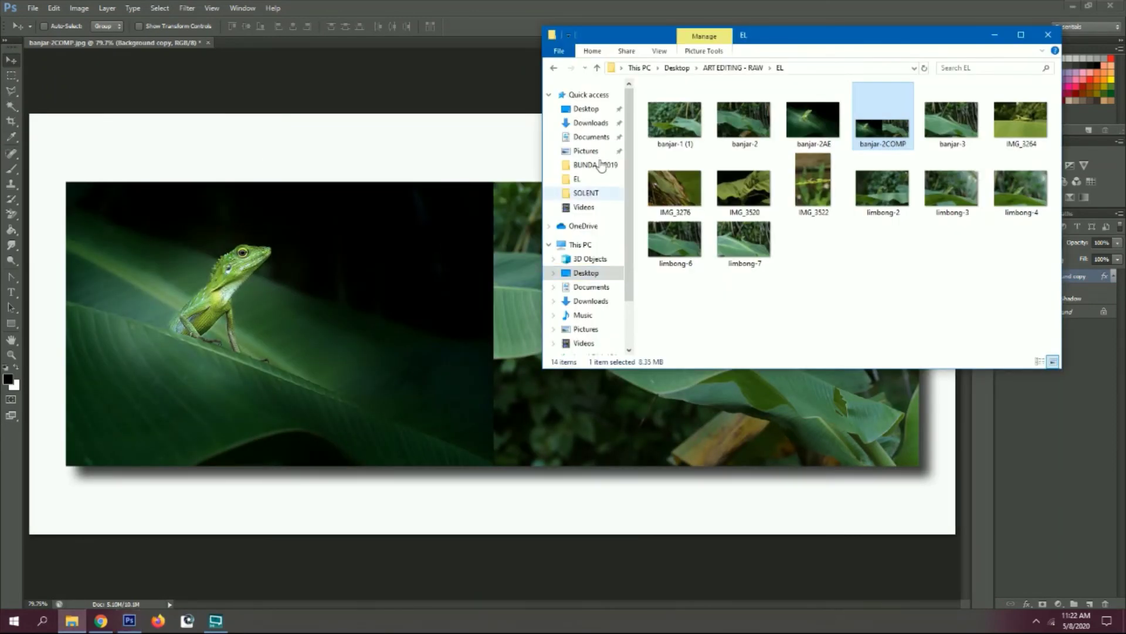
{"action": "left_click", "coordinate": [585, 151]}
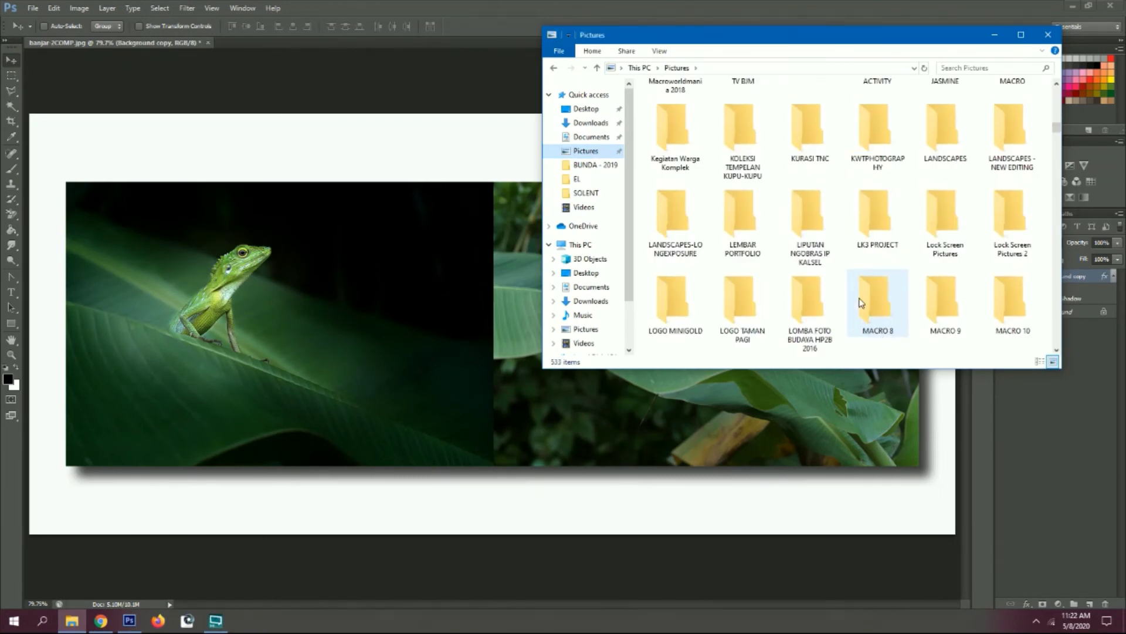
{"action": "scroll", "coordinate": [864, 300], "scroll_direction": "down", "scroll_amount": 5}
{"action": "scroll", "coordinate": [864, 300], "scroll_direction": "down", "scroll_amount": 5}
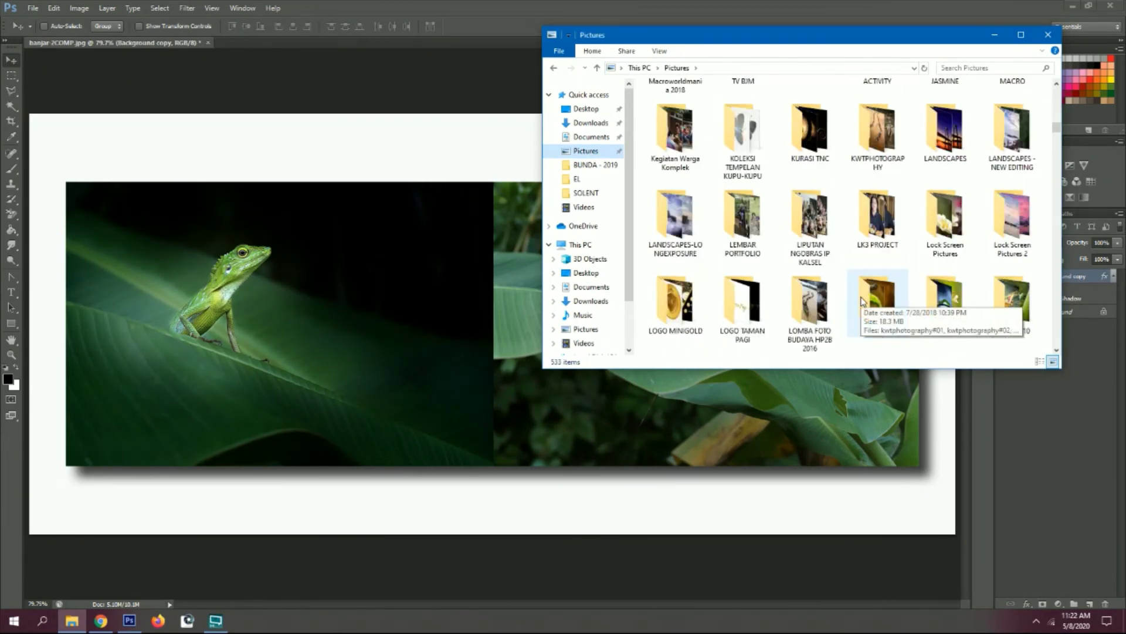
{"action": "scroll", "coordinate": [821, 264], "scroll_direction": "down", "scroll_amount": 5}
{"action": "double_click", "coordinate": [739, 165]}
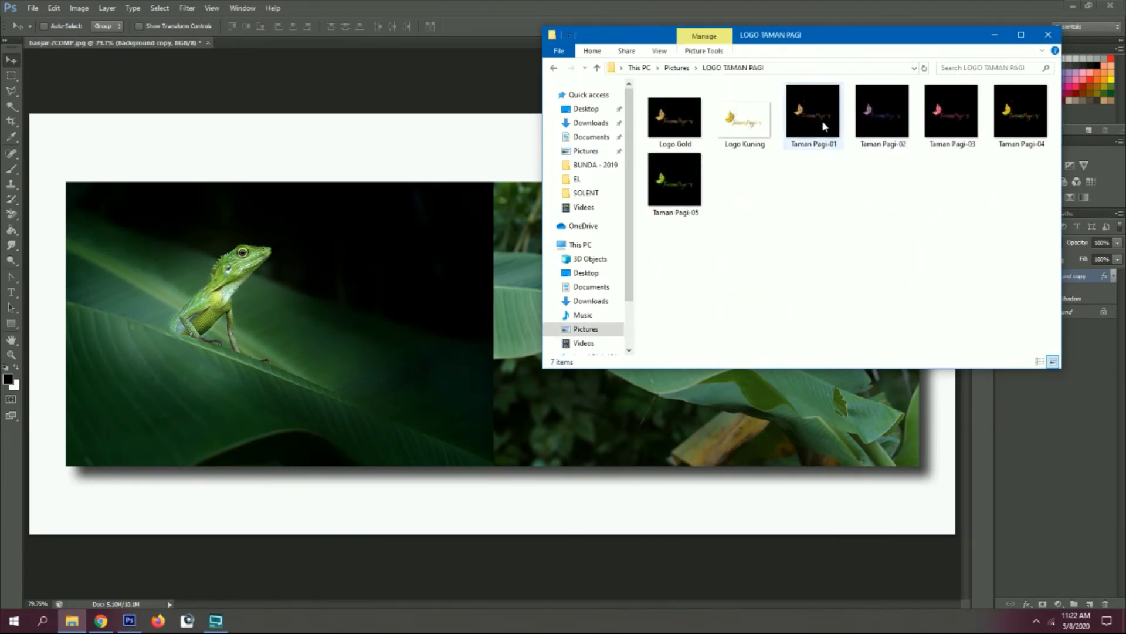
{"action": "left_click_drag", "start_coordinate": [802, 128], "coordinate": [451, 304]}
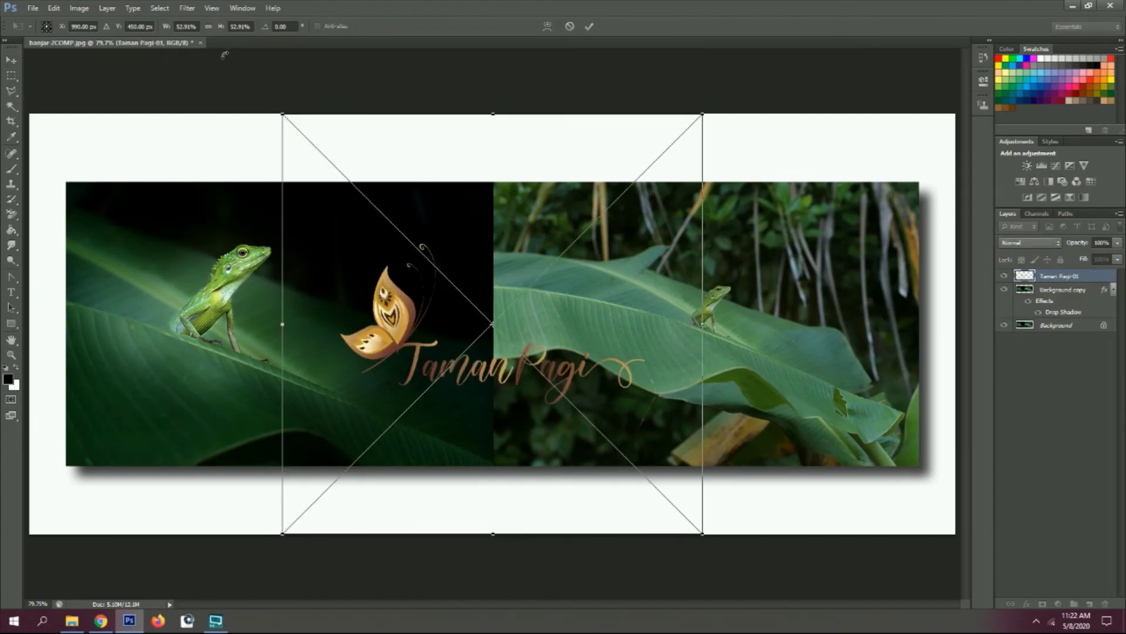
Scale the placed Taman Pagi logo to 25% width and height and commit it
{"action": "left_click", "coordinate": [186, 27]}
{"action": "type", "text": "25"}
{"action": "key", "text": "Return"}
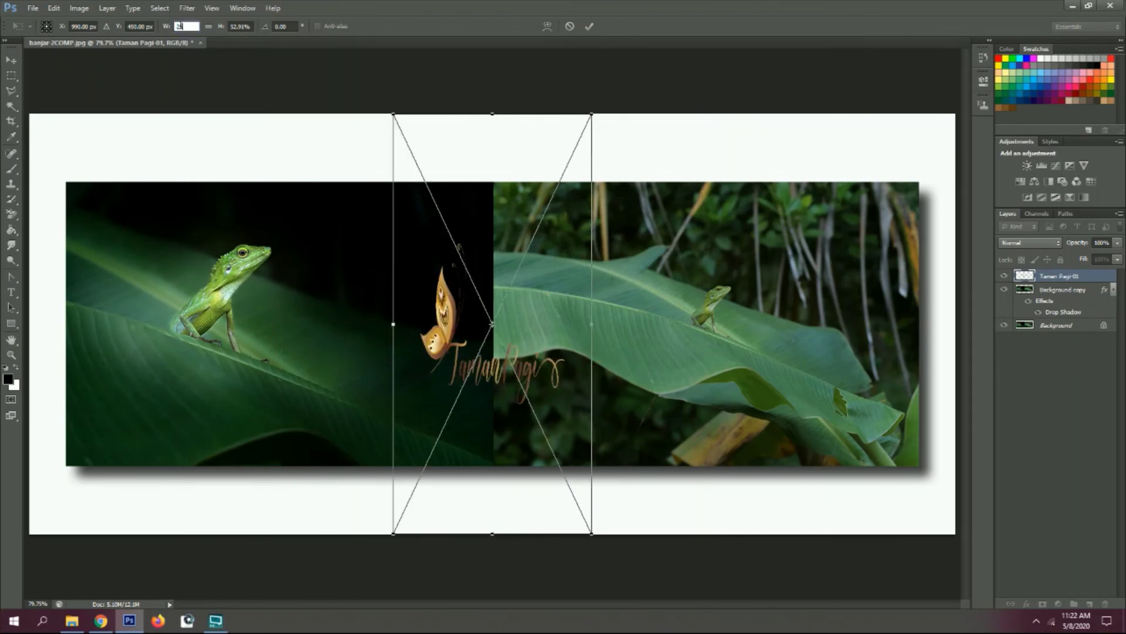
{"action": "left_click", "coordinate": [244, 26]}
{"action": "type", "text": "25"}
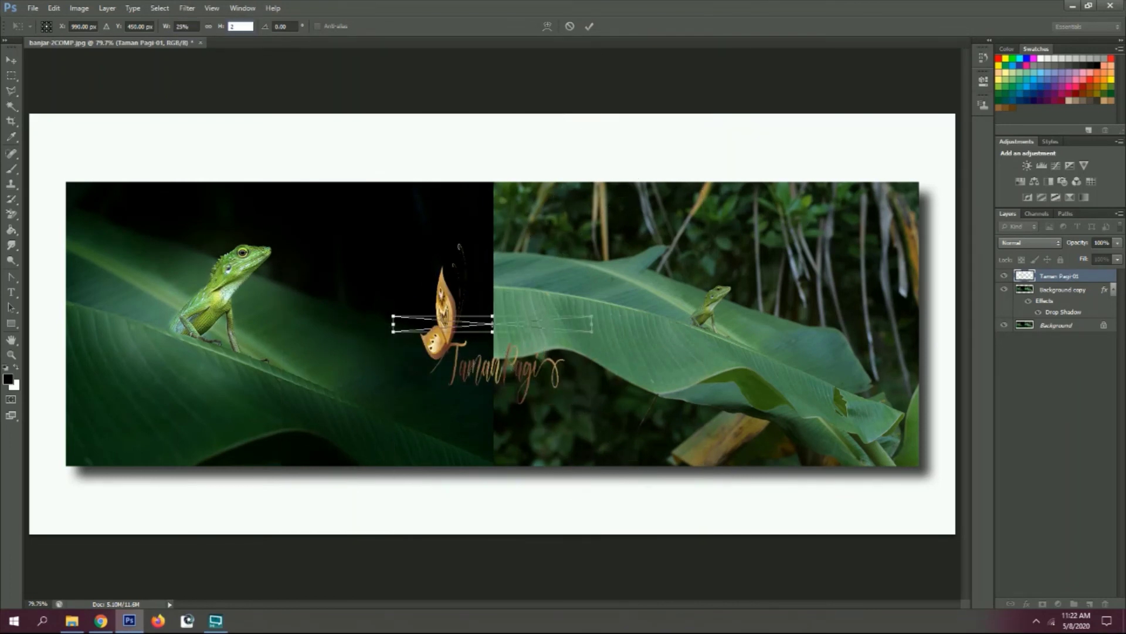
{"action": "left_click", "coordinate": [589, 27]}
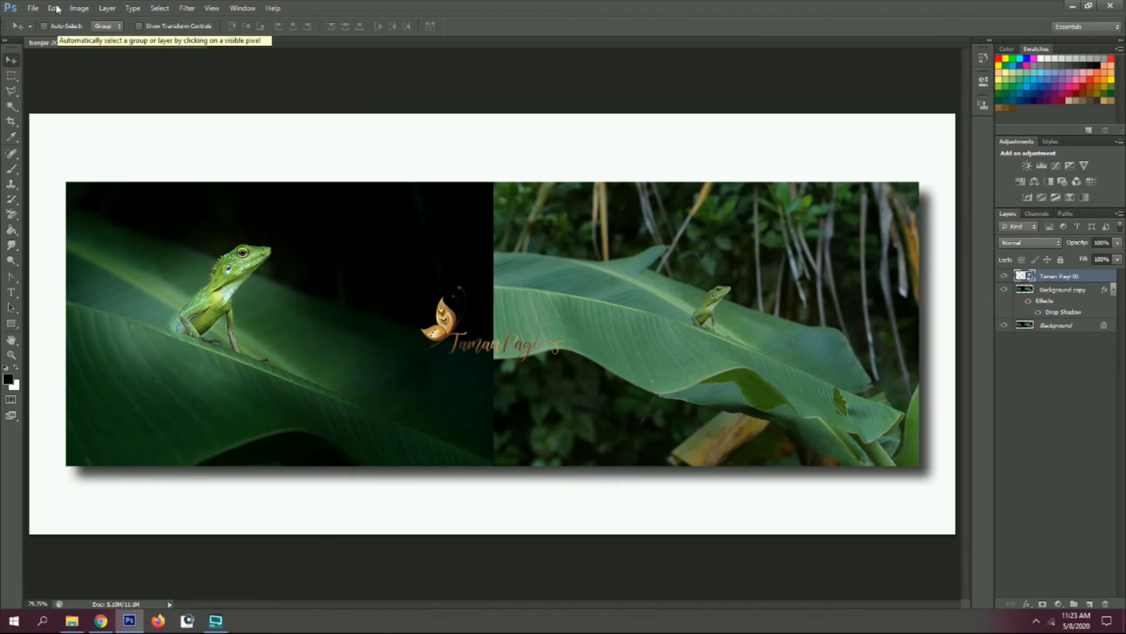
{"action": "left_click", "coordinate": [32, 7]}
{"action": "left_click", "coordinate": [70, 171]}
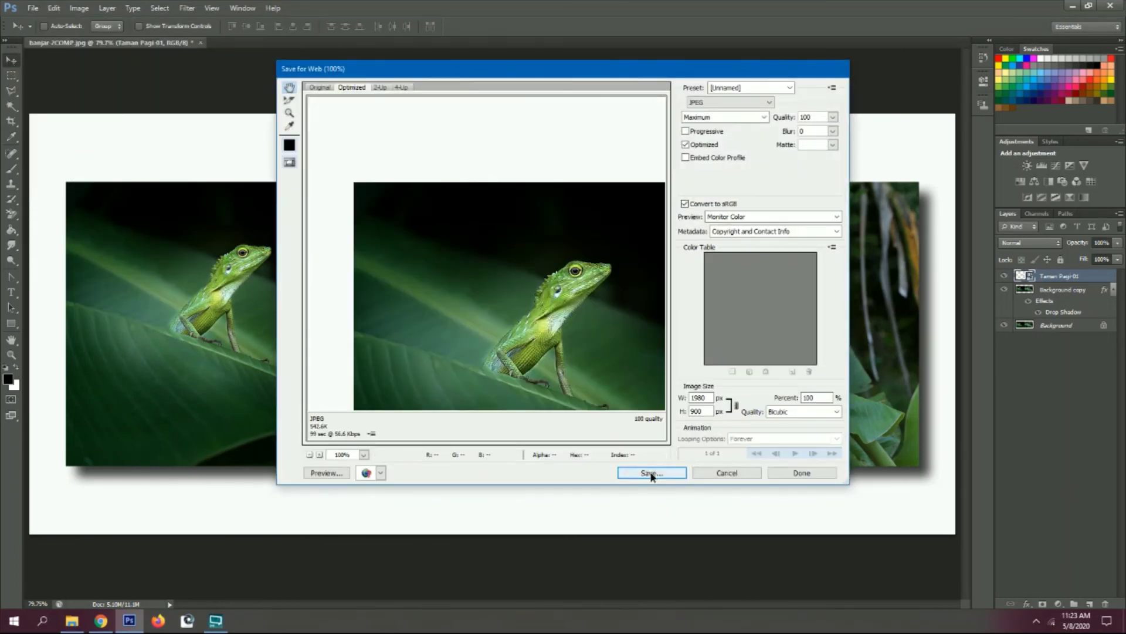
Export a maximum-quality web JPEG, replacing the existing banjar-2COMP.jpg
{"action": "left_click", "coordinate": [651, 473]}
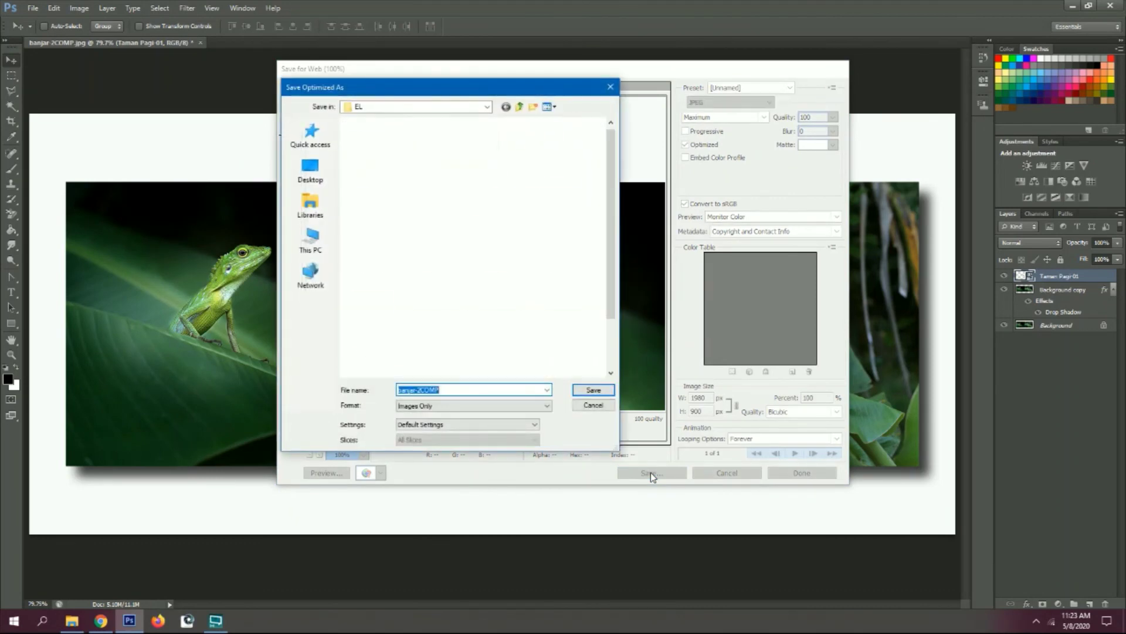
{"action": "left_click", "coordinate": [561, 152]}
{"action": "left_click", "coordinate": [593, 390]}
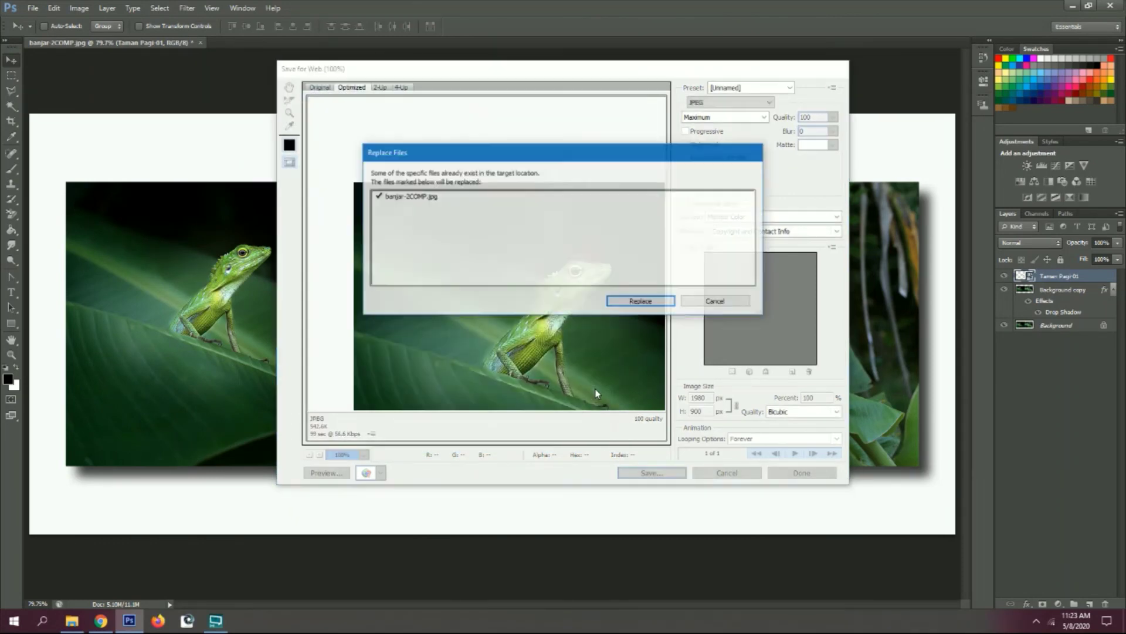
{"action": "left_click", "coordinate": [637, 301]}
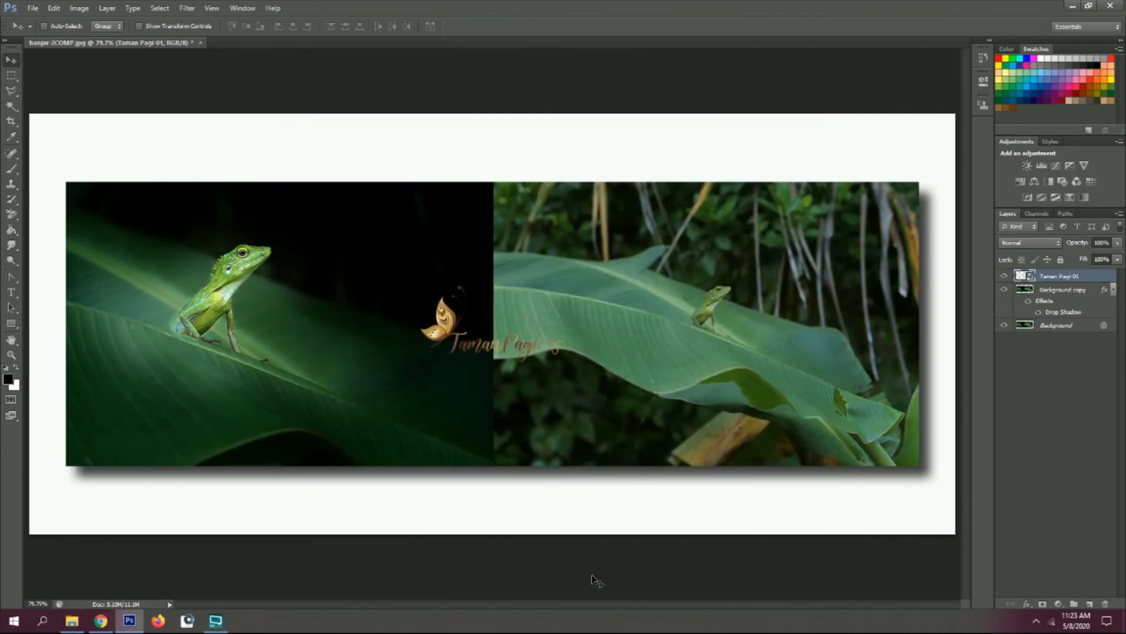